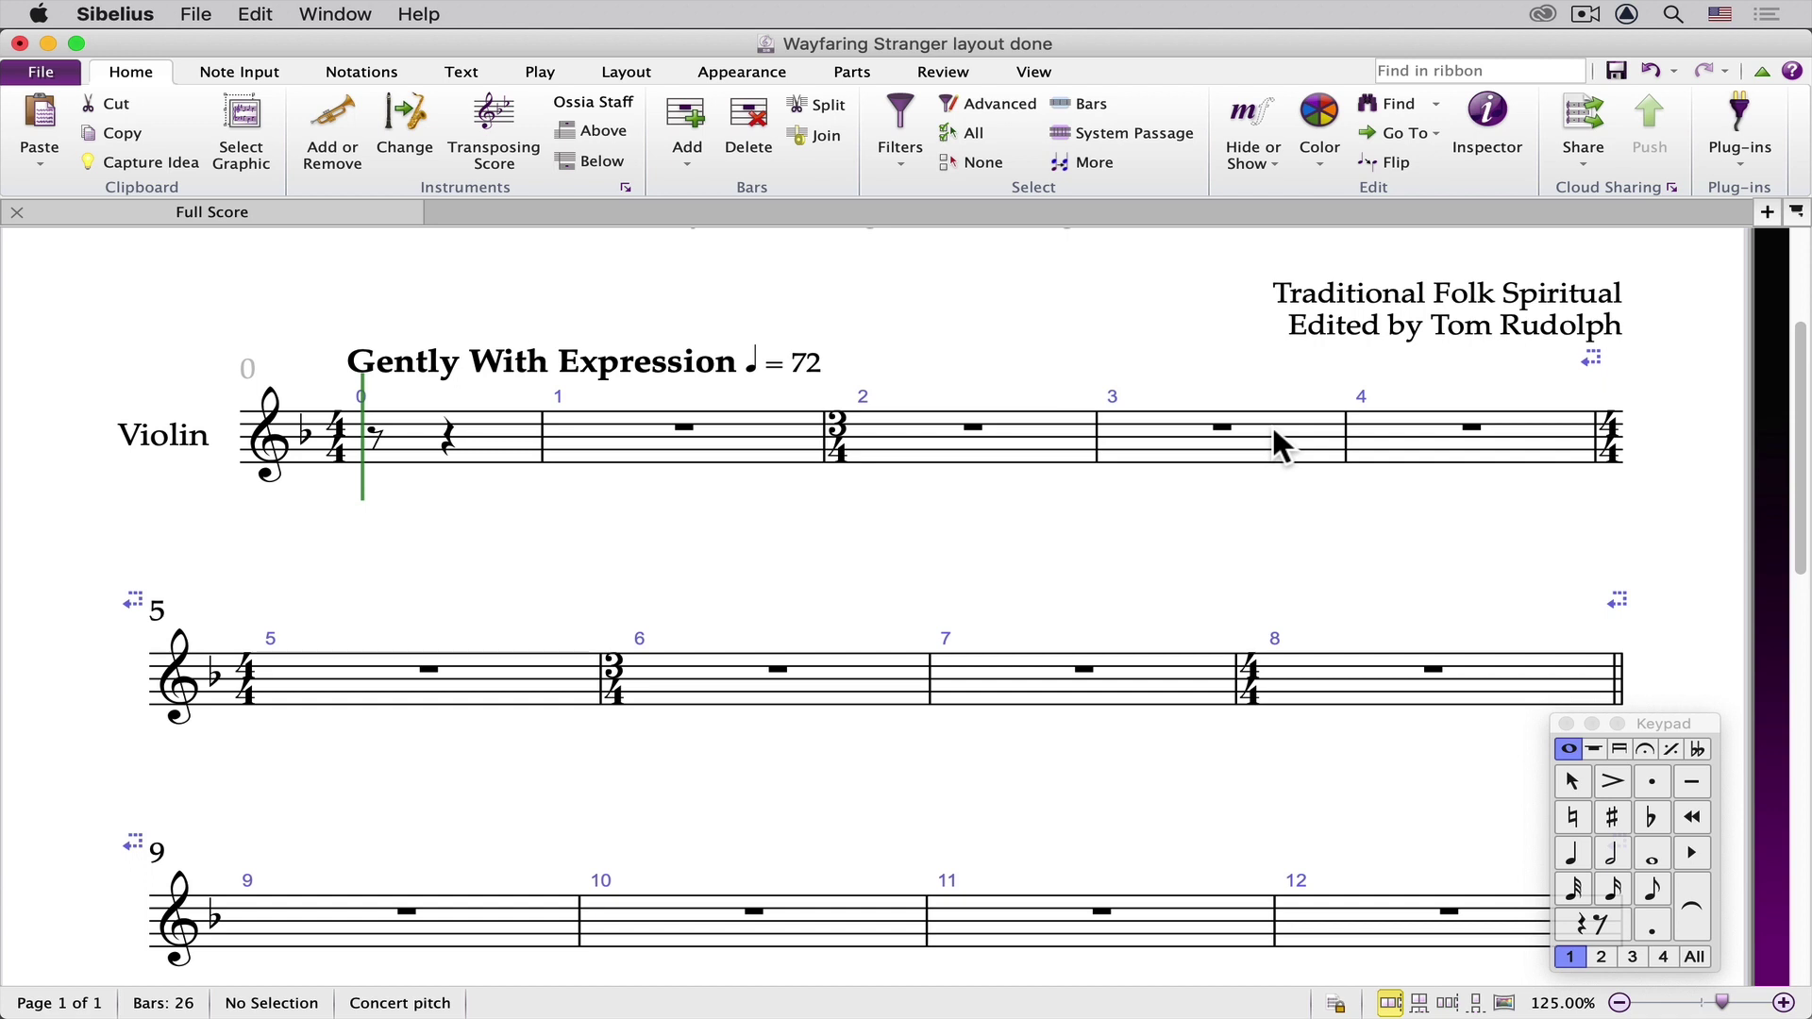
Bring up the View ribbon's panel and invisibles display options for the violin score.
{"action": "left_click", "coordinate": [1032, 74]}
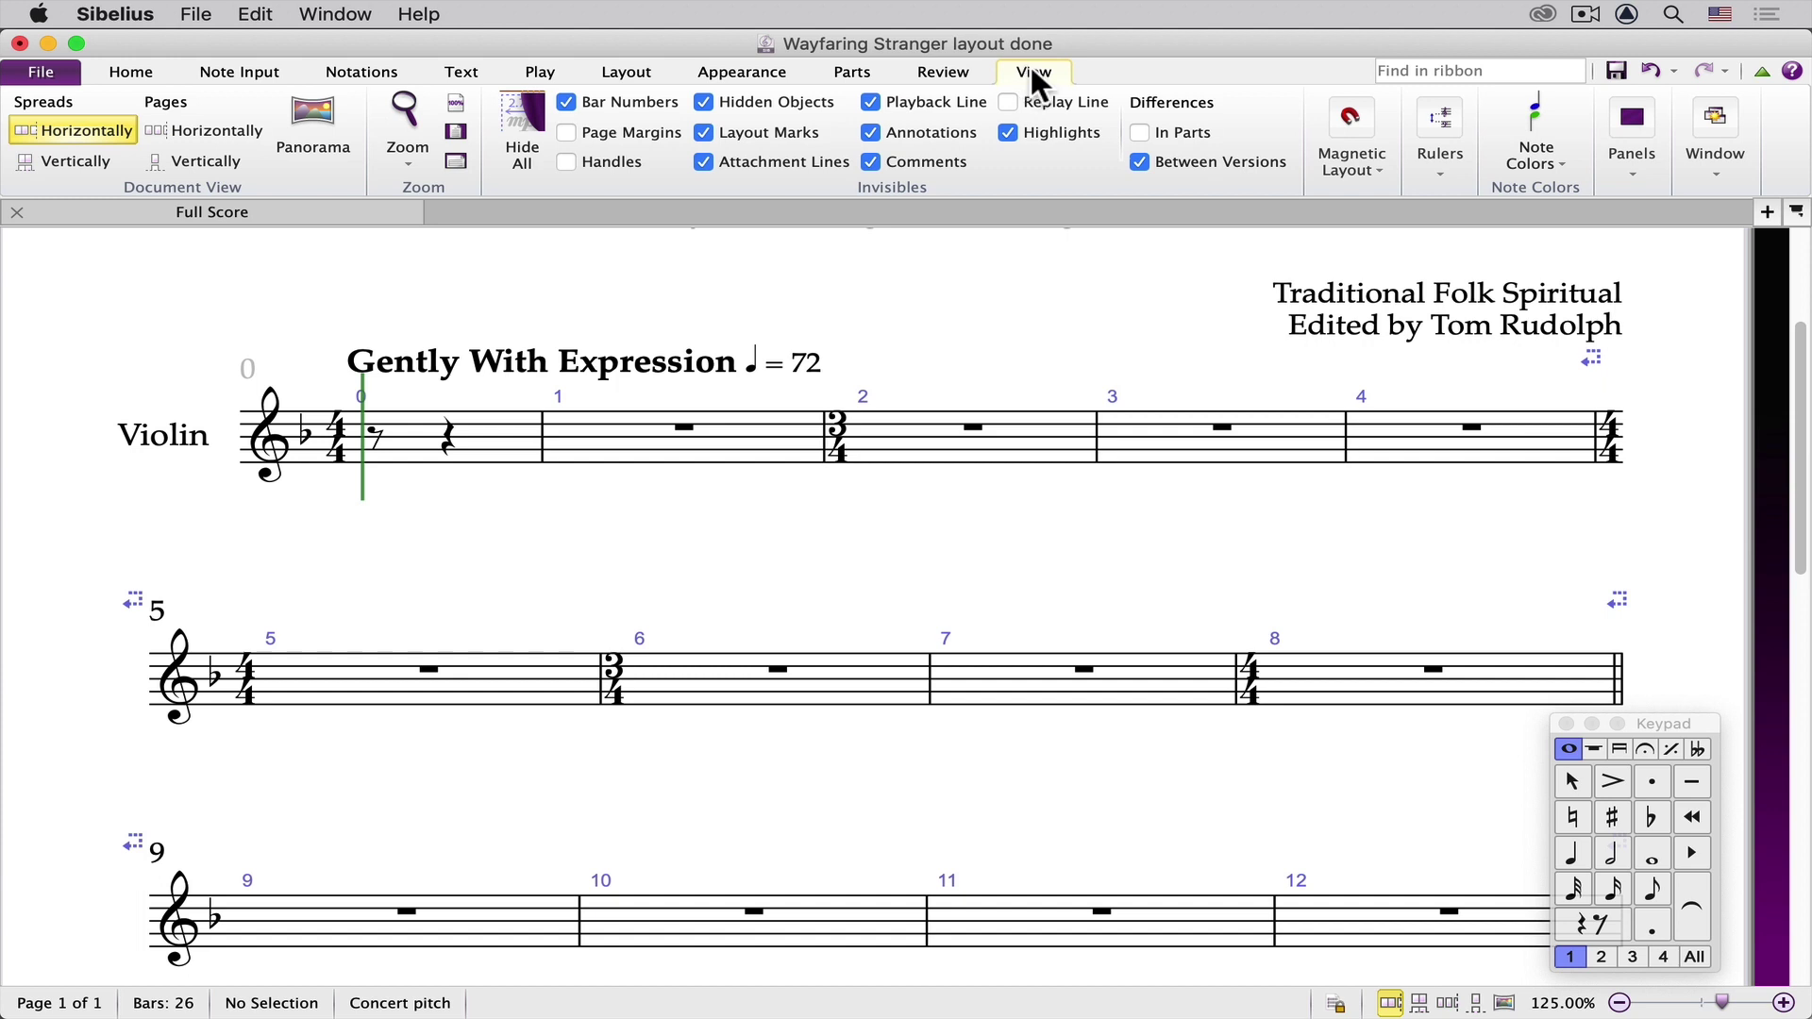
Turn the Keypad panel off and back on, then nudge it into place over the score.
{"action": "left_click", "coordinate": [1629, 154]}
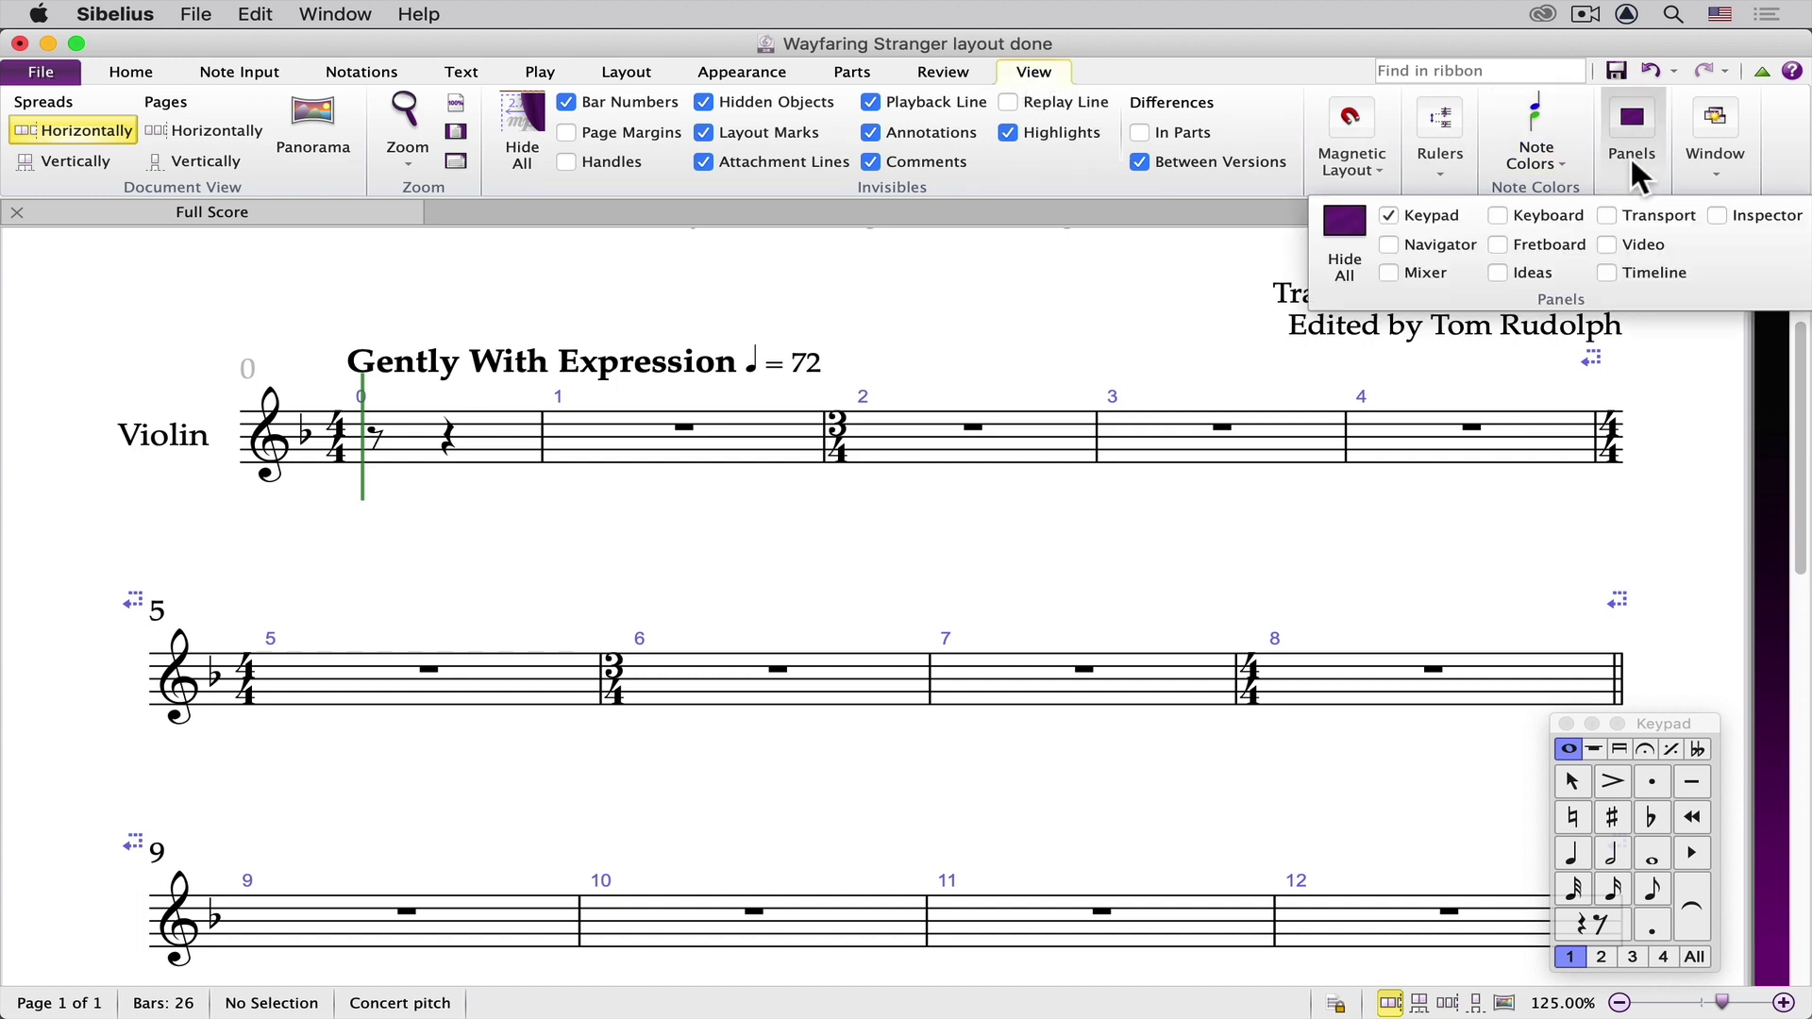
{"action": "left_click", "coordinate": [1383, 209]}
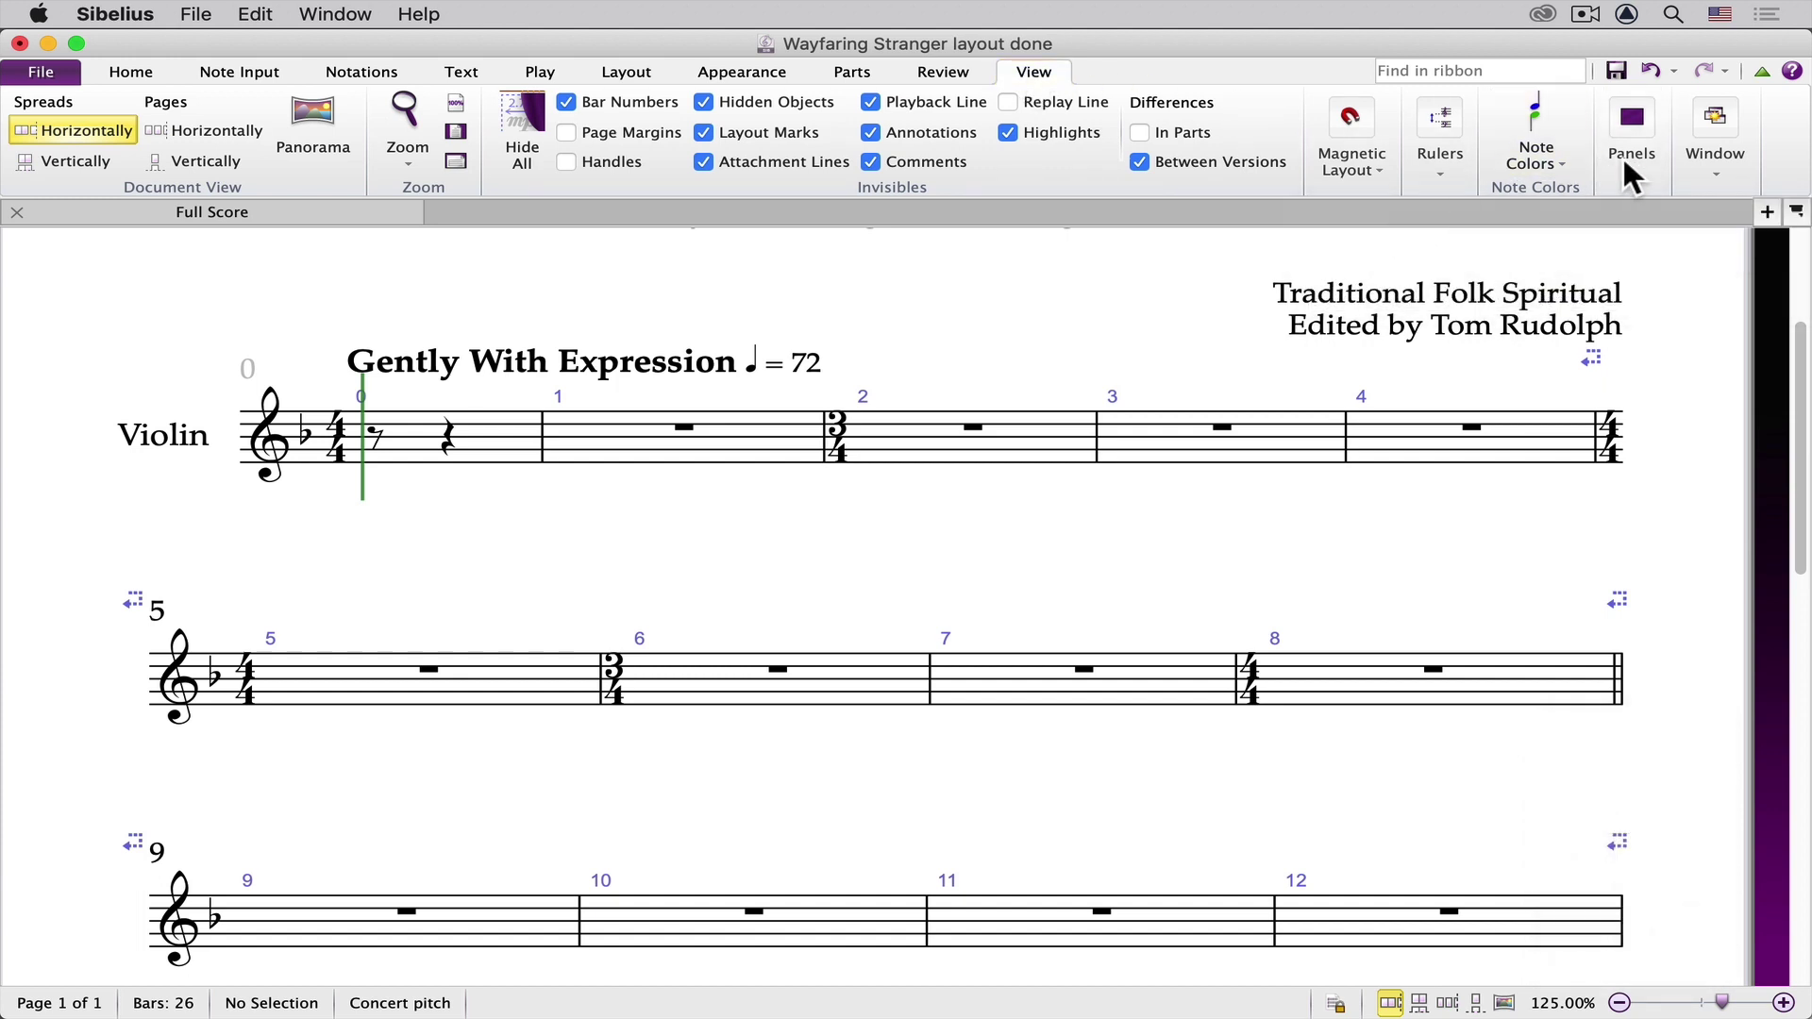
{"action": "left_click", "coordinate": [1622, 155]}
{"action": "left_click", "coordinate": [1388, 216]}
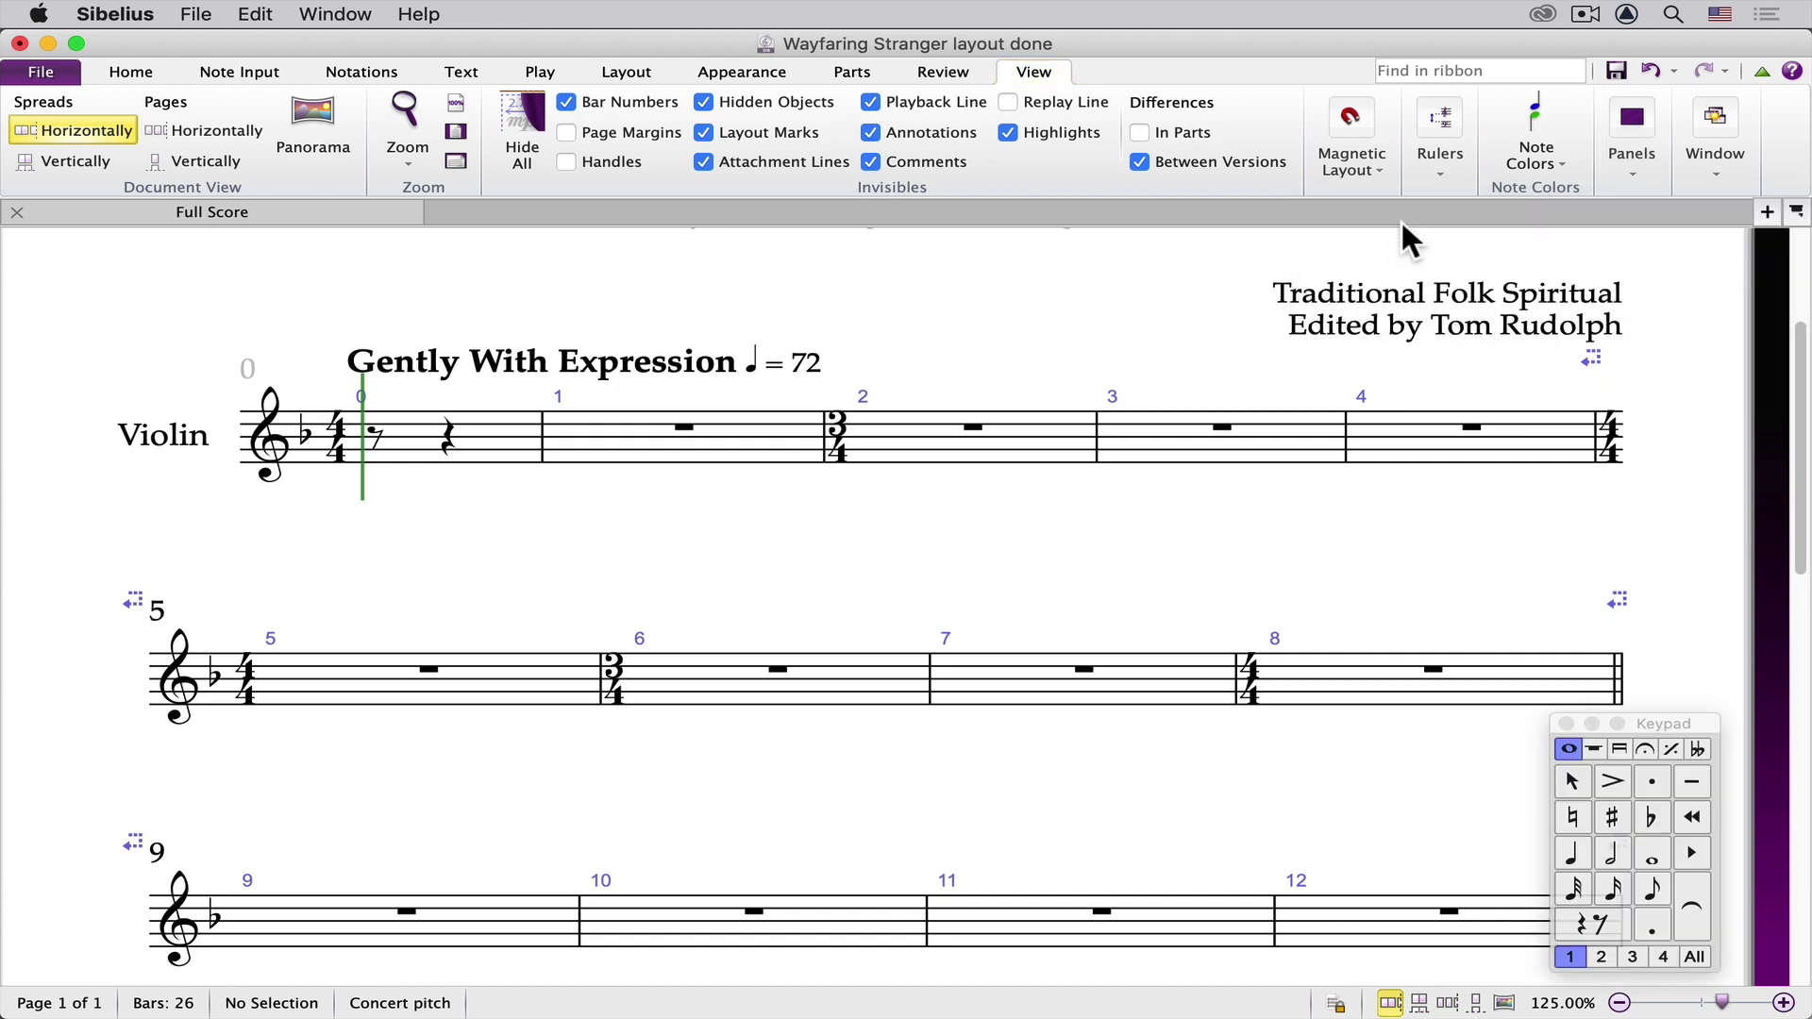
{"action": "left_click_drag", "start_coordinate": [1678, 716], "coordinate": [1672, 699]}
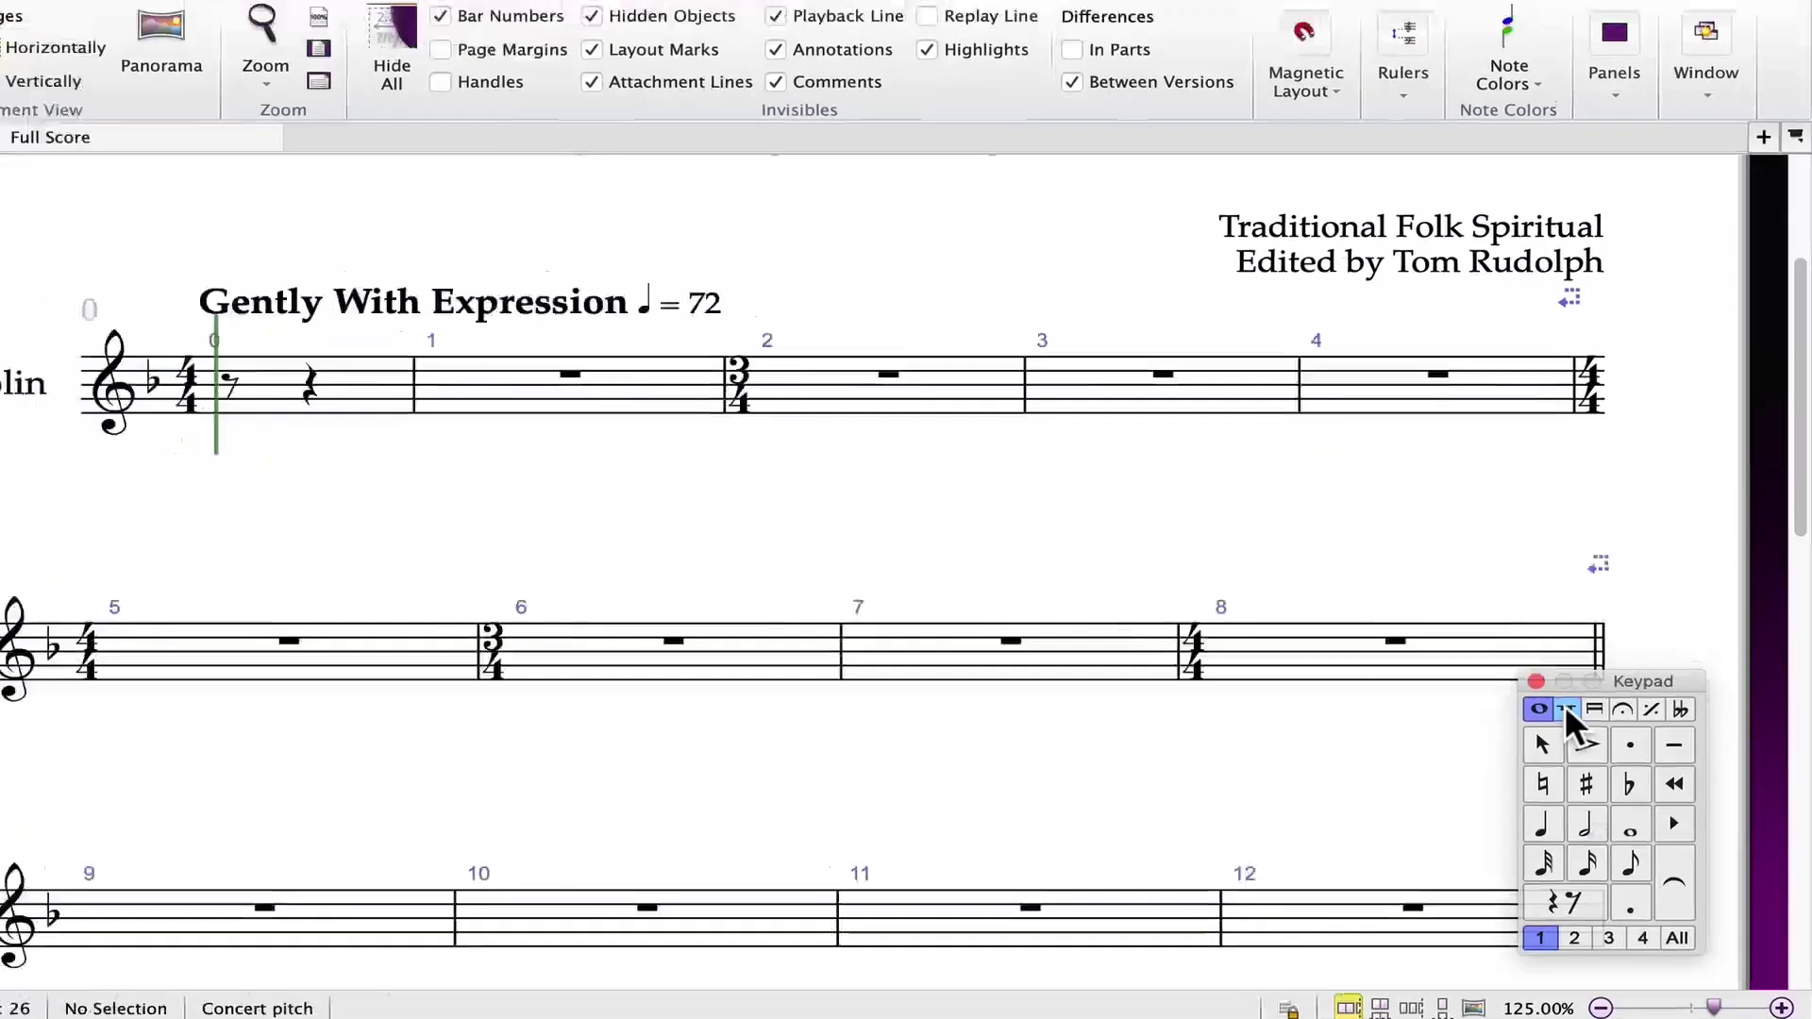
{"action": "left_click", "coordinate": [1565, 707]}
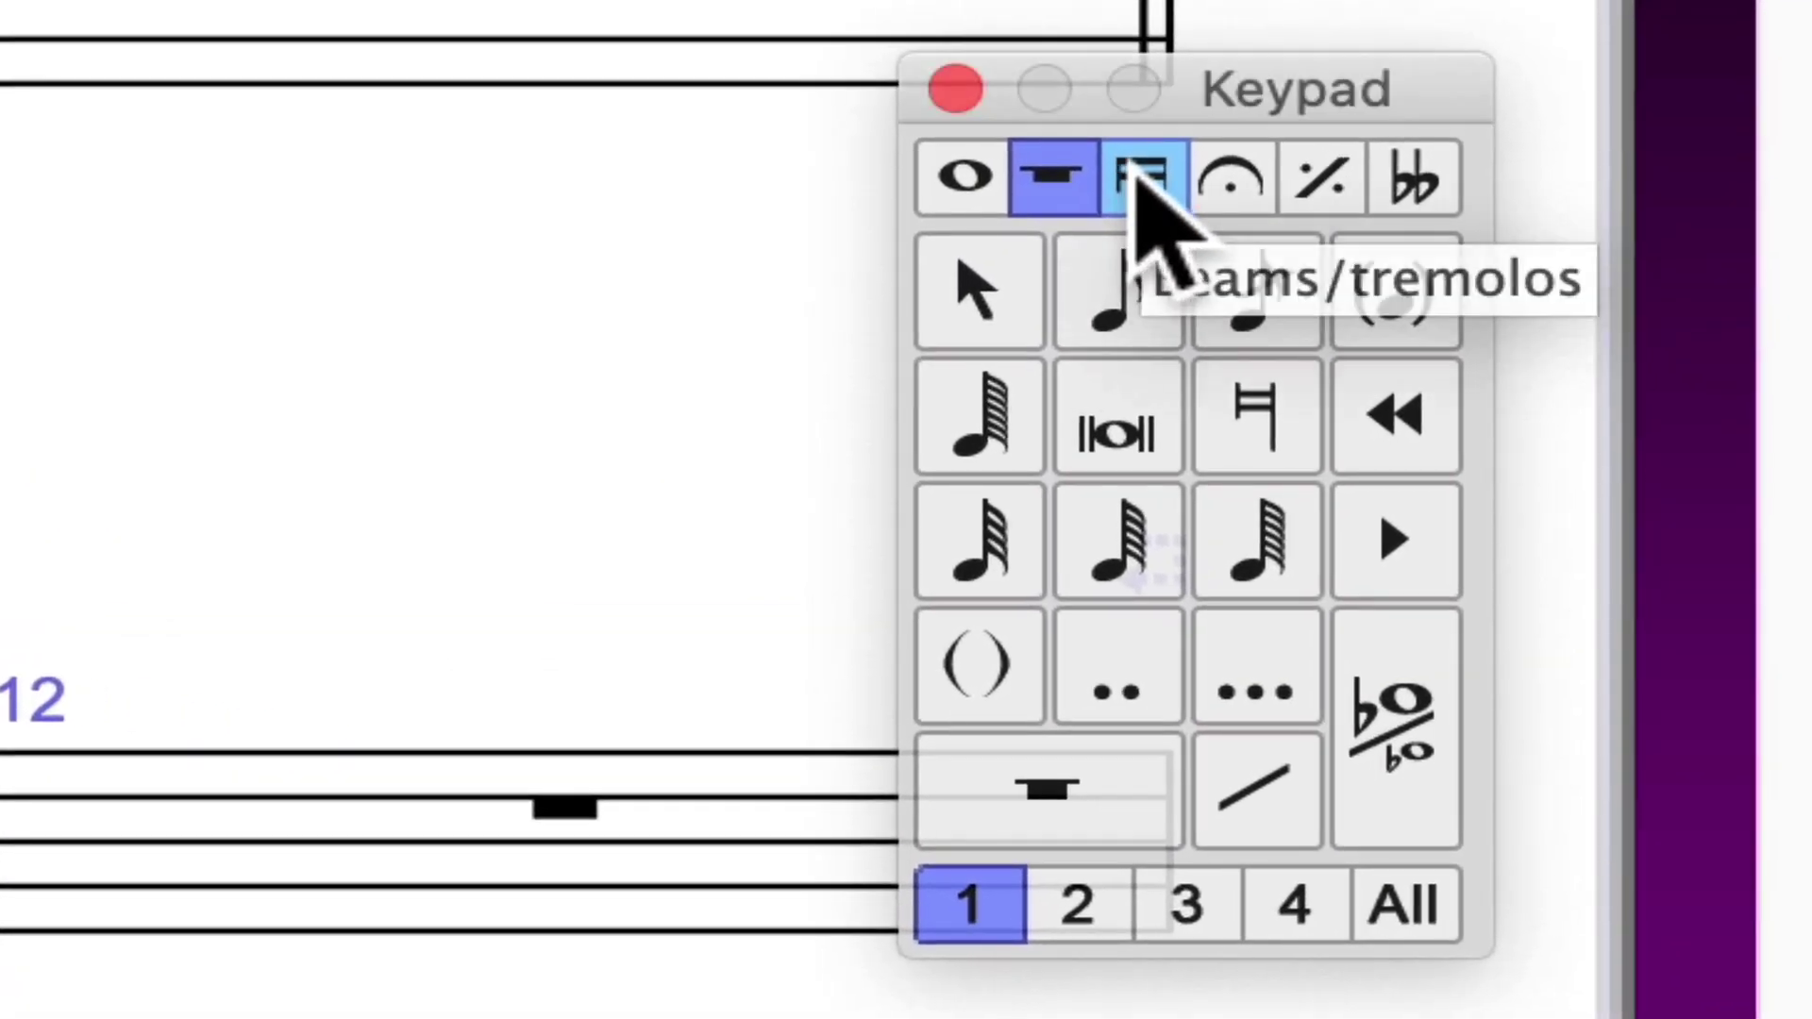
{"action": "left_click", "coordinate": [1142, 179]}
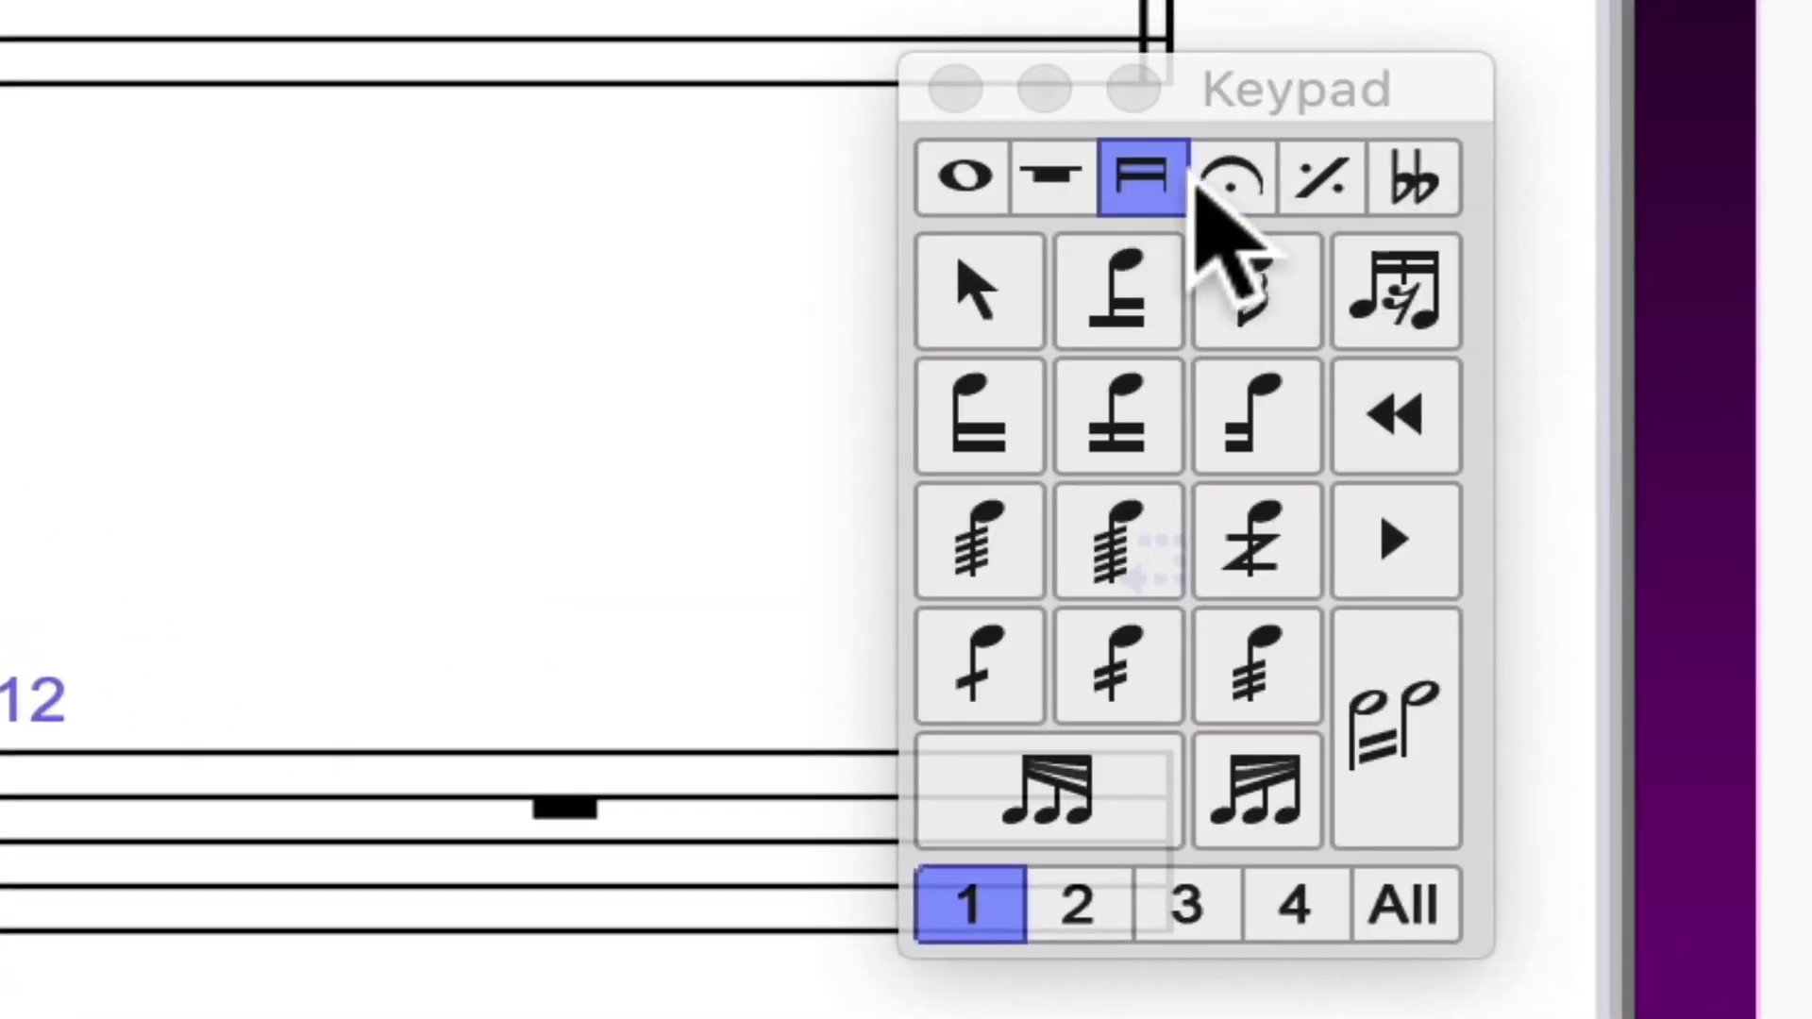
{"action": "left_click", "coordinate": [1229, 179]}
{"action": "left_click", "coordinate": [1316, 175]}
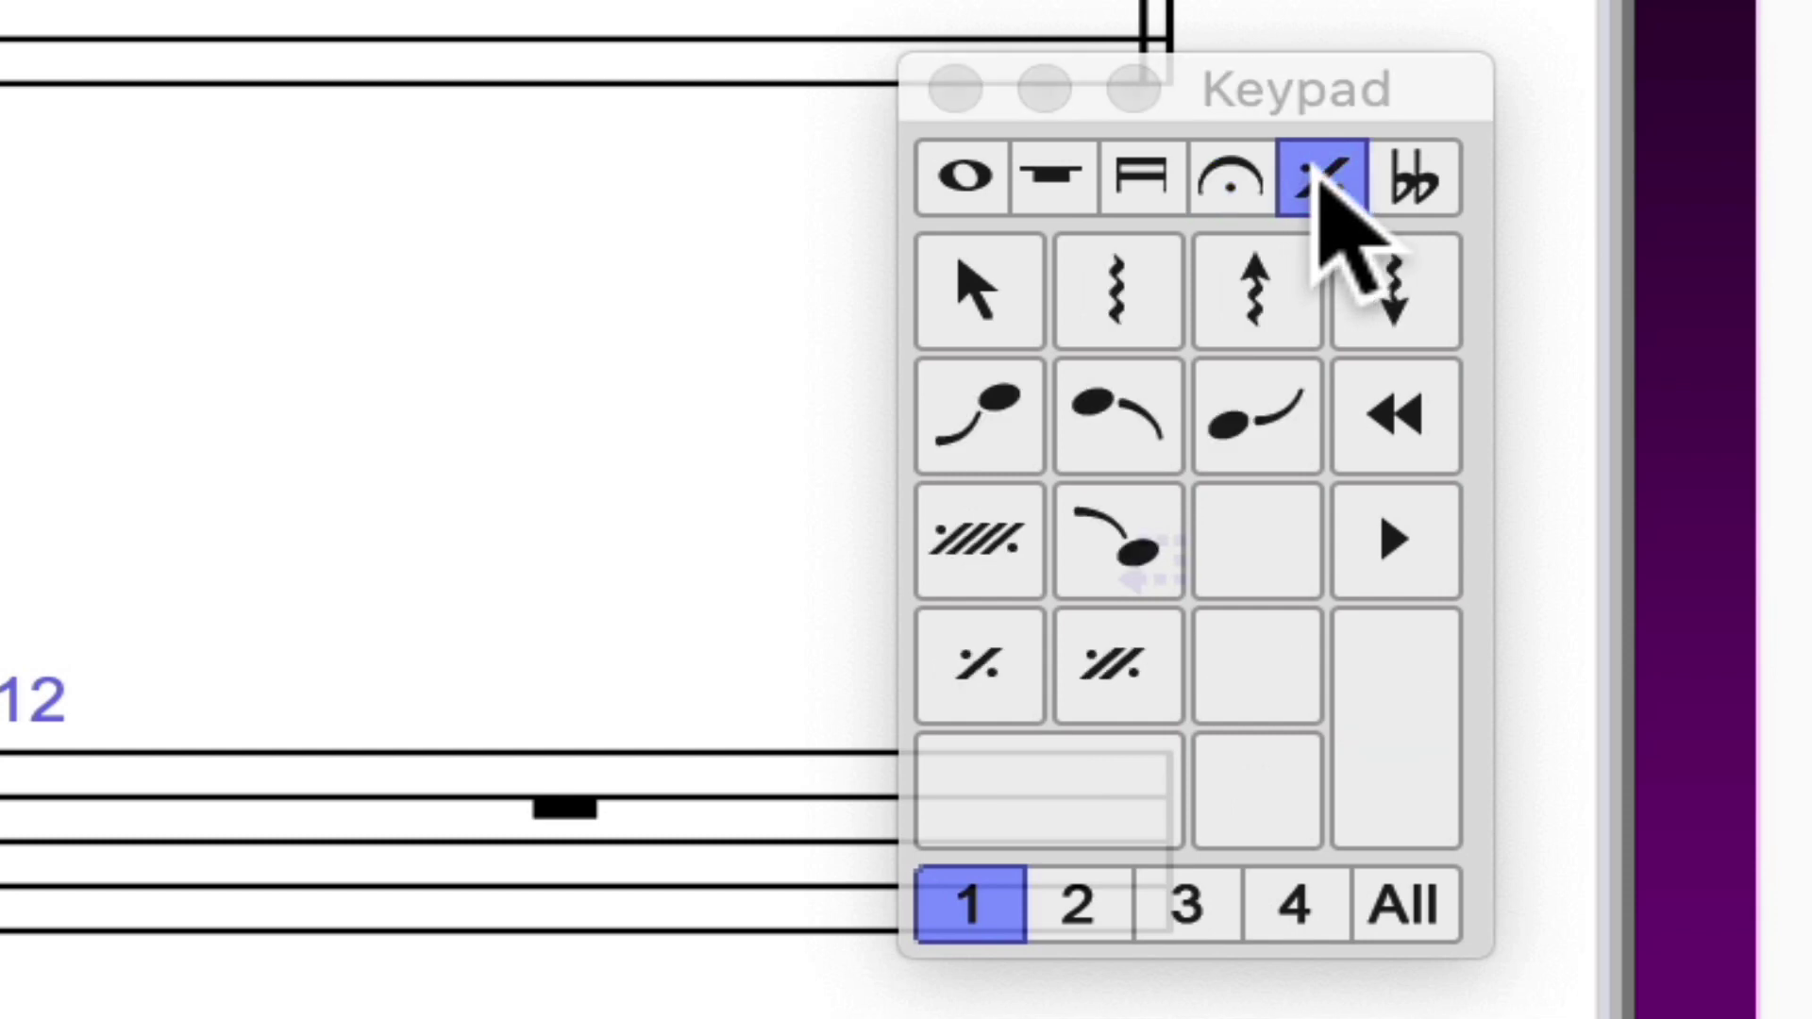
{"action": "left_click", "coordinate": [1418, 179]}
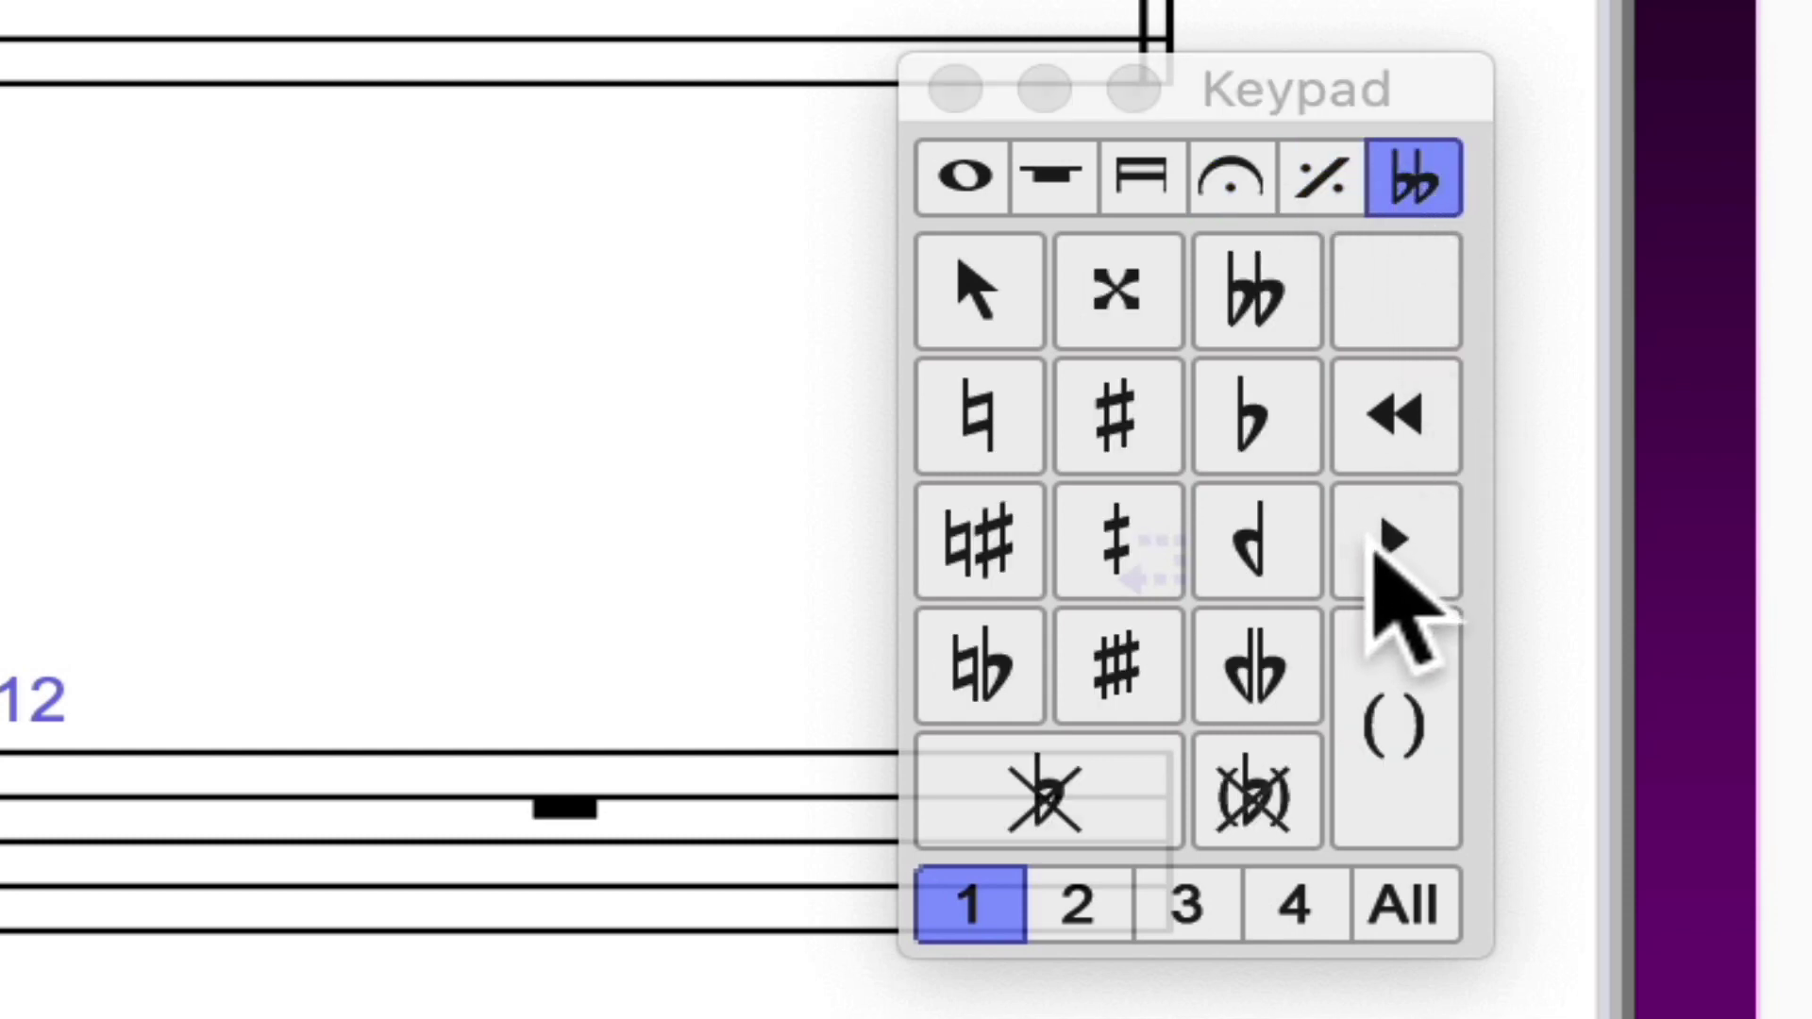
{"action": "key", "text": "F7"}
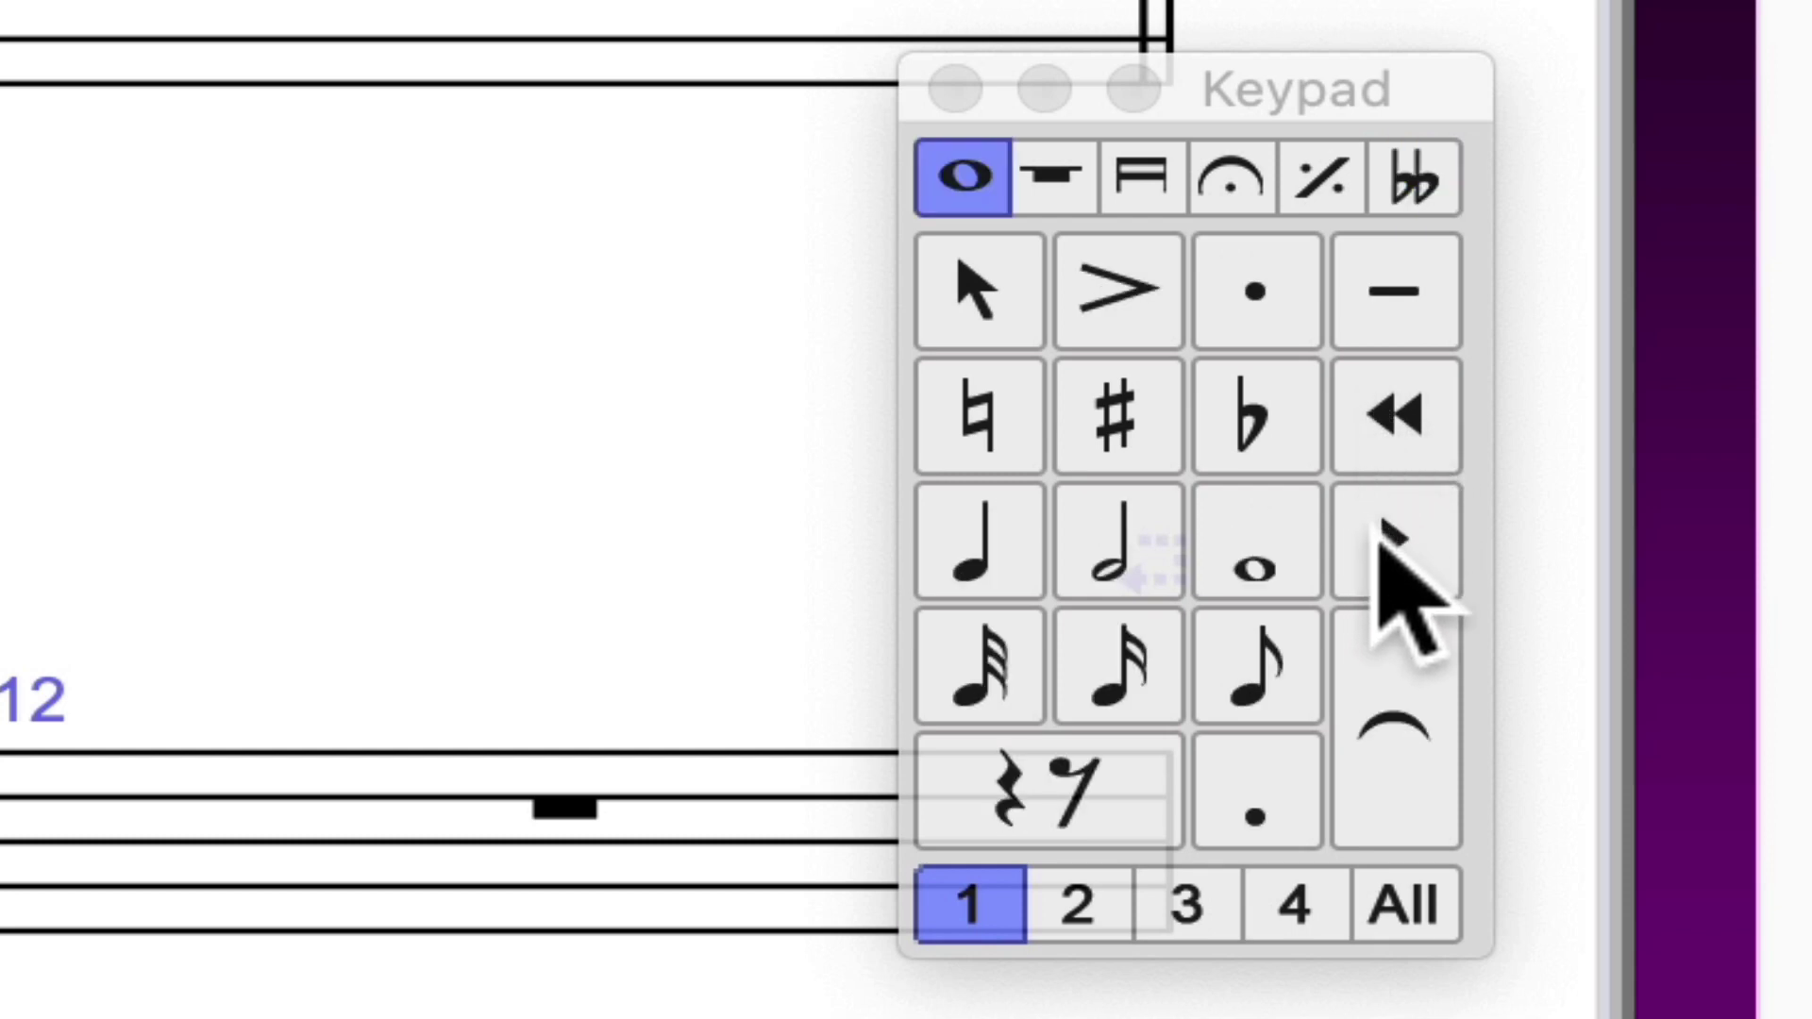
{"action": "key", "text": "F8"}
{"action": "key", "text": "F9"}
{"action": "key", "text": "F10"}
{"action": "left_click", "coordinate": [1396, 540]}
{"action": "key", "text": "F12"}
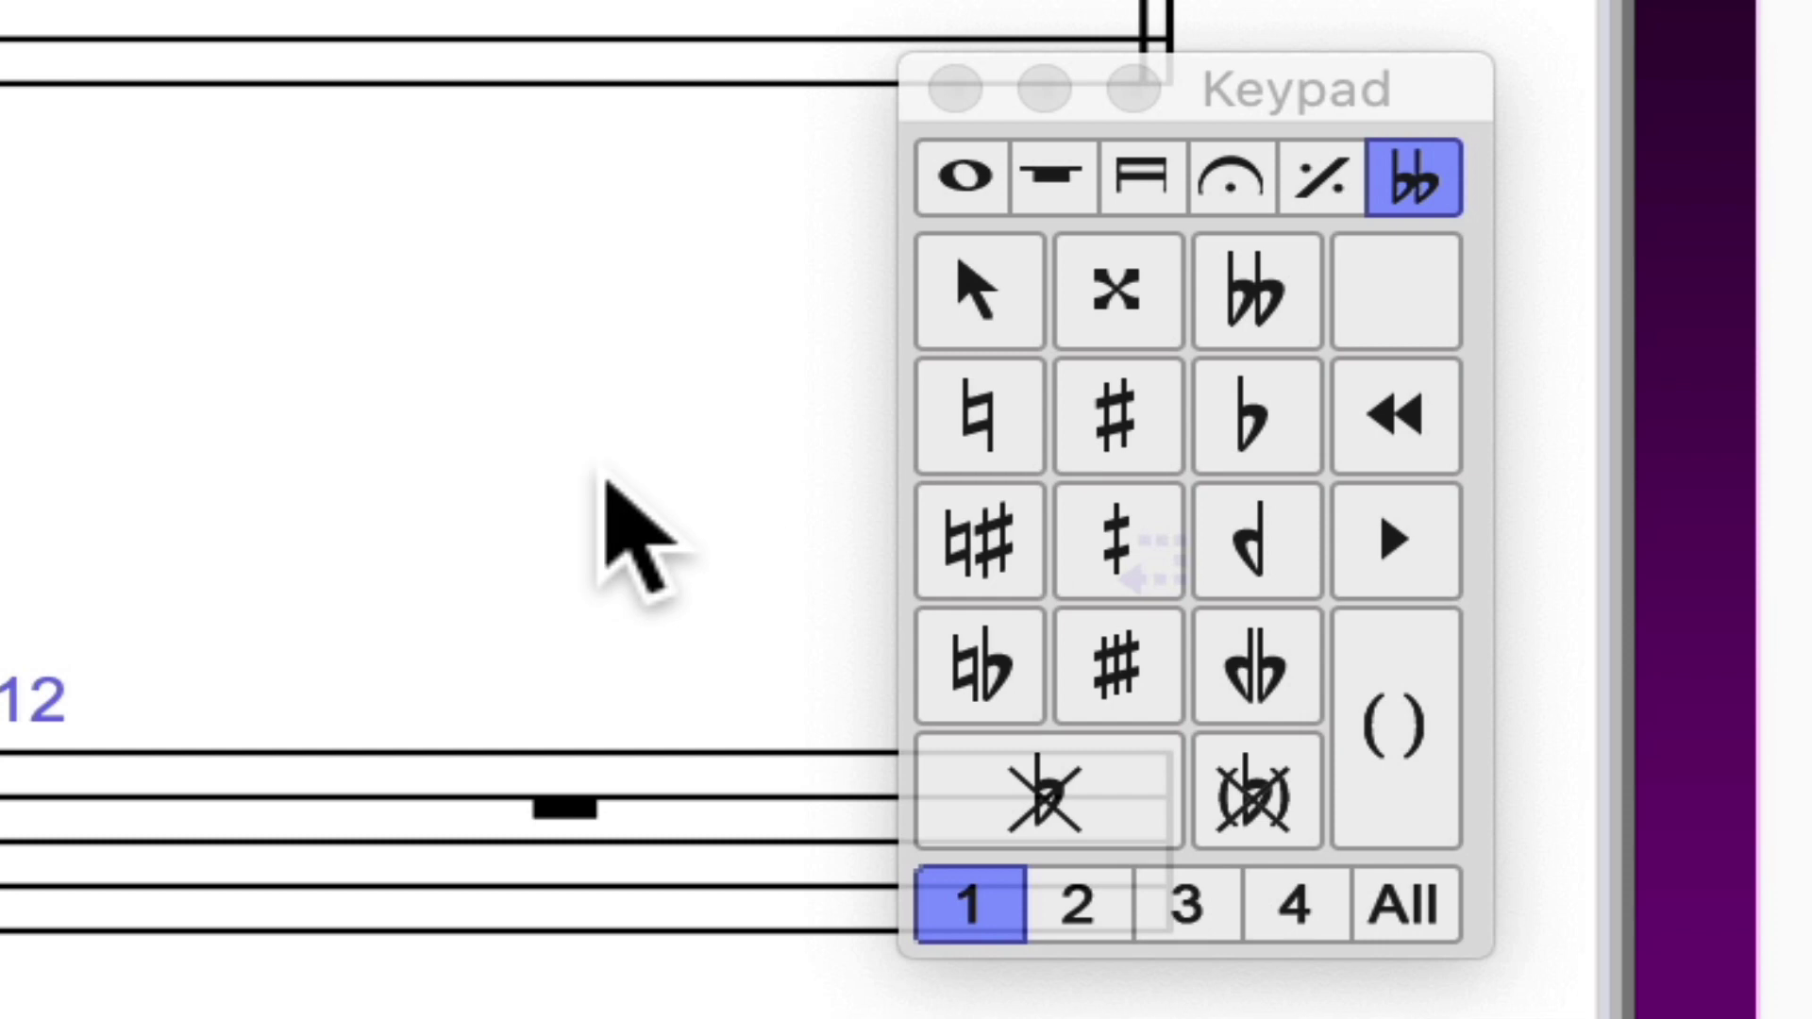
{"action": "key", "text": "F7"}
{"action": "key", "text": "F8"}
{"action": "key", "text": "F9"}
{"action": "key", "text": "F10"}
{"action": "key", "text": "F11"}
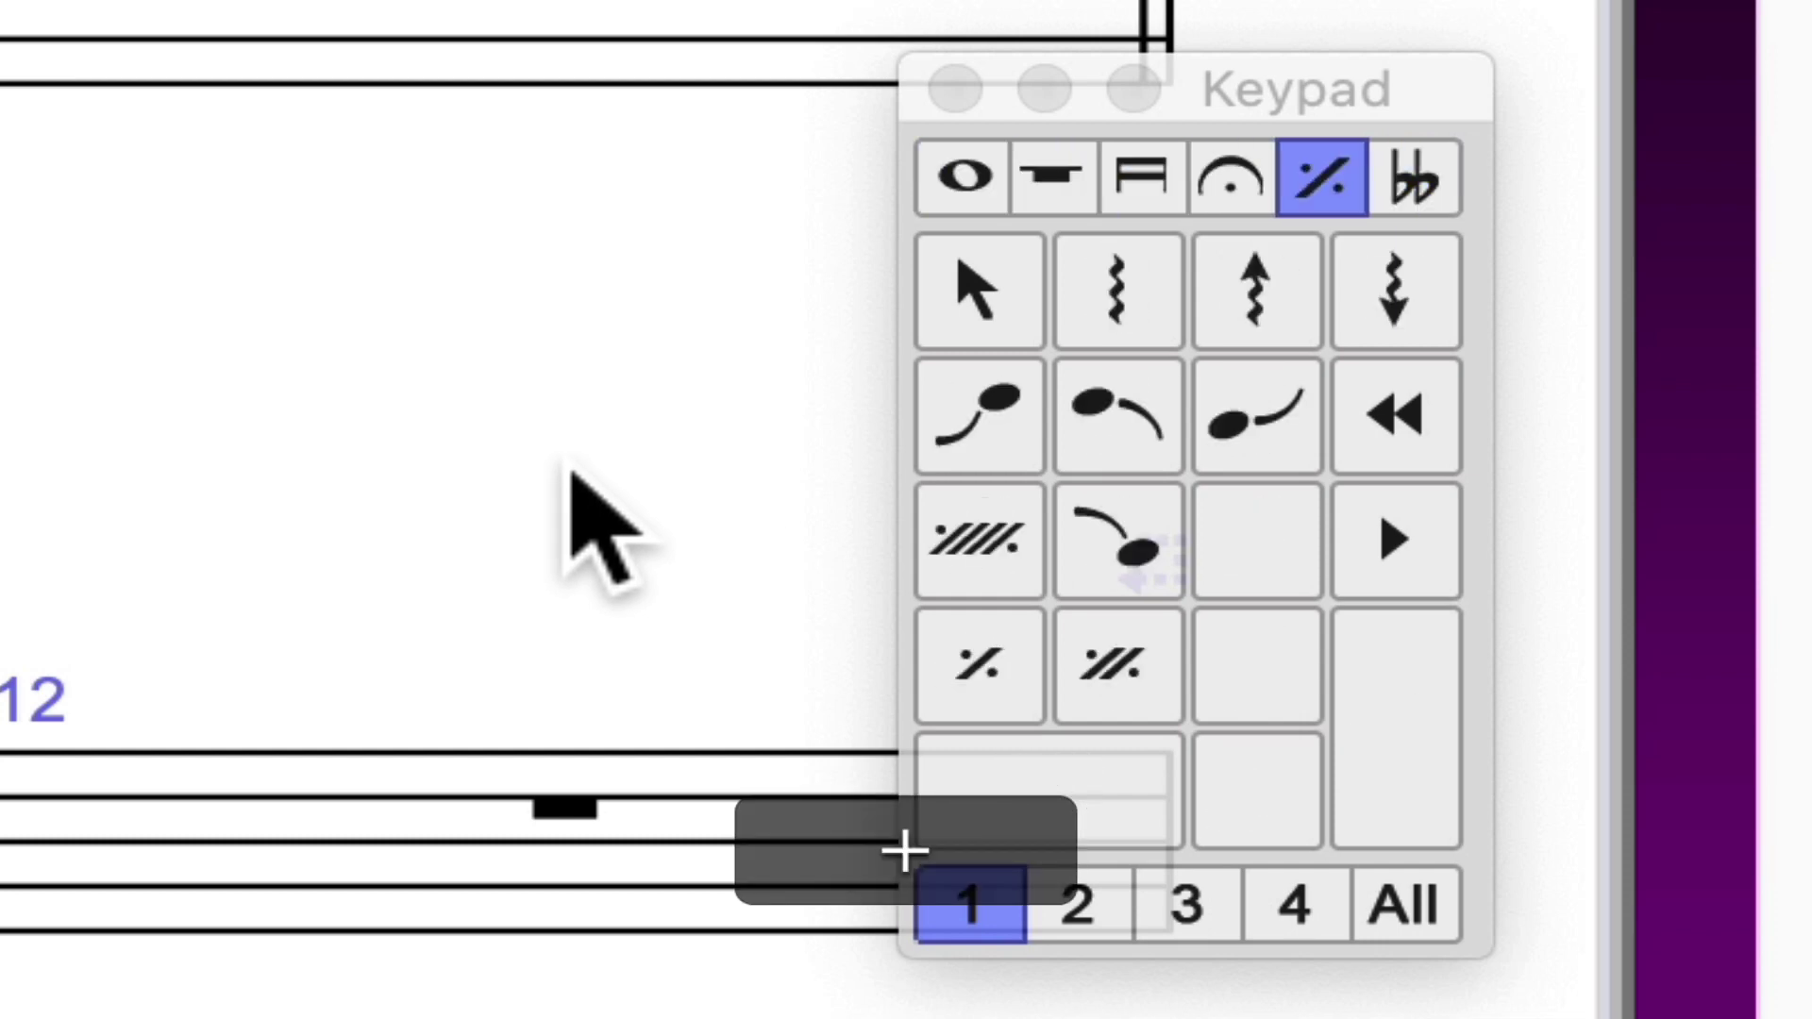
{"action": "key", "text": "F12"}
{"action": "key", "text": "F7"}
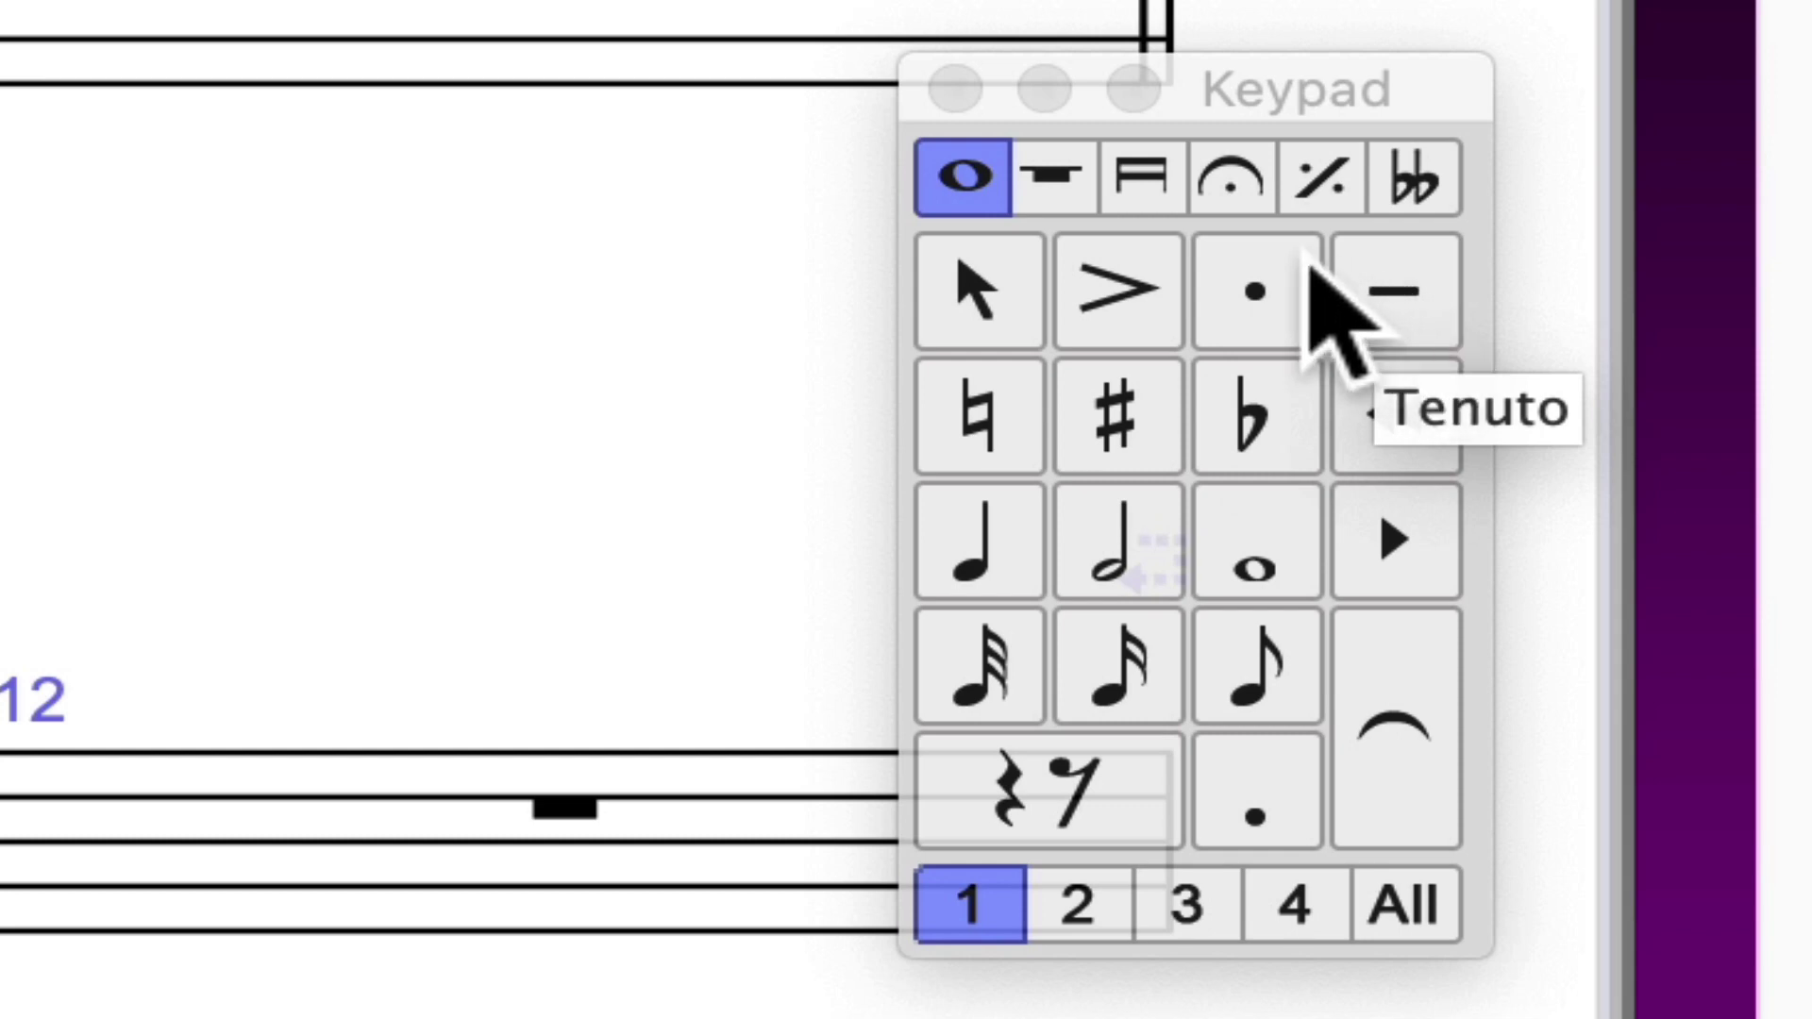
{"action": "left_click", "coordinate": [1232, 179]}
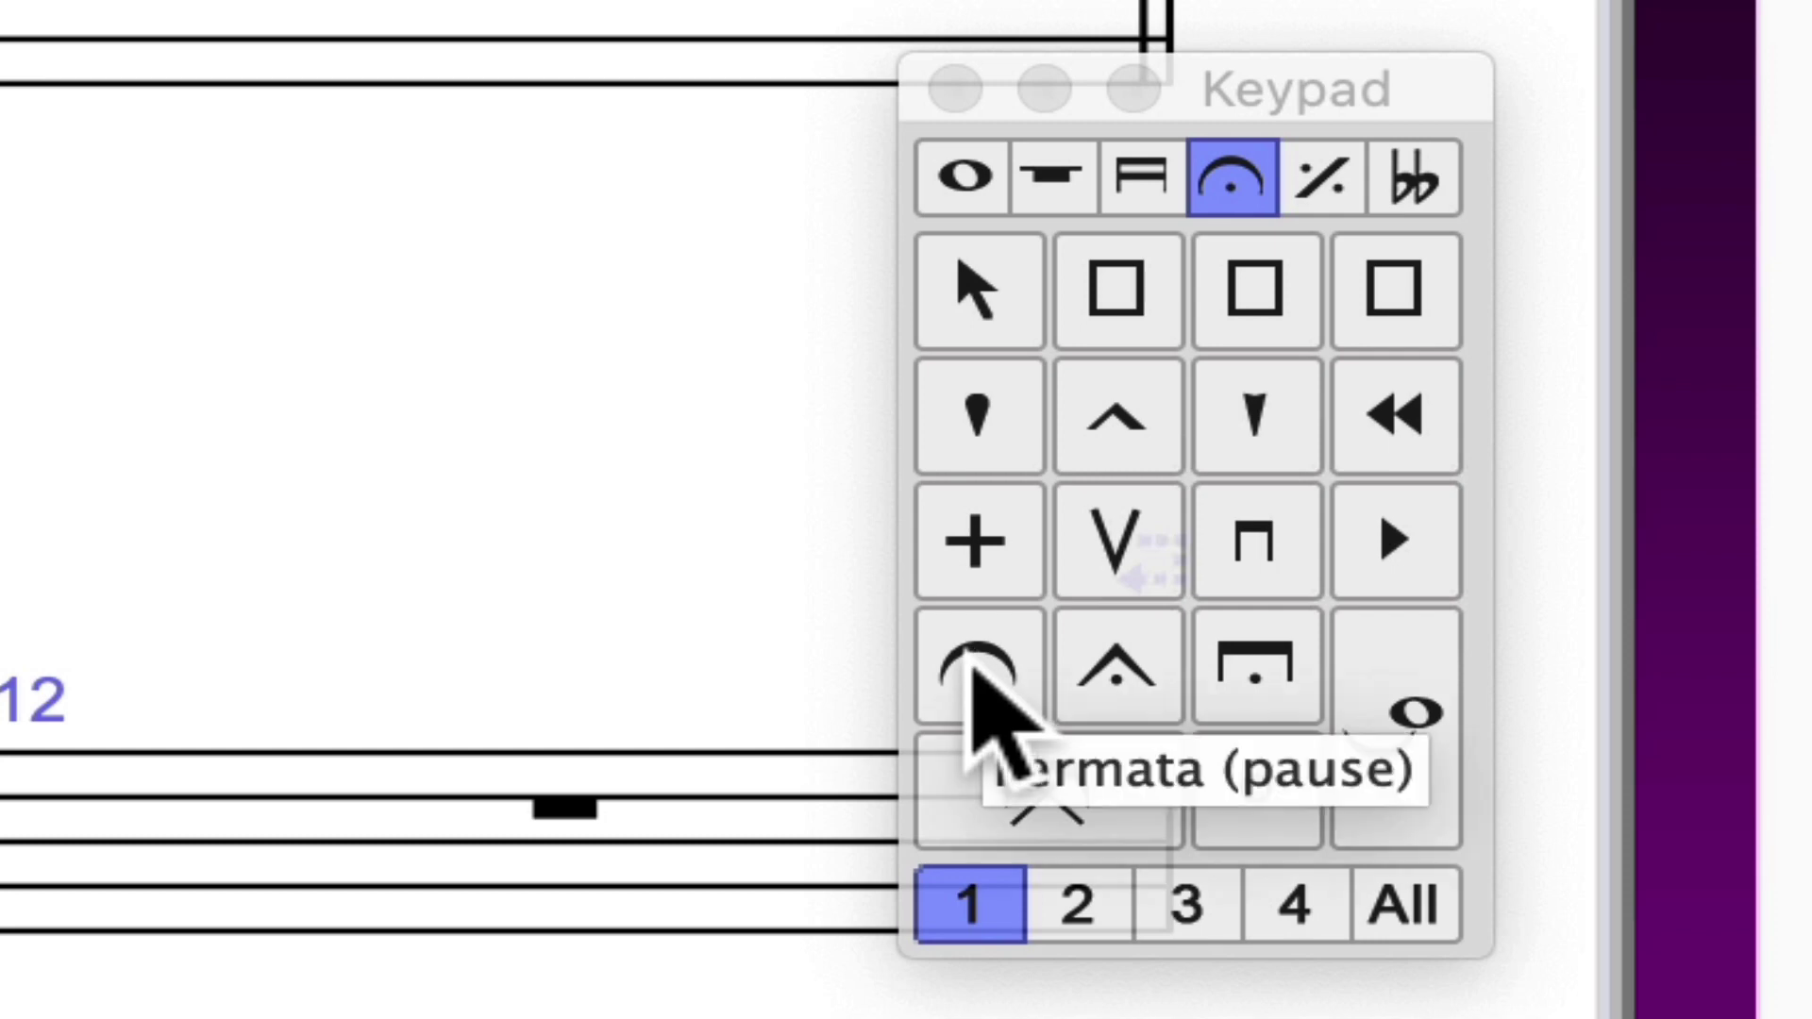
{"action": "left_click", "coordinate": [960, 175]}
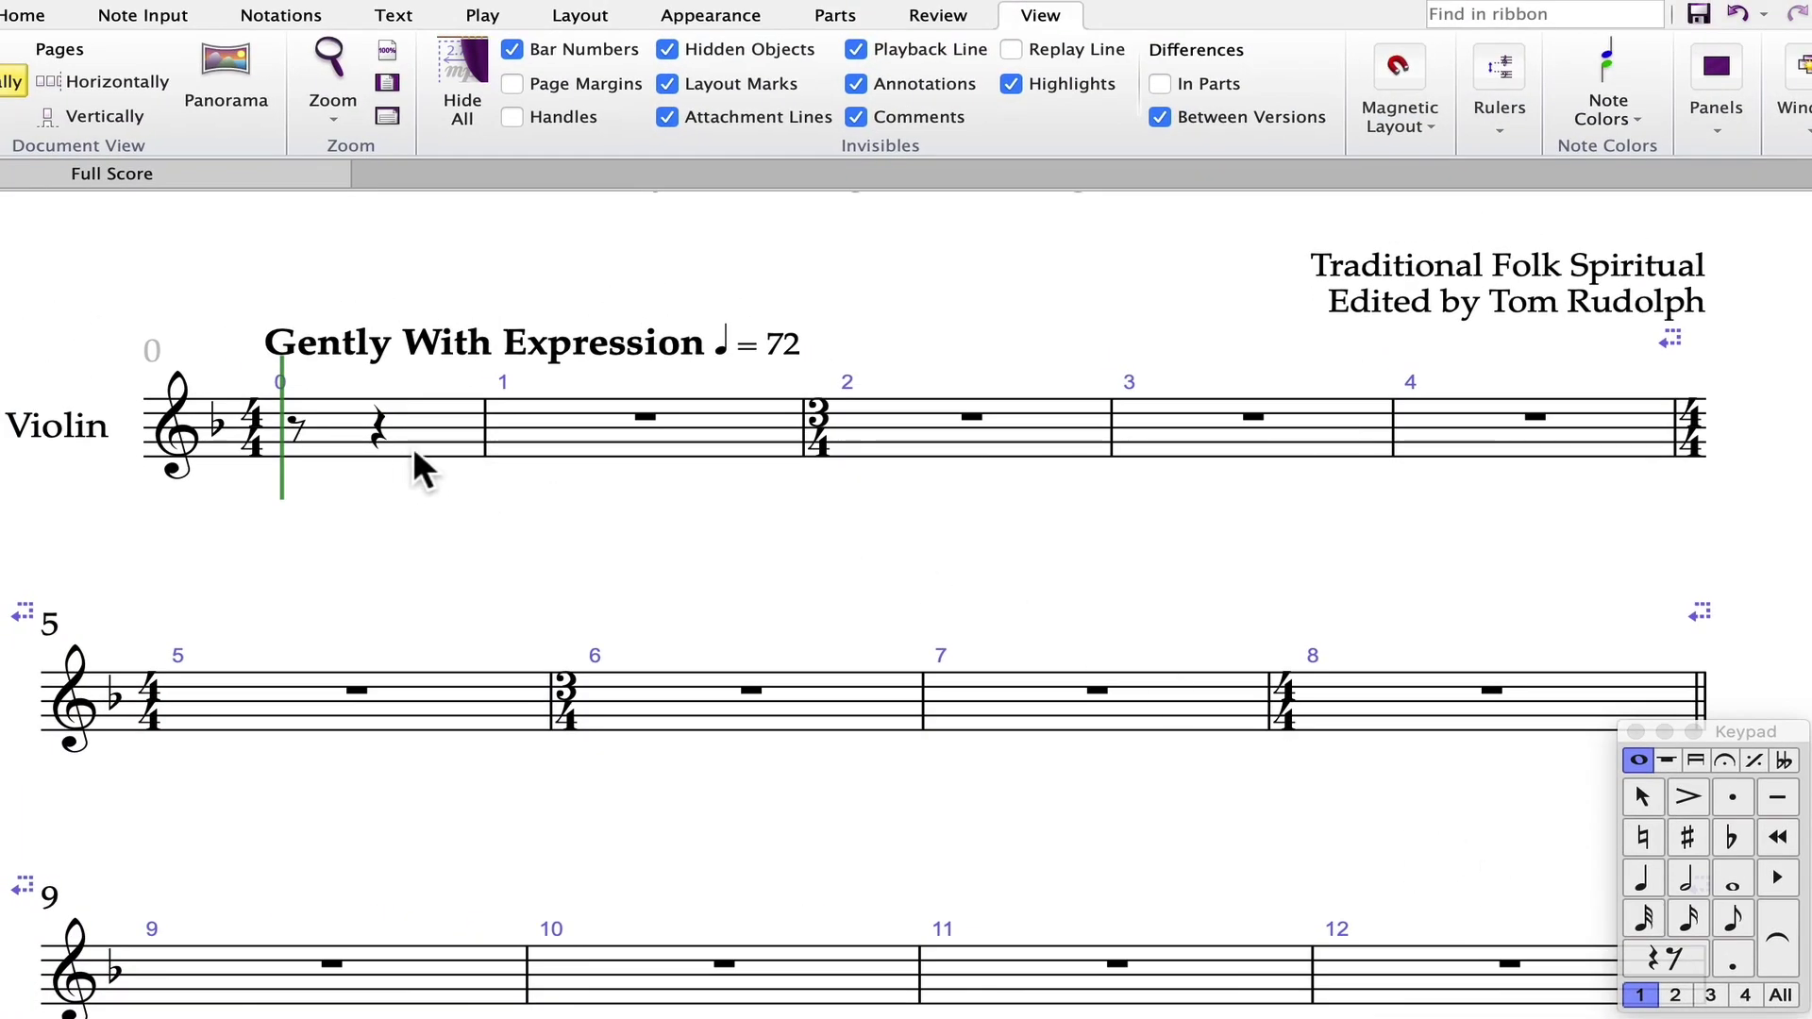
Start note input in the pickup bar and enter eighth notes D, E and A.
{"action": "left_click", "coordinate": [431, 440]}
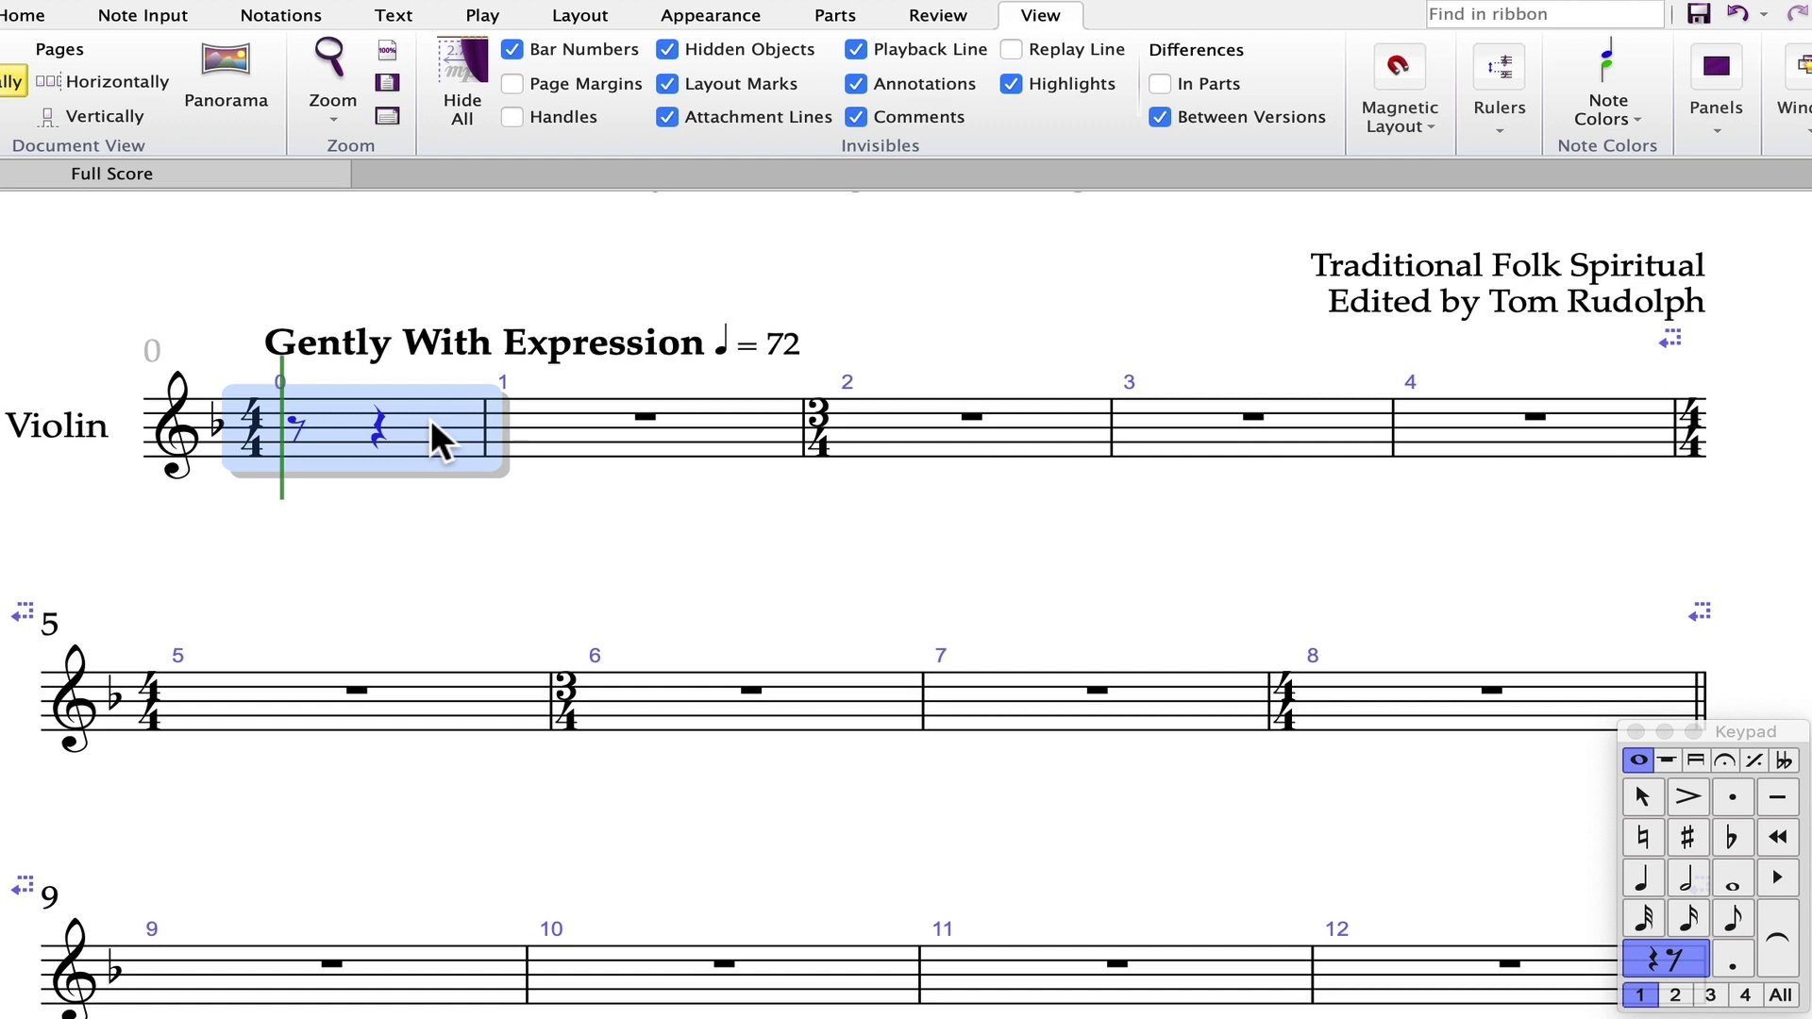
{"action": "key", "text": "n"}
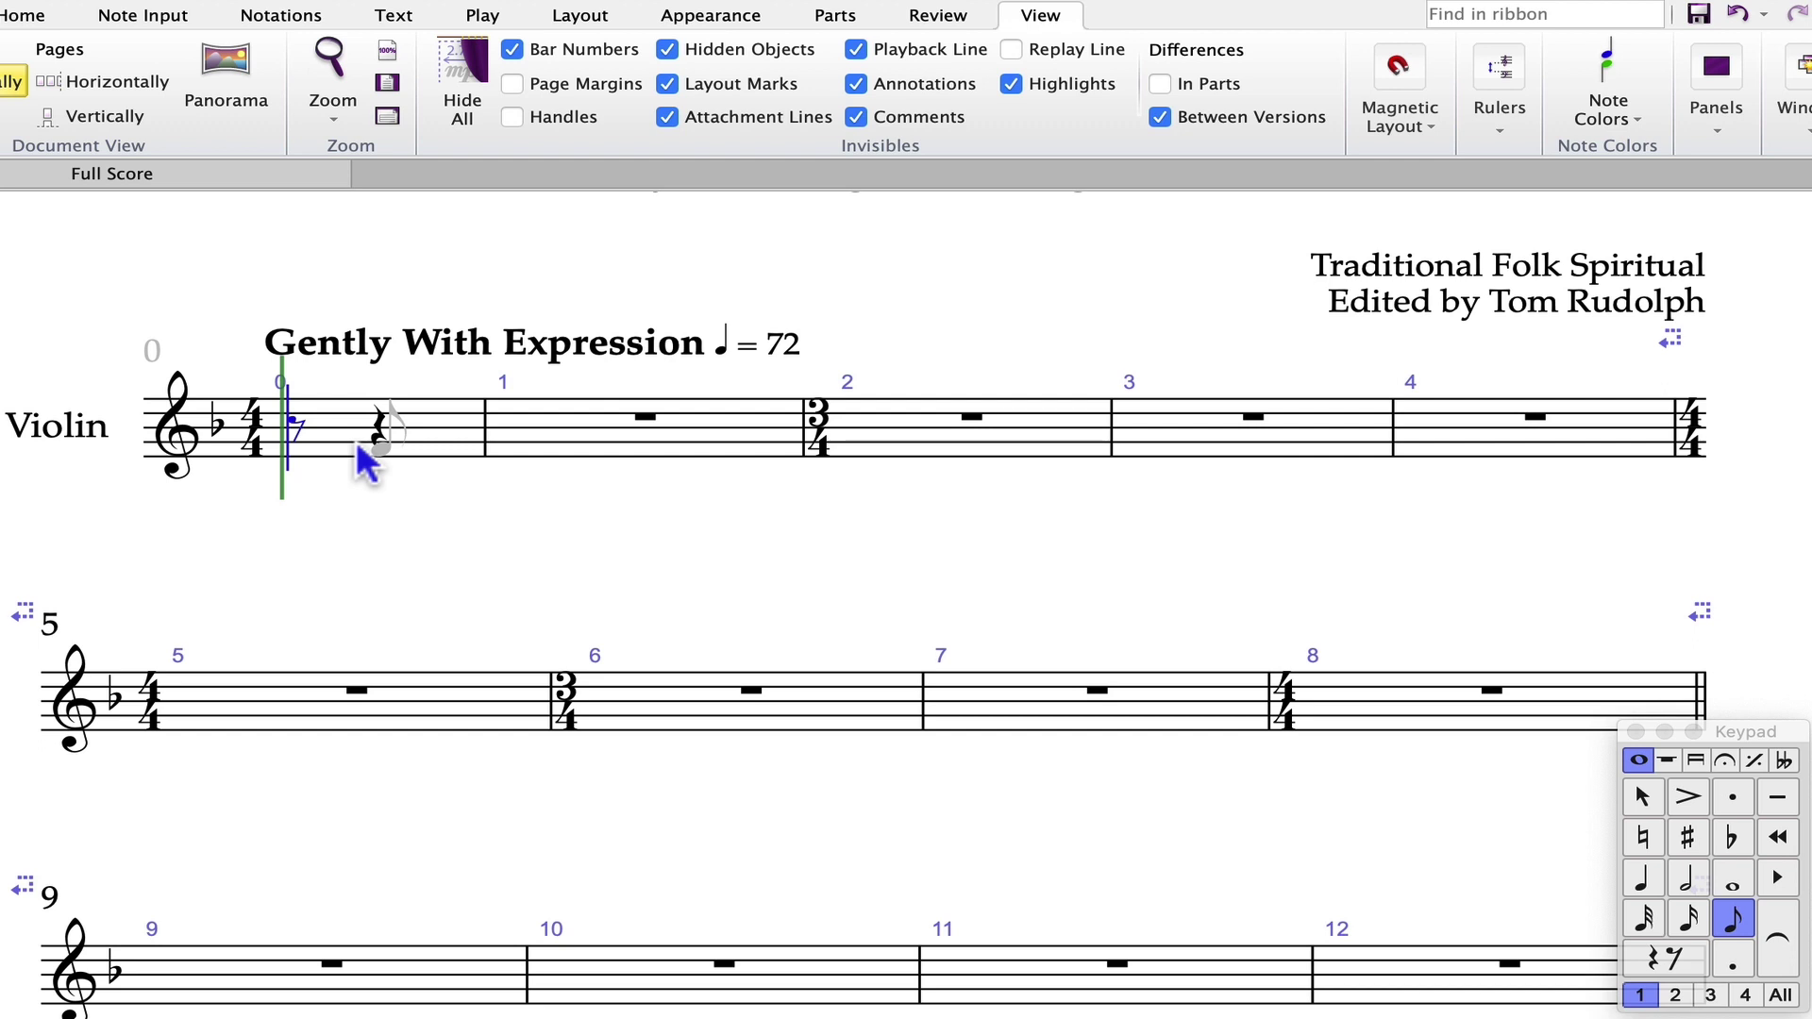
{"action": "key", "text": "d"}
{"action": "key", "text": "e"}
{"action": "key", "text": "a"}
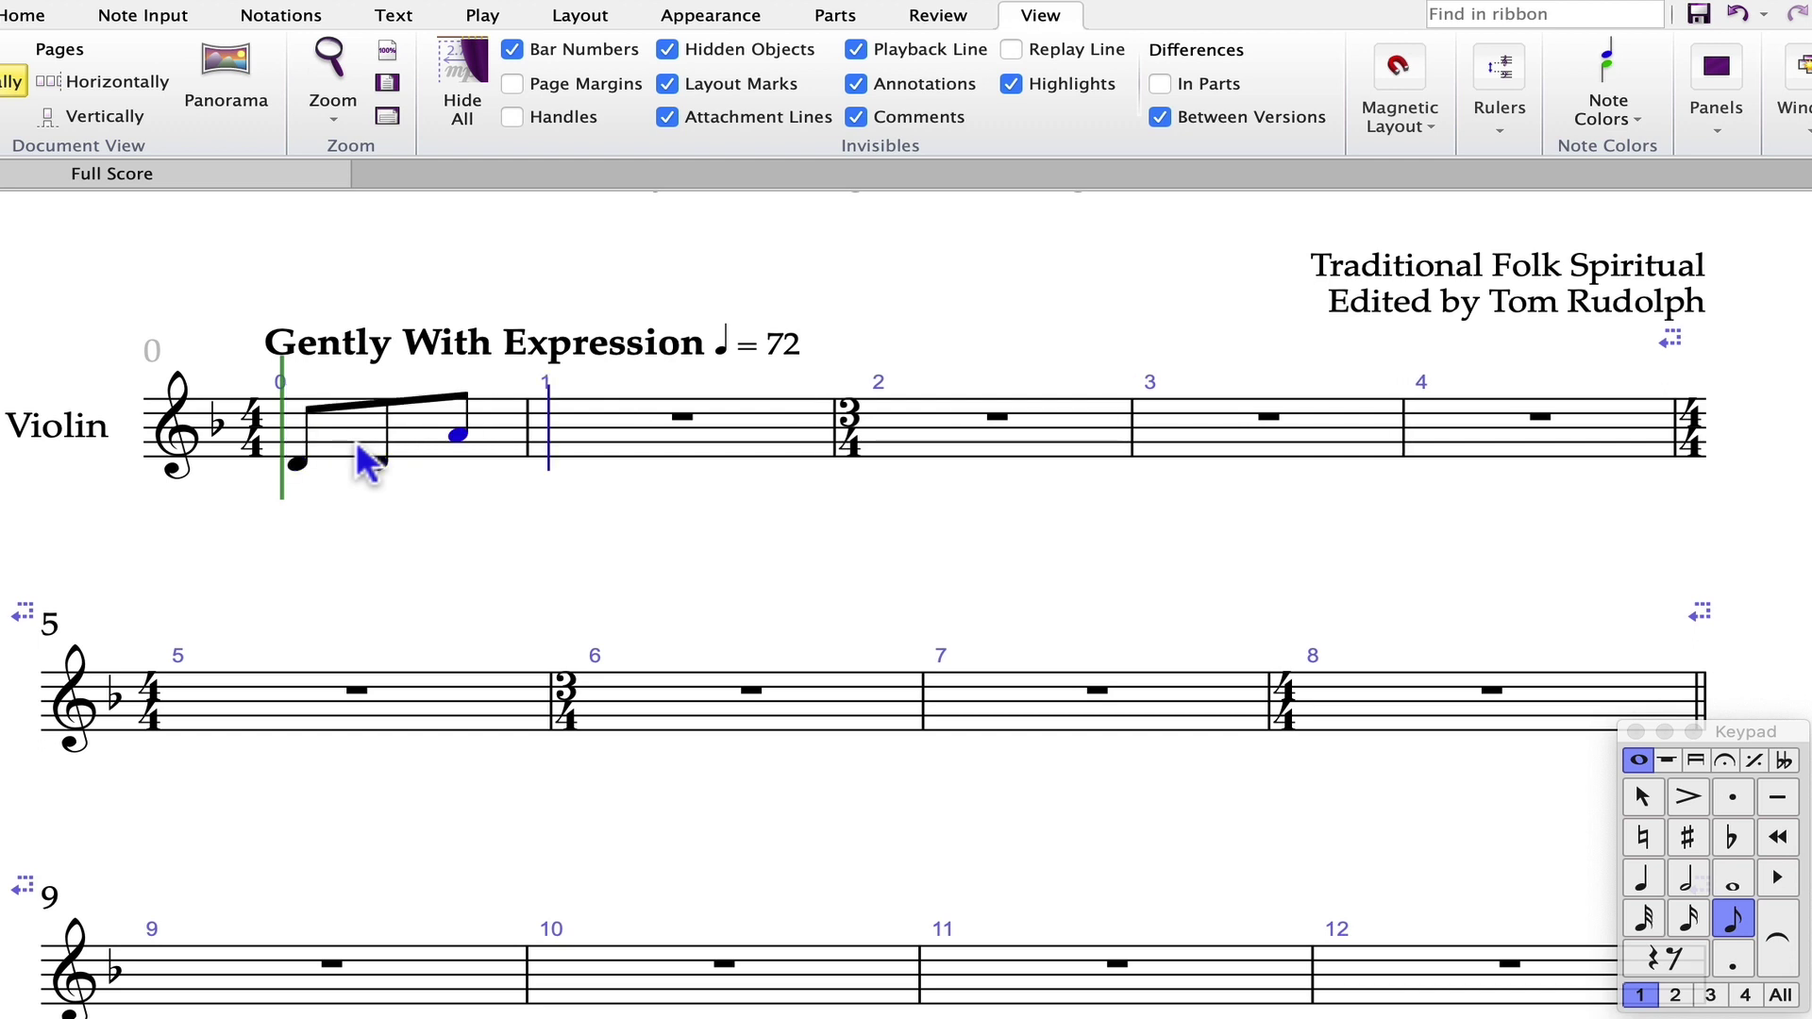
Fill bar 1 with a dotted-quarter A and eighths F, G, A, F, D, tying D into bar 2.
{"action": "key", "text": "4"}
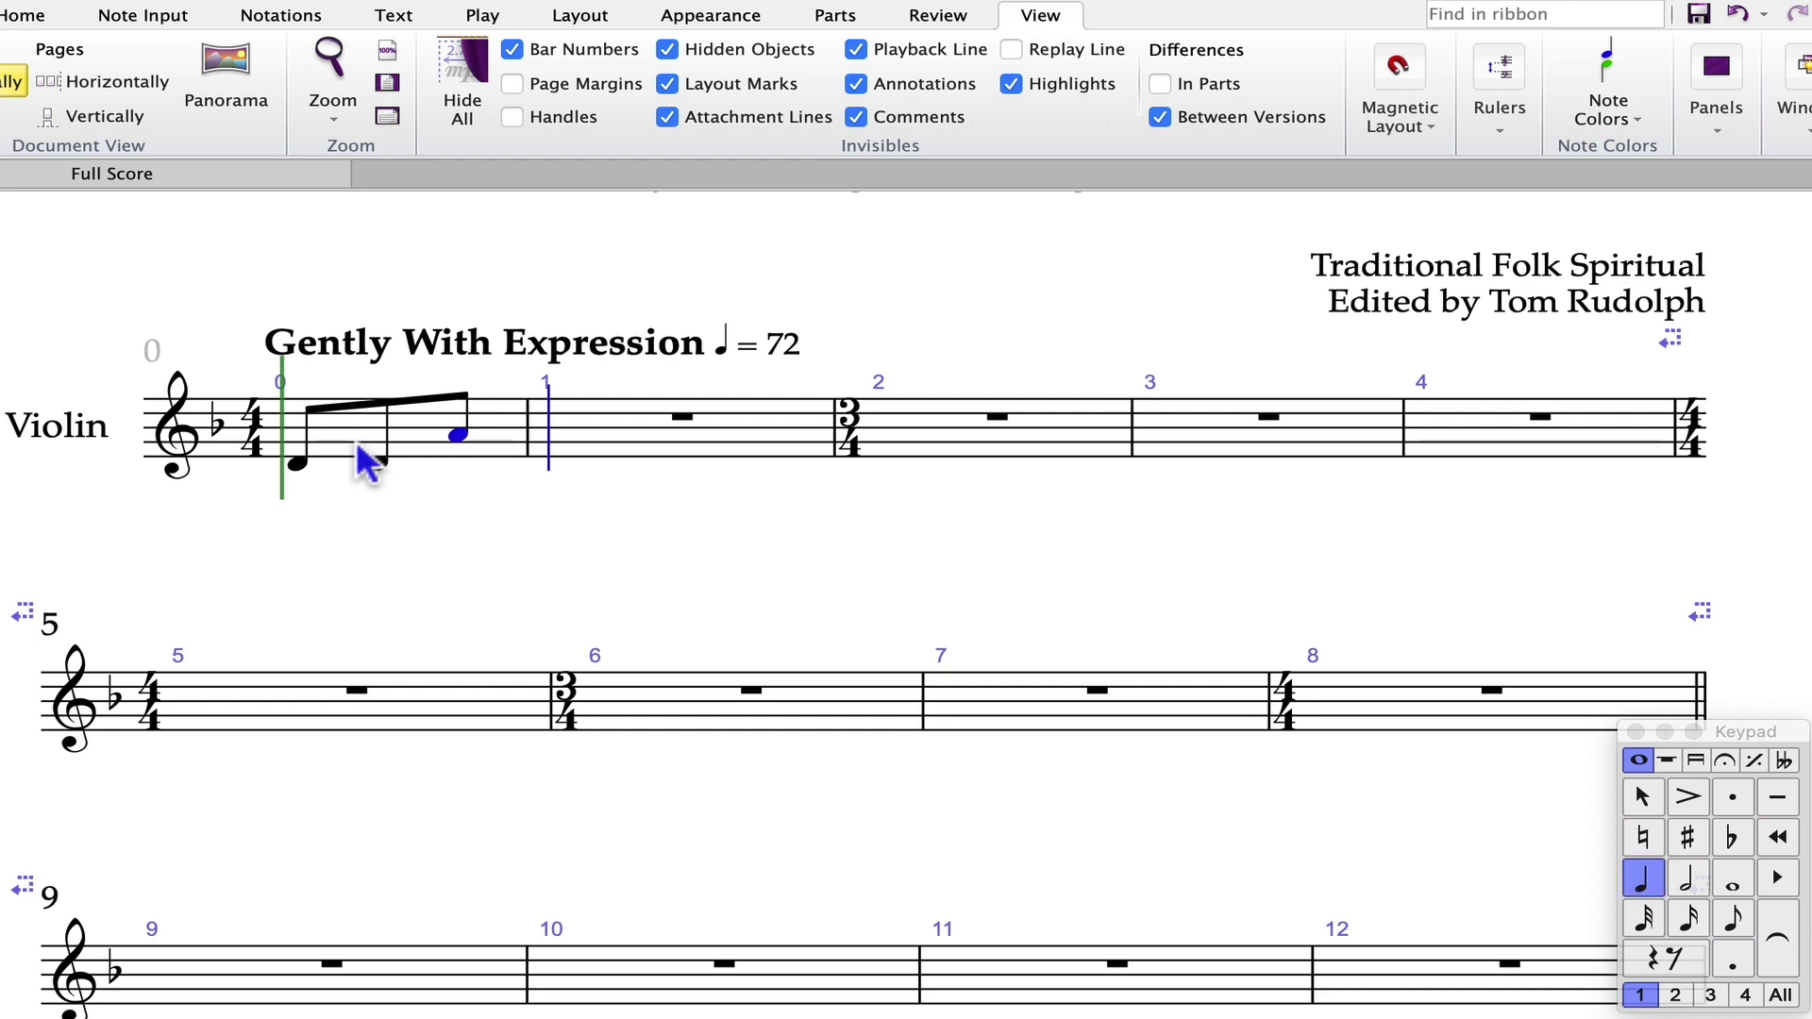
{"action": "key", "text": "period"}
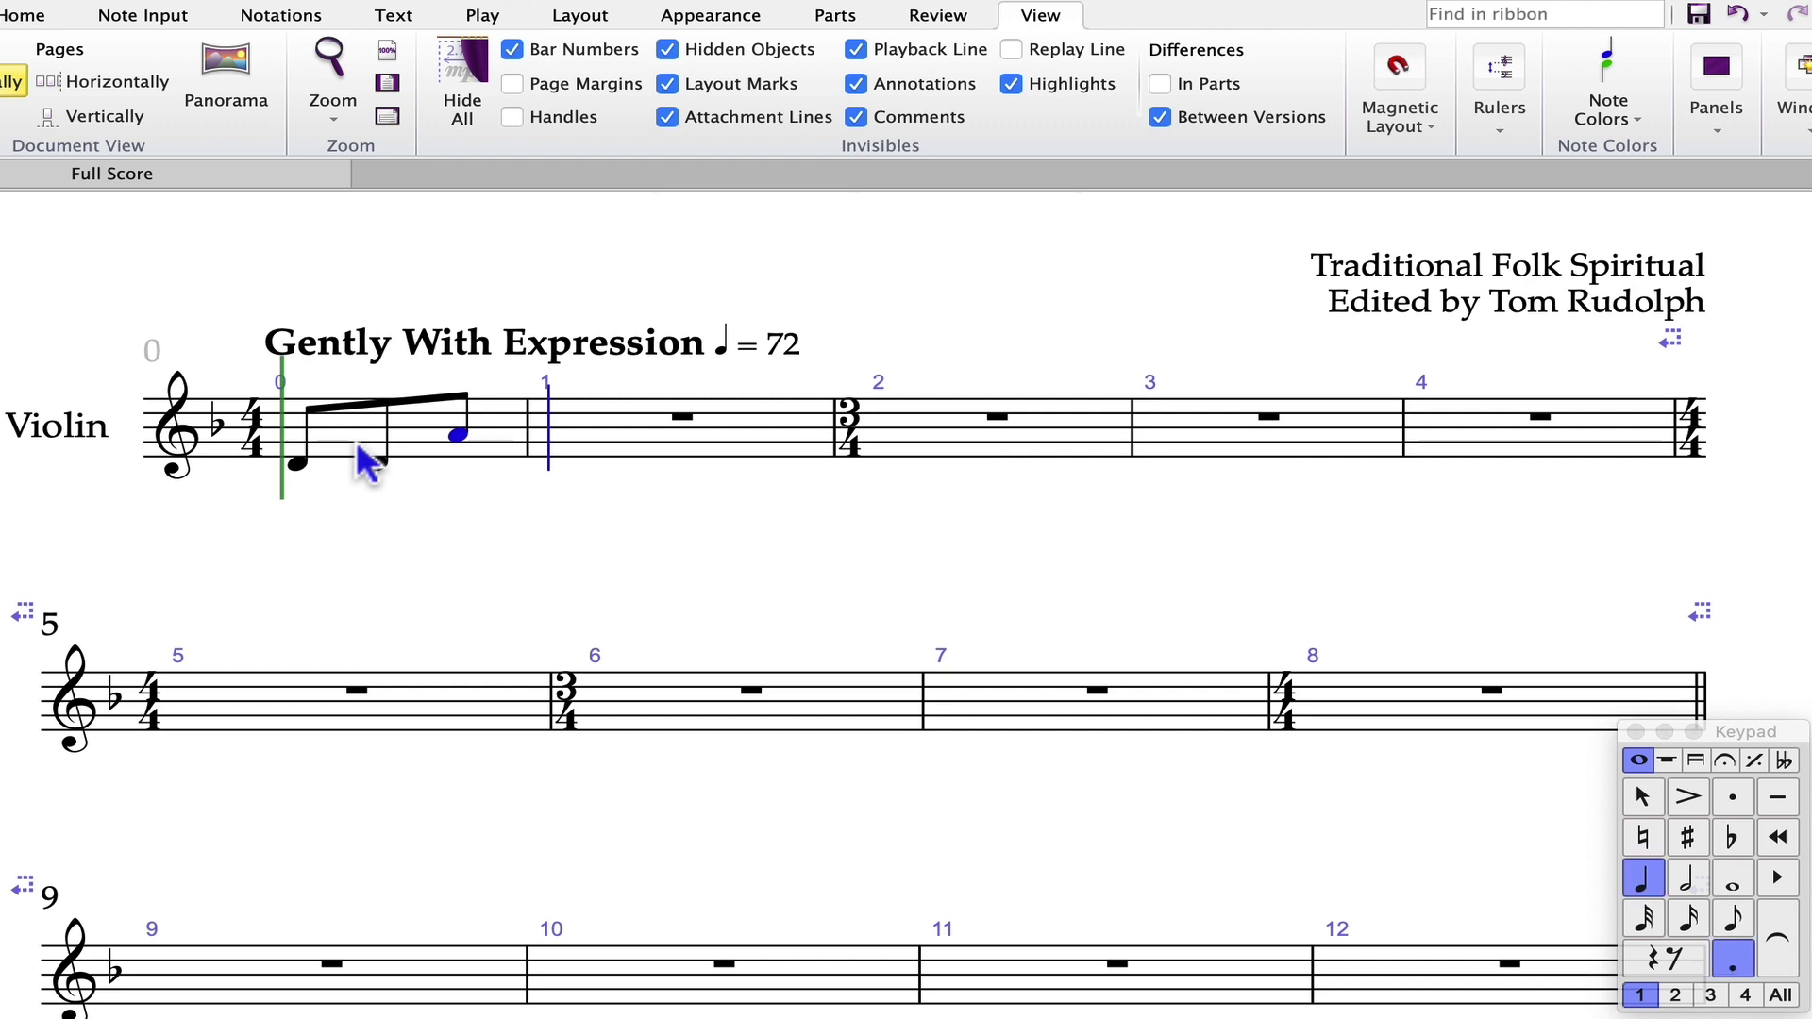
{"action": "key", "text": "a"}
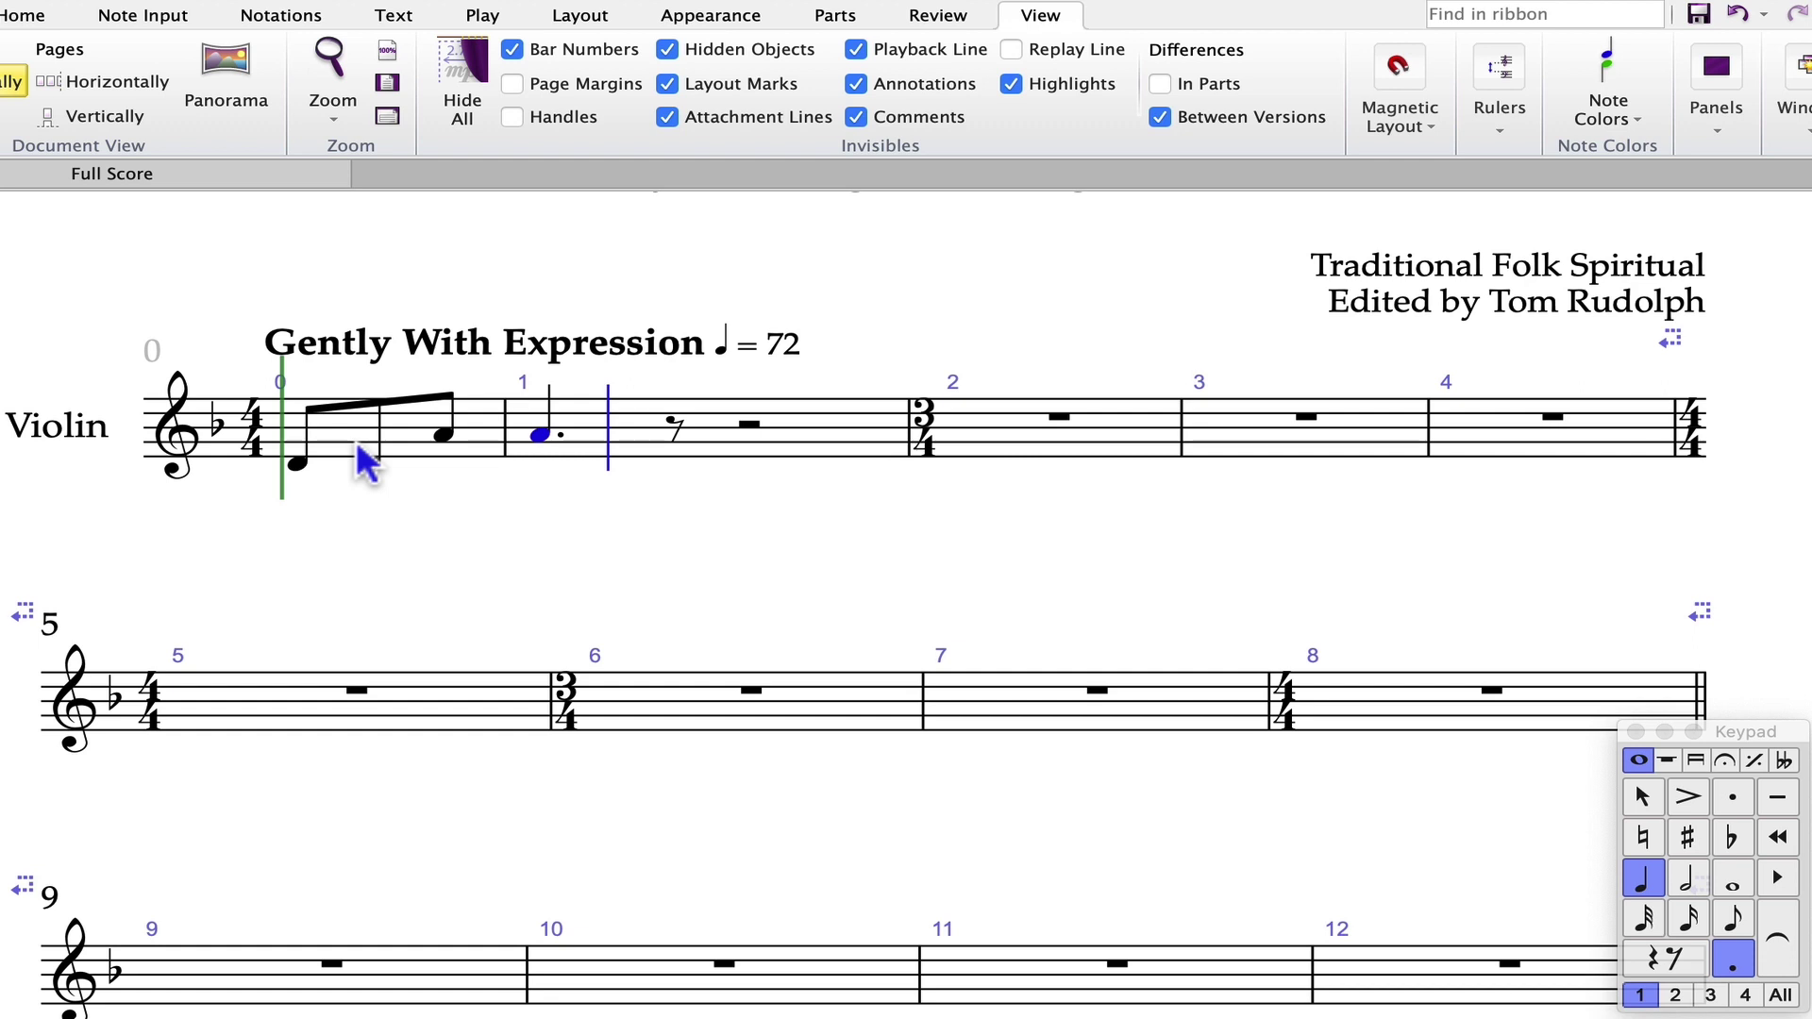
{"action": "key", "text": "3"}
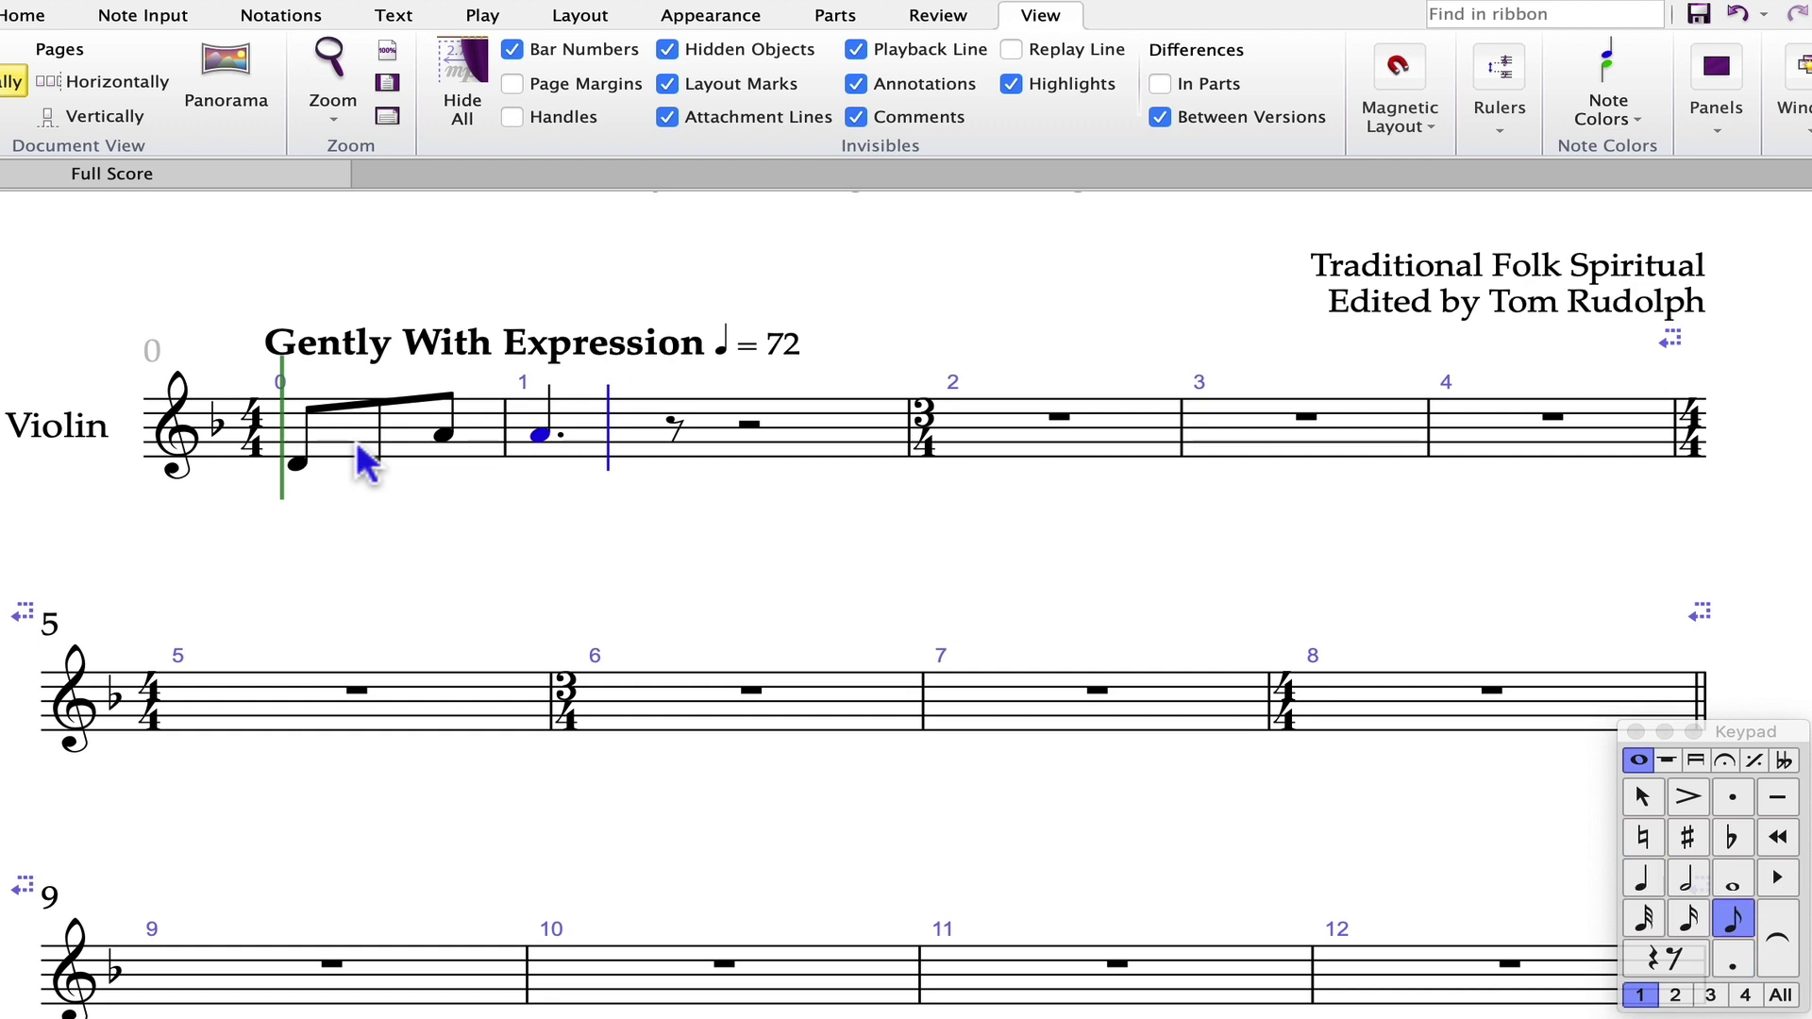
{"action": "key", "text": "f"}
{"action": "key", "text": "g"}
{"action": "key", "text": "a"}
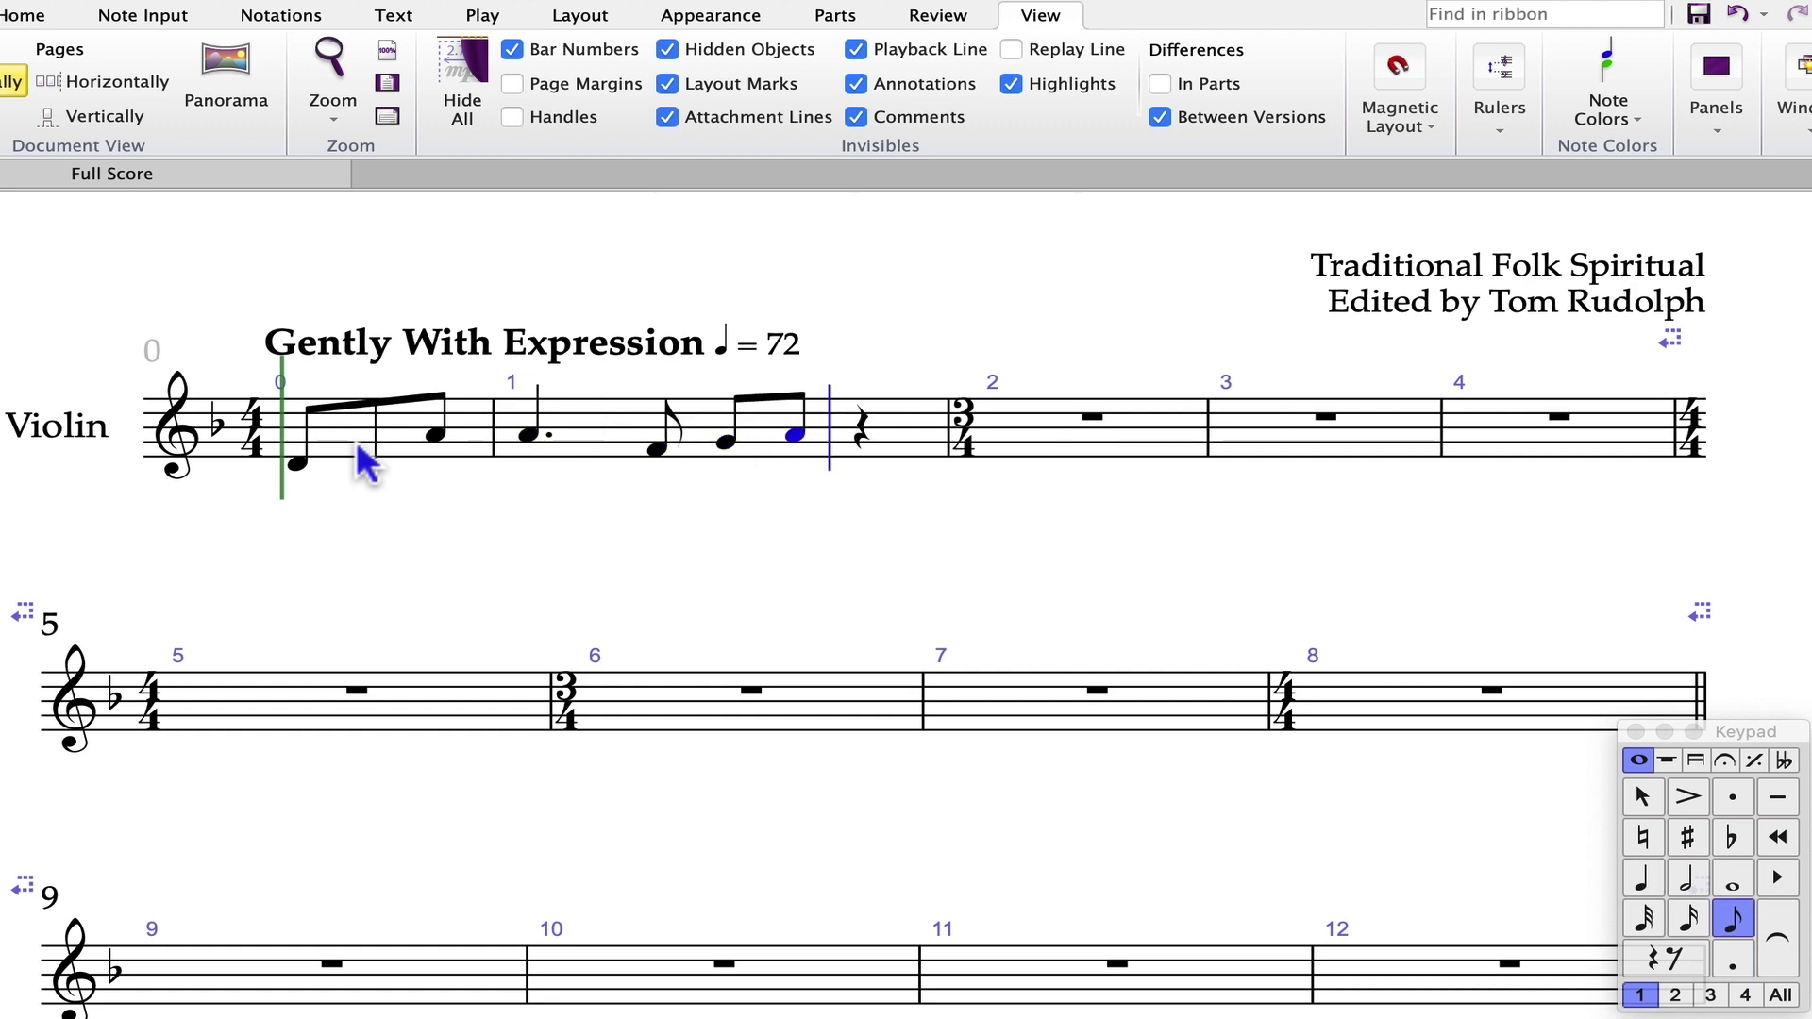
{"action": "key", "text": "f"}
{"action": "key", "text": "d"}
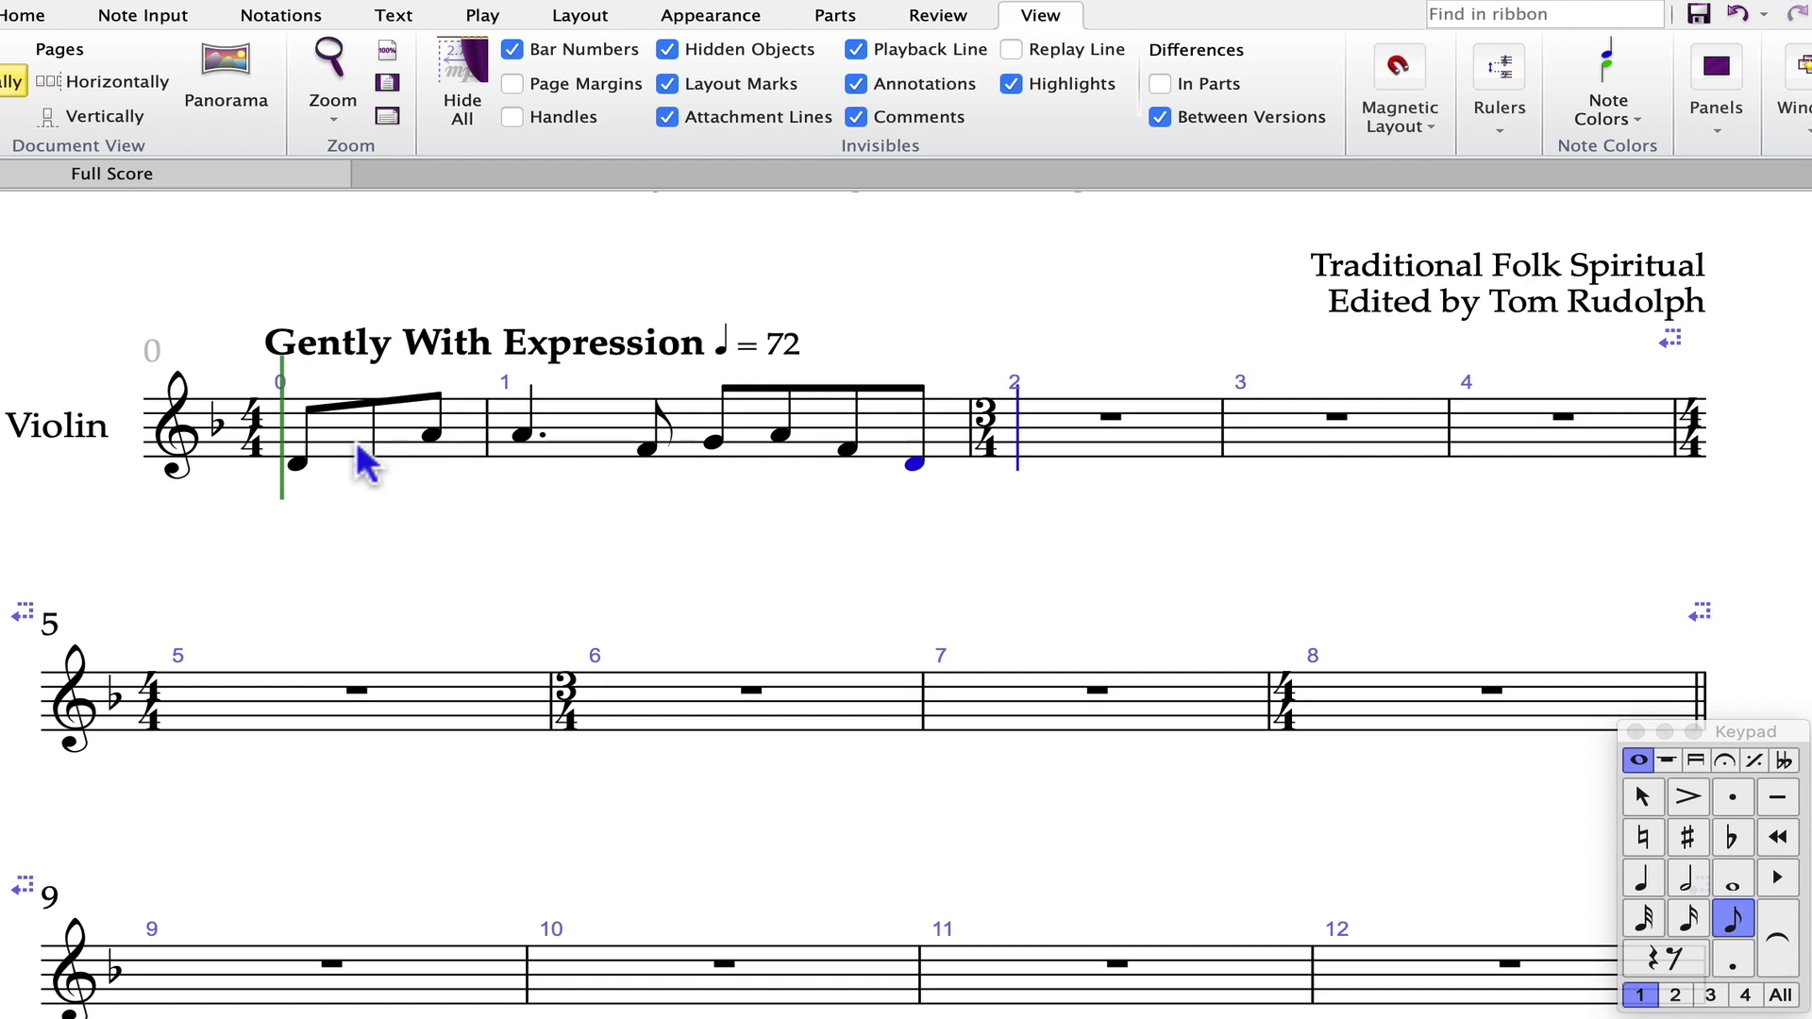
{"action": "key", "text": "Return"}
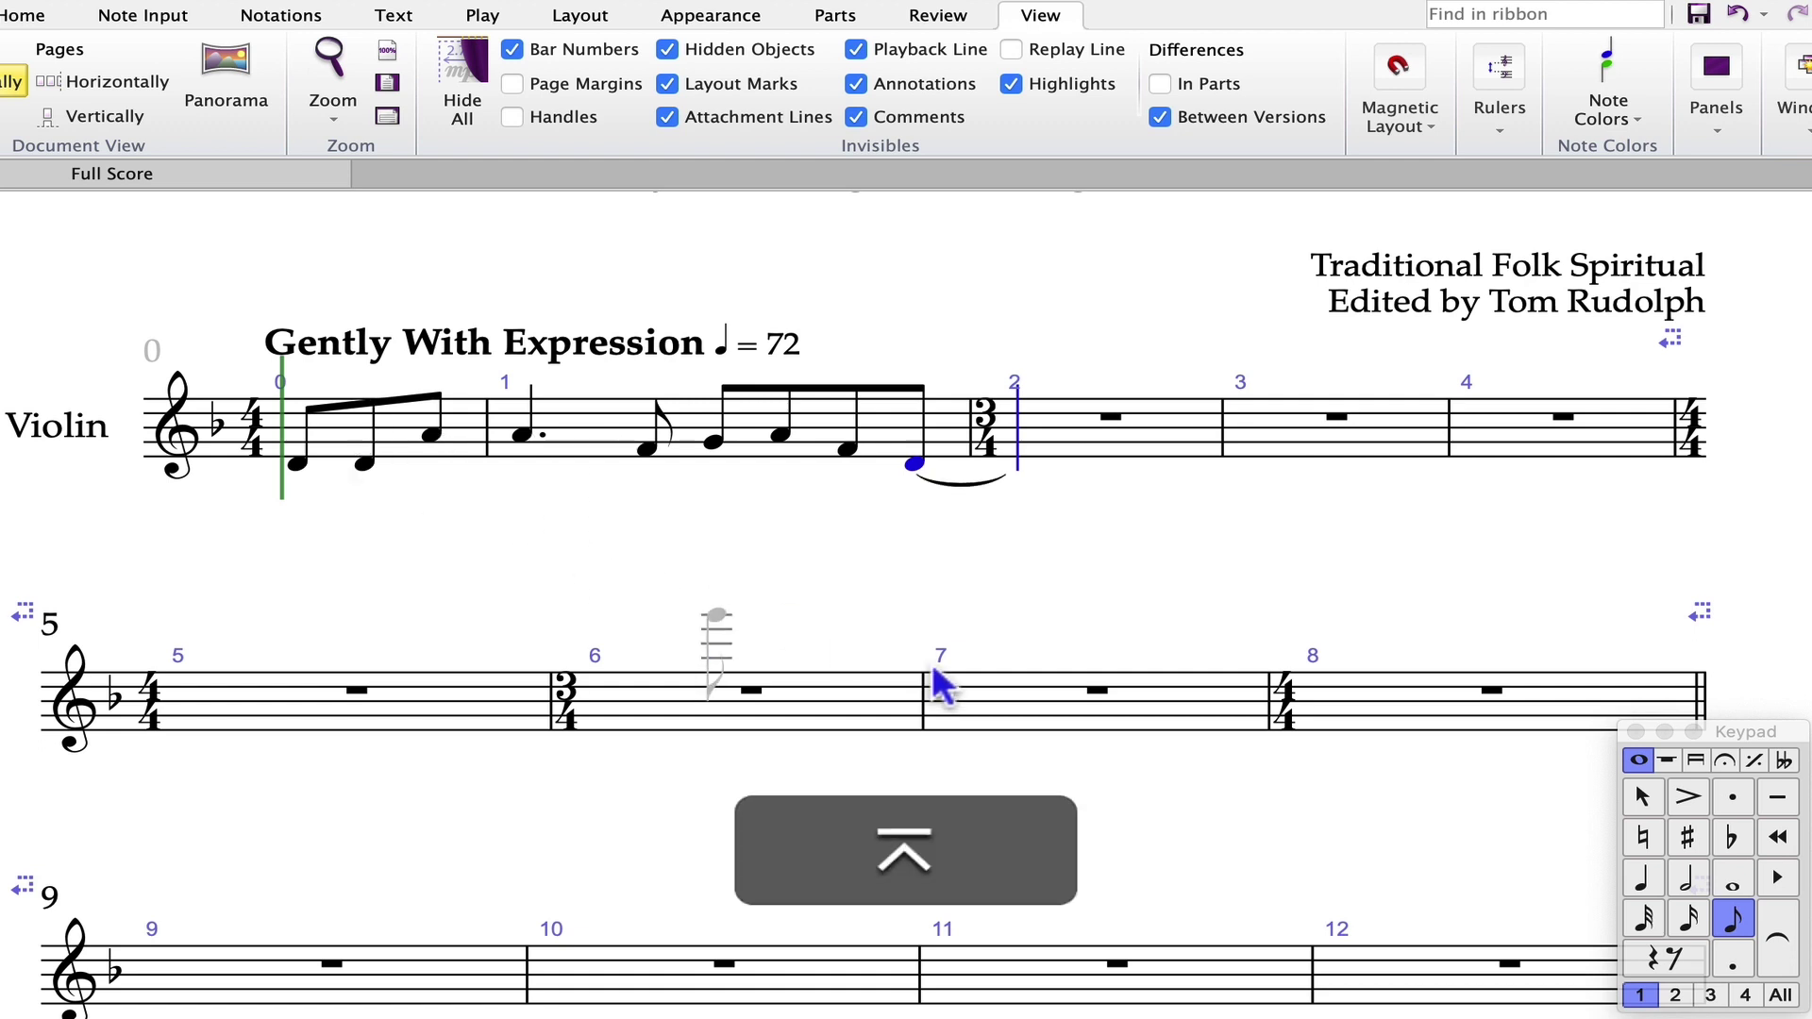
Keep the tie on D and fill bar 2 with a dotted-quarter D, eighth Ds and an A.
{"action": "left_click", "coordinate": [1780, 943]}
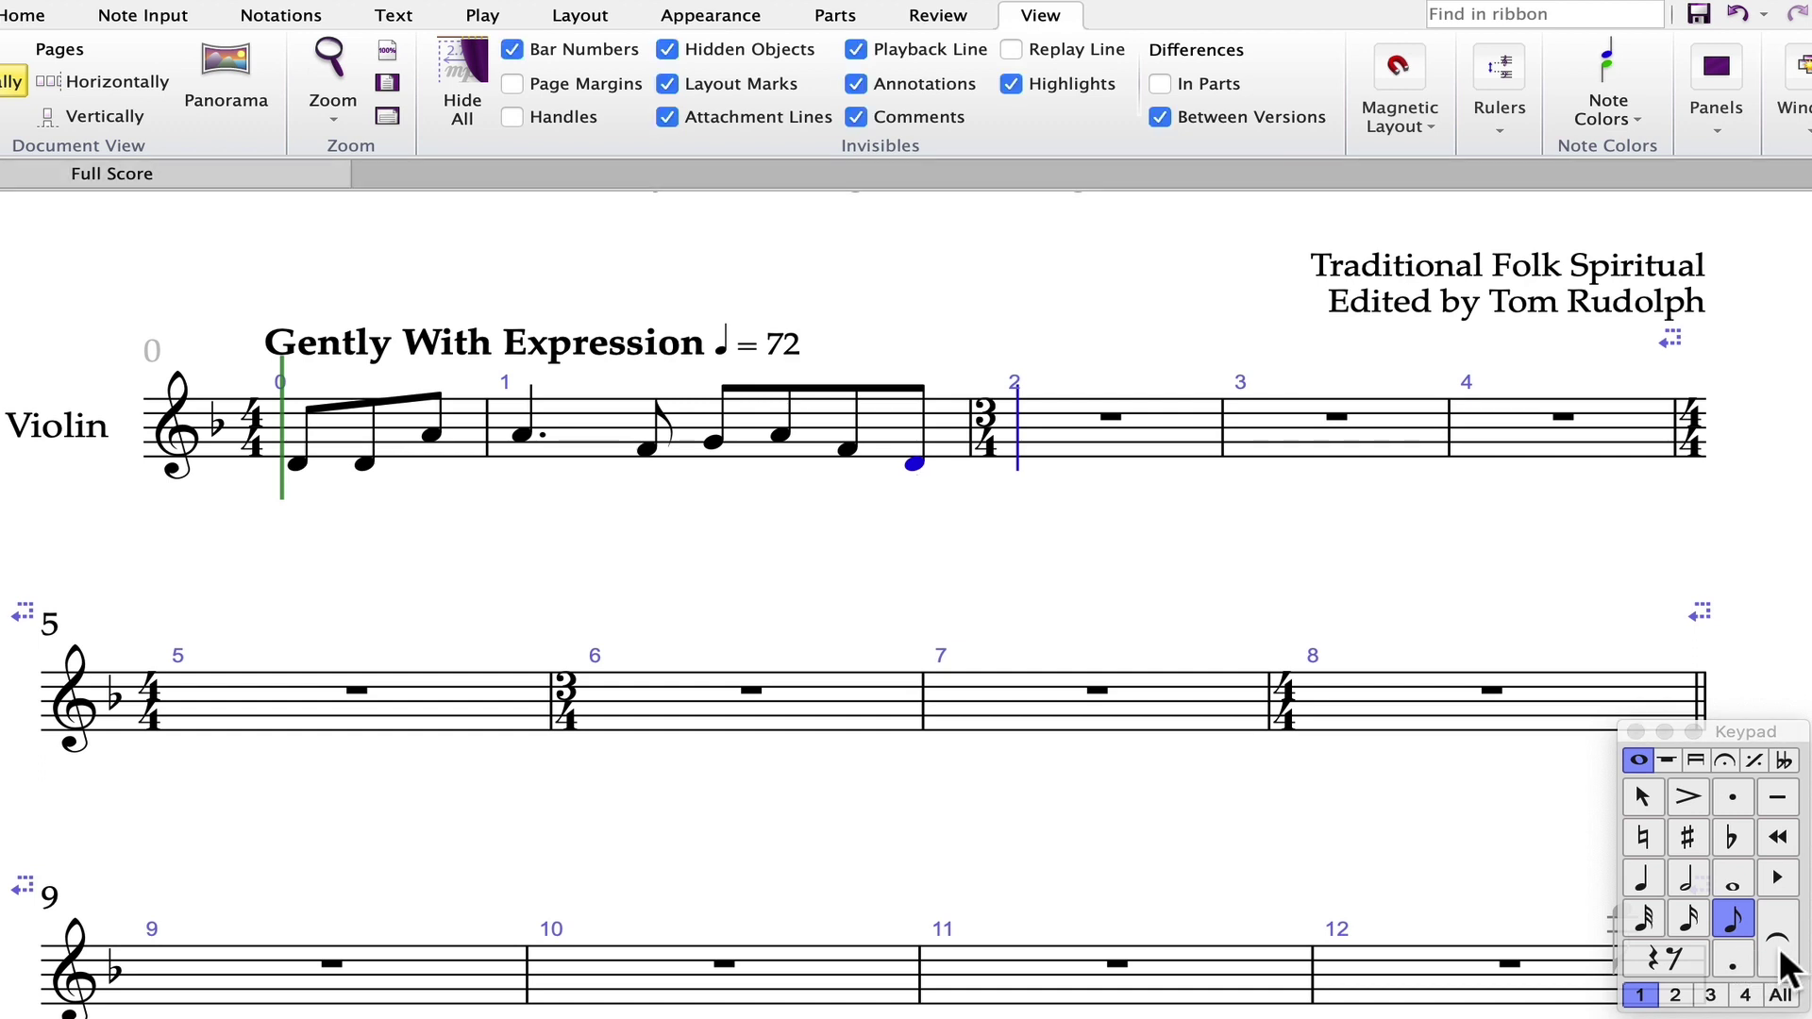
{"action": "left_click", "coordinate": [1779, 943]}
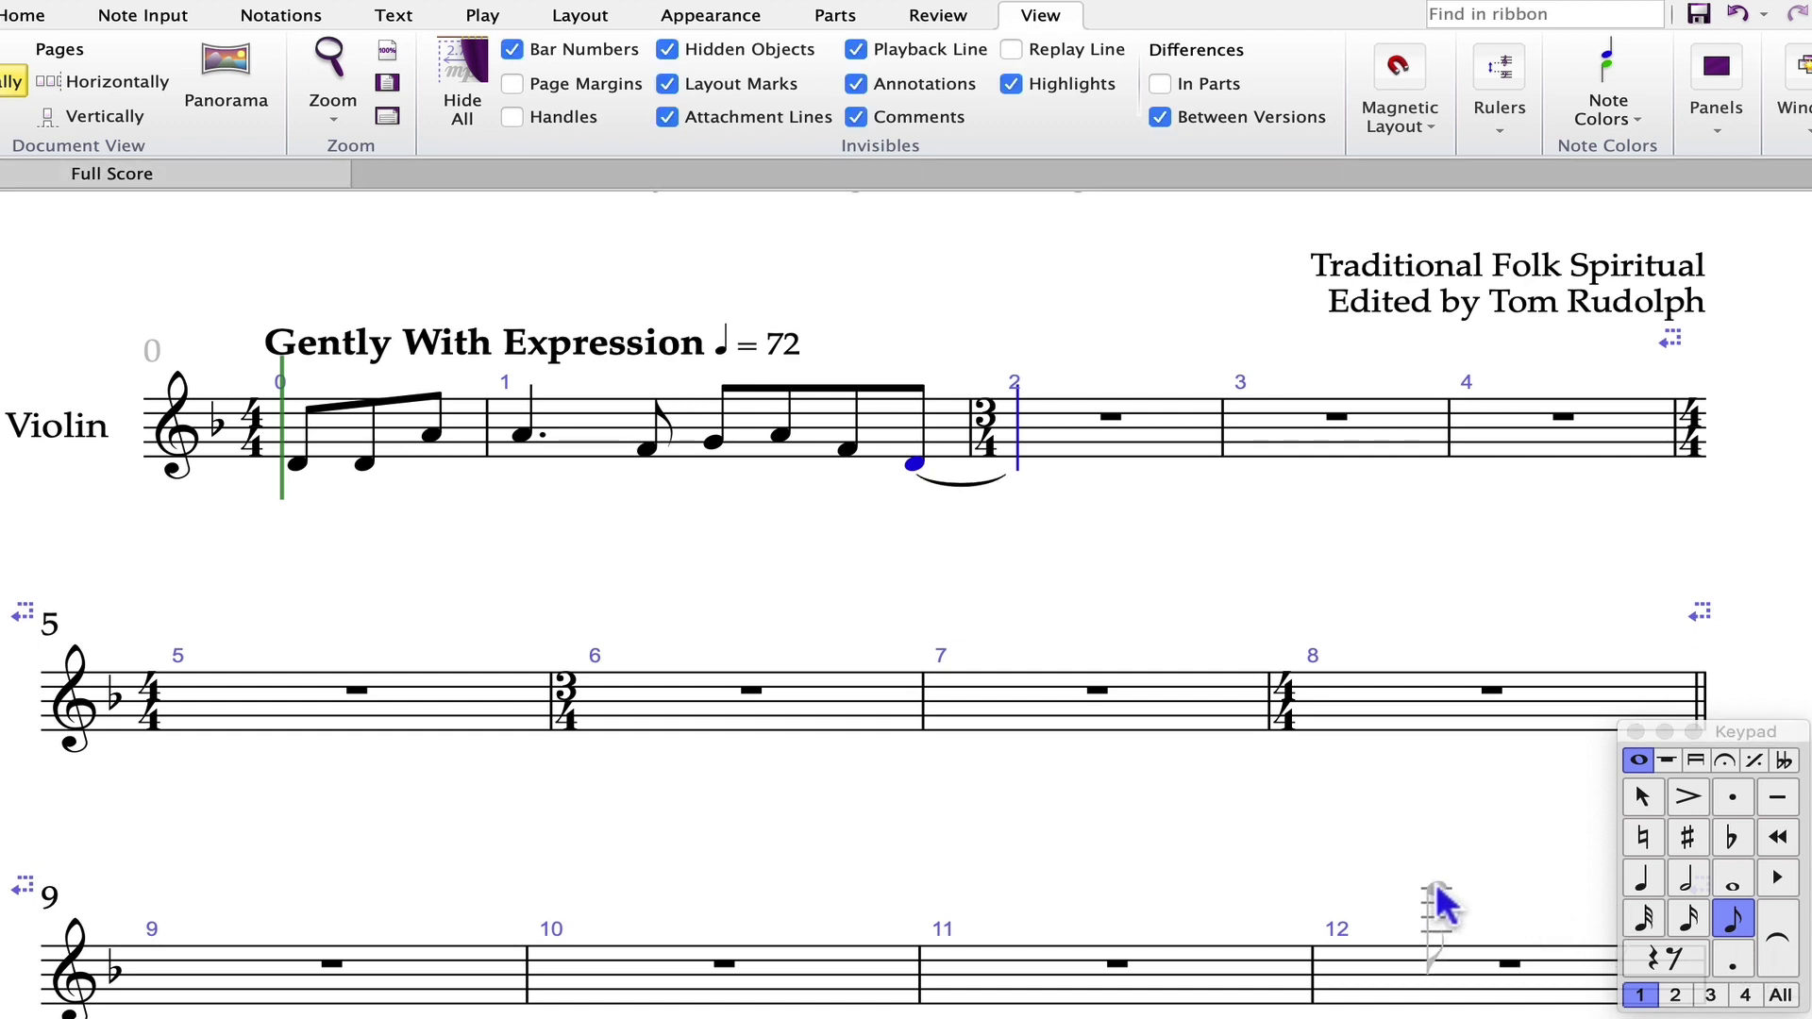
{"action": "key", "text": "4"}
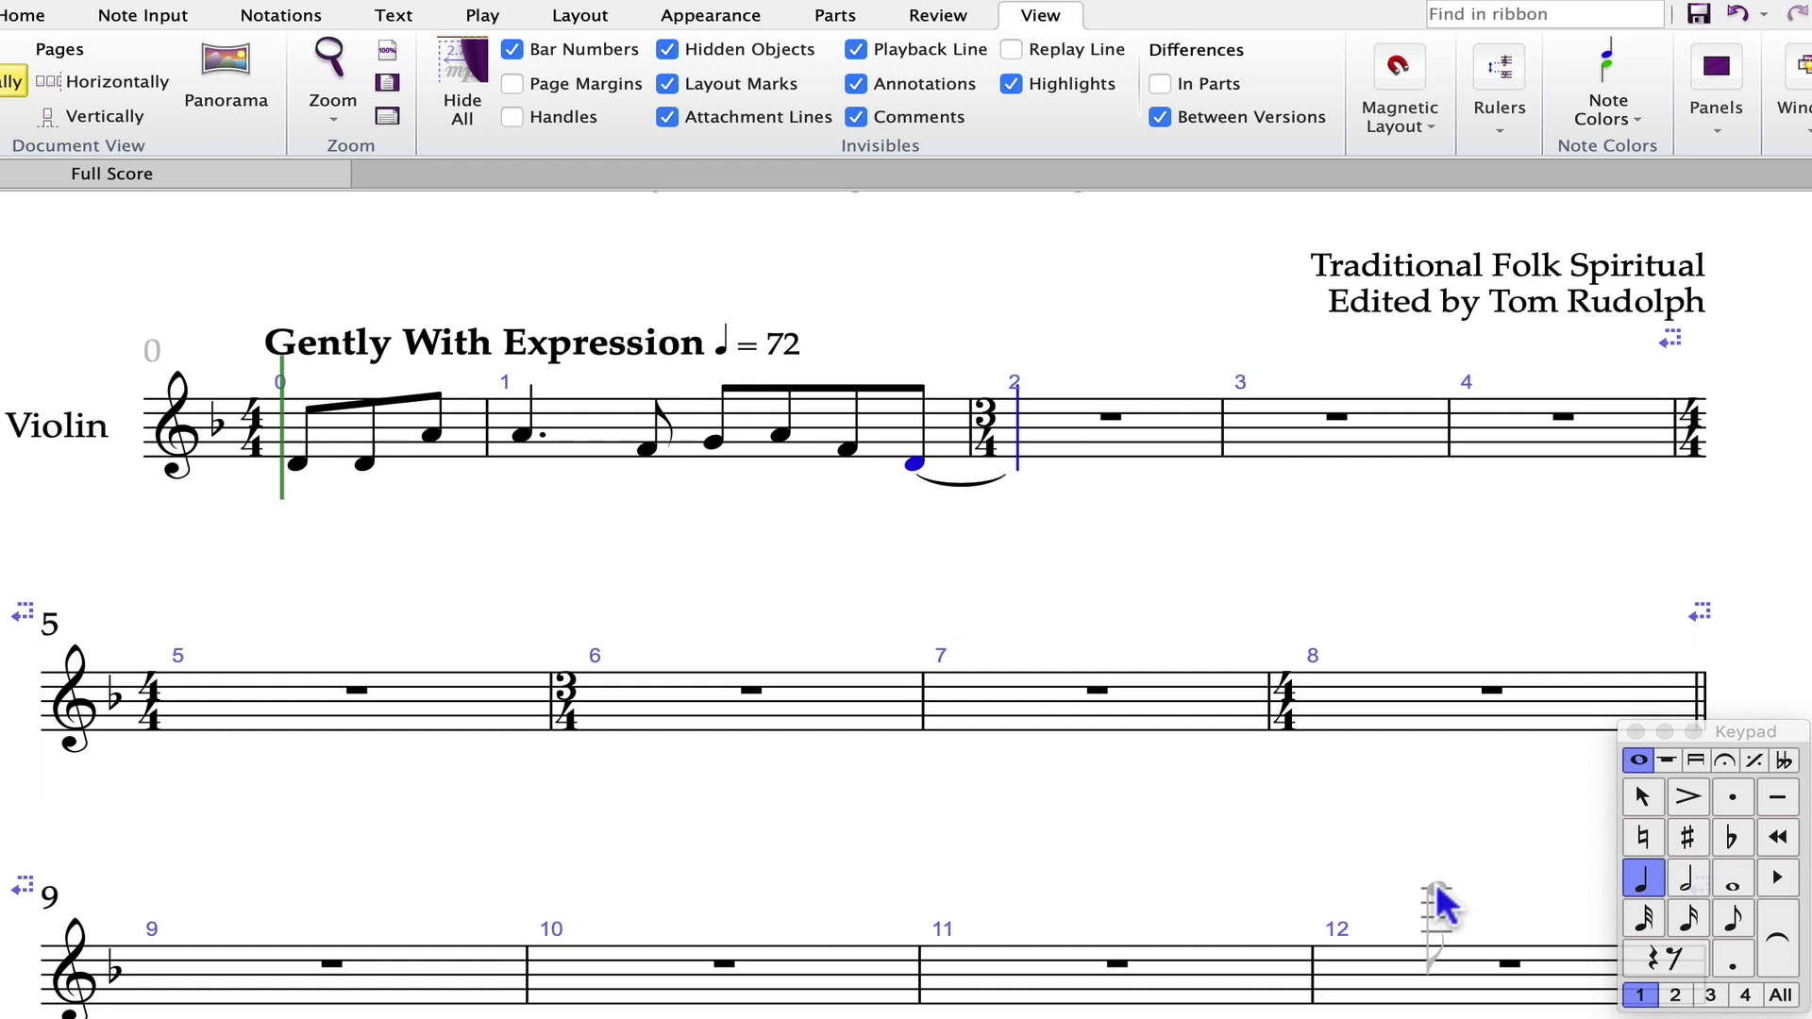
{"action": "key", "text": "period"}
{"action": "key", "text": "d"}
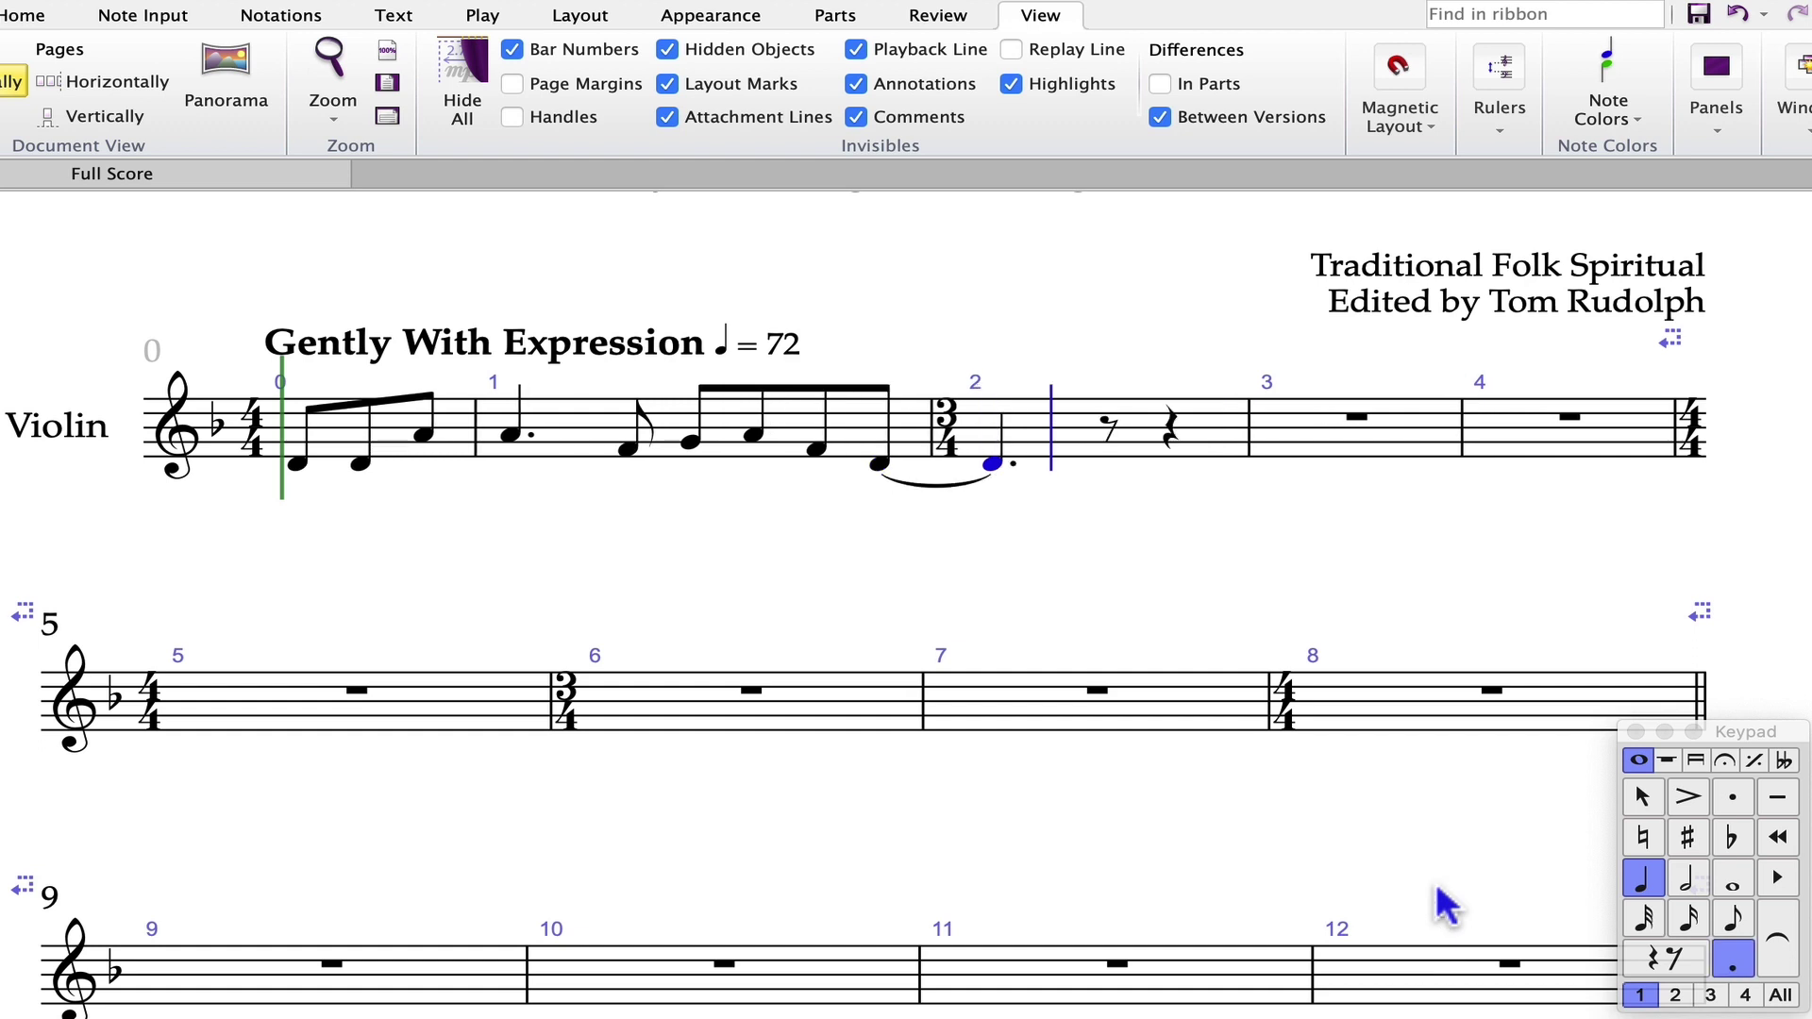
{"action": "key", "text": "3"}
{"action": "key", "text": "d"}
{"action": "key", "text": "d"}
{"action": "key", "text": "a"}
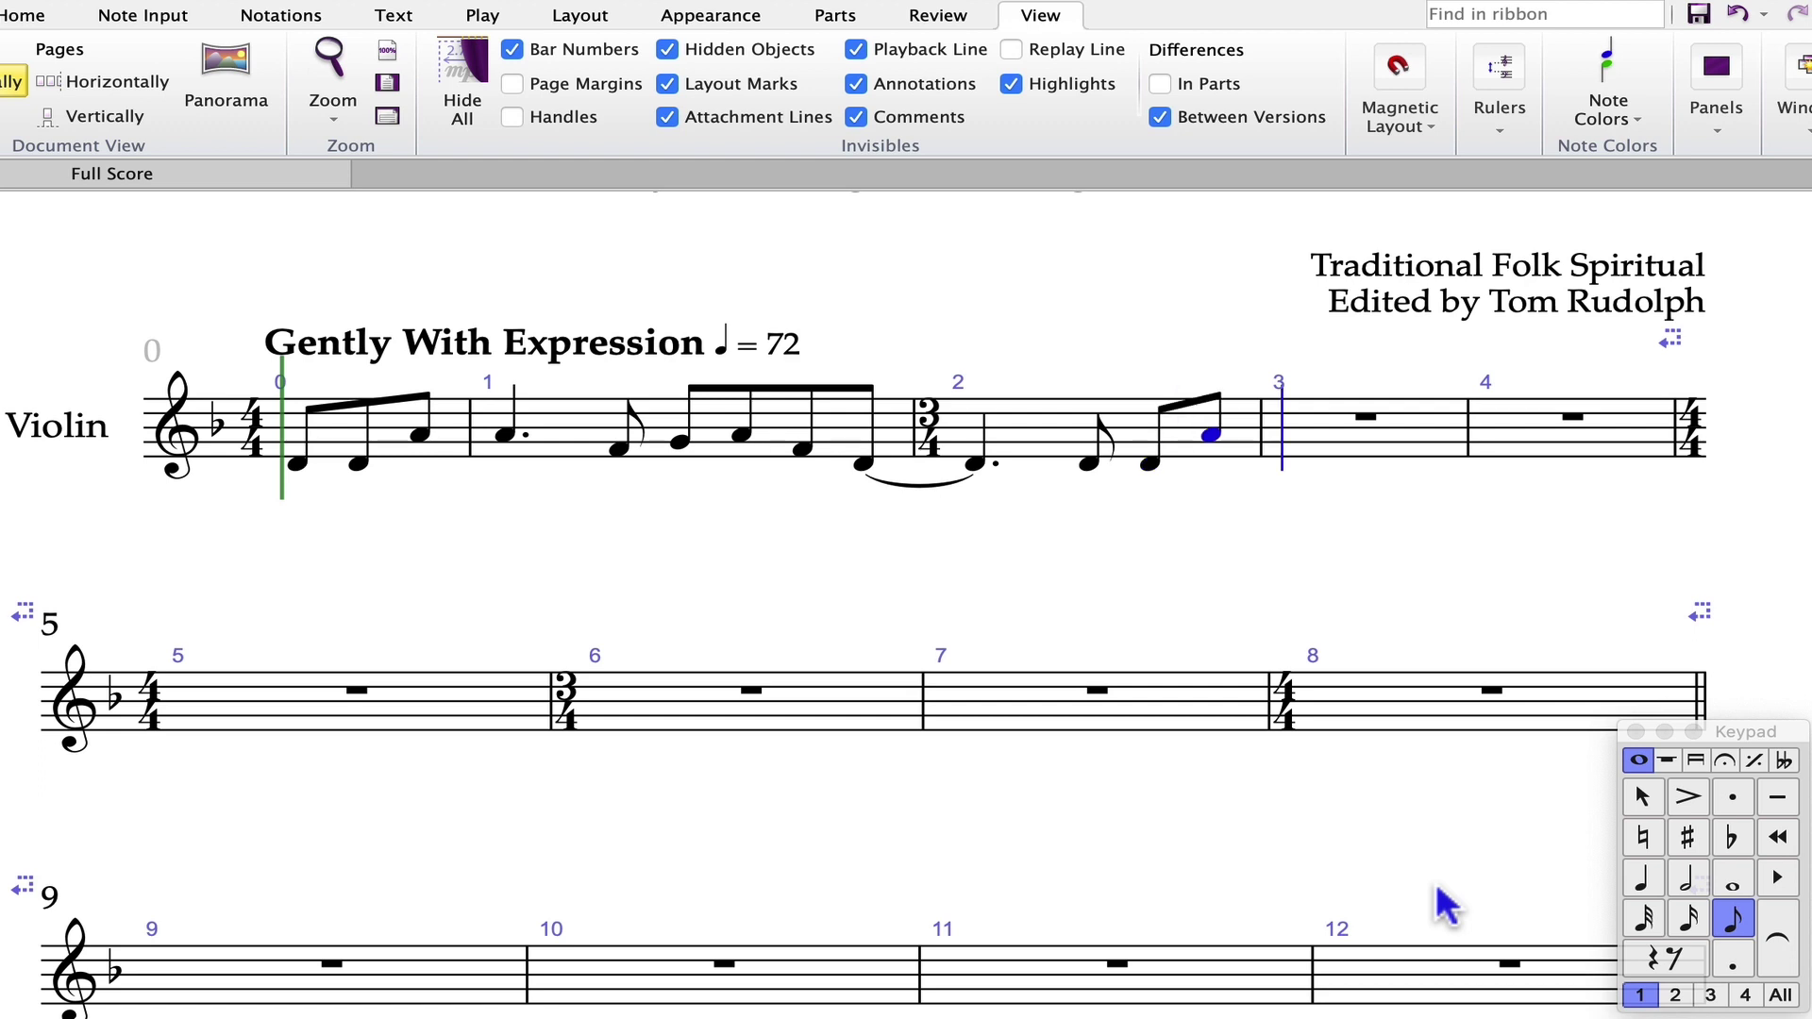
Enter bar 3 as a dotted-quarter G followed by eighths D, F and A.
{"action": "key", "text": "4"}
{"action": "key", "text": "period"}
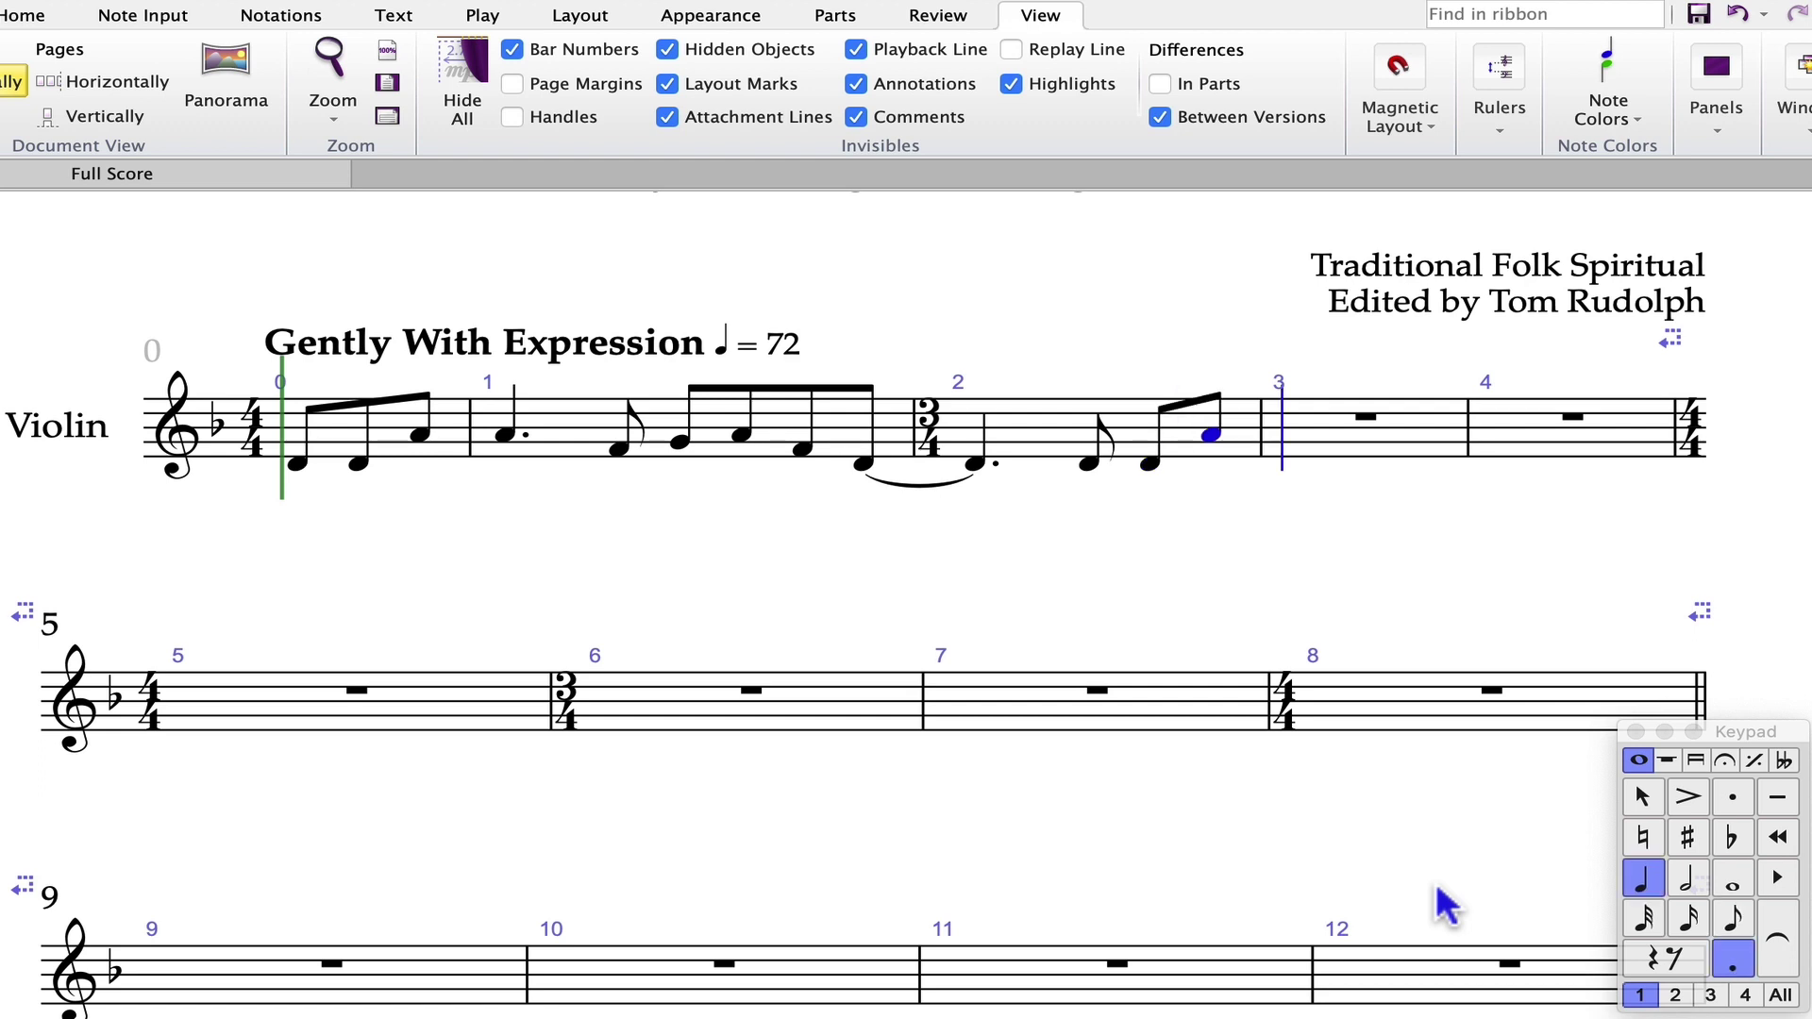
{"action": "key", "text": "g"}
{"action": "key", "text": "3"}
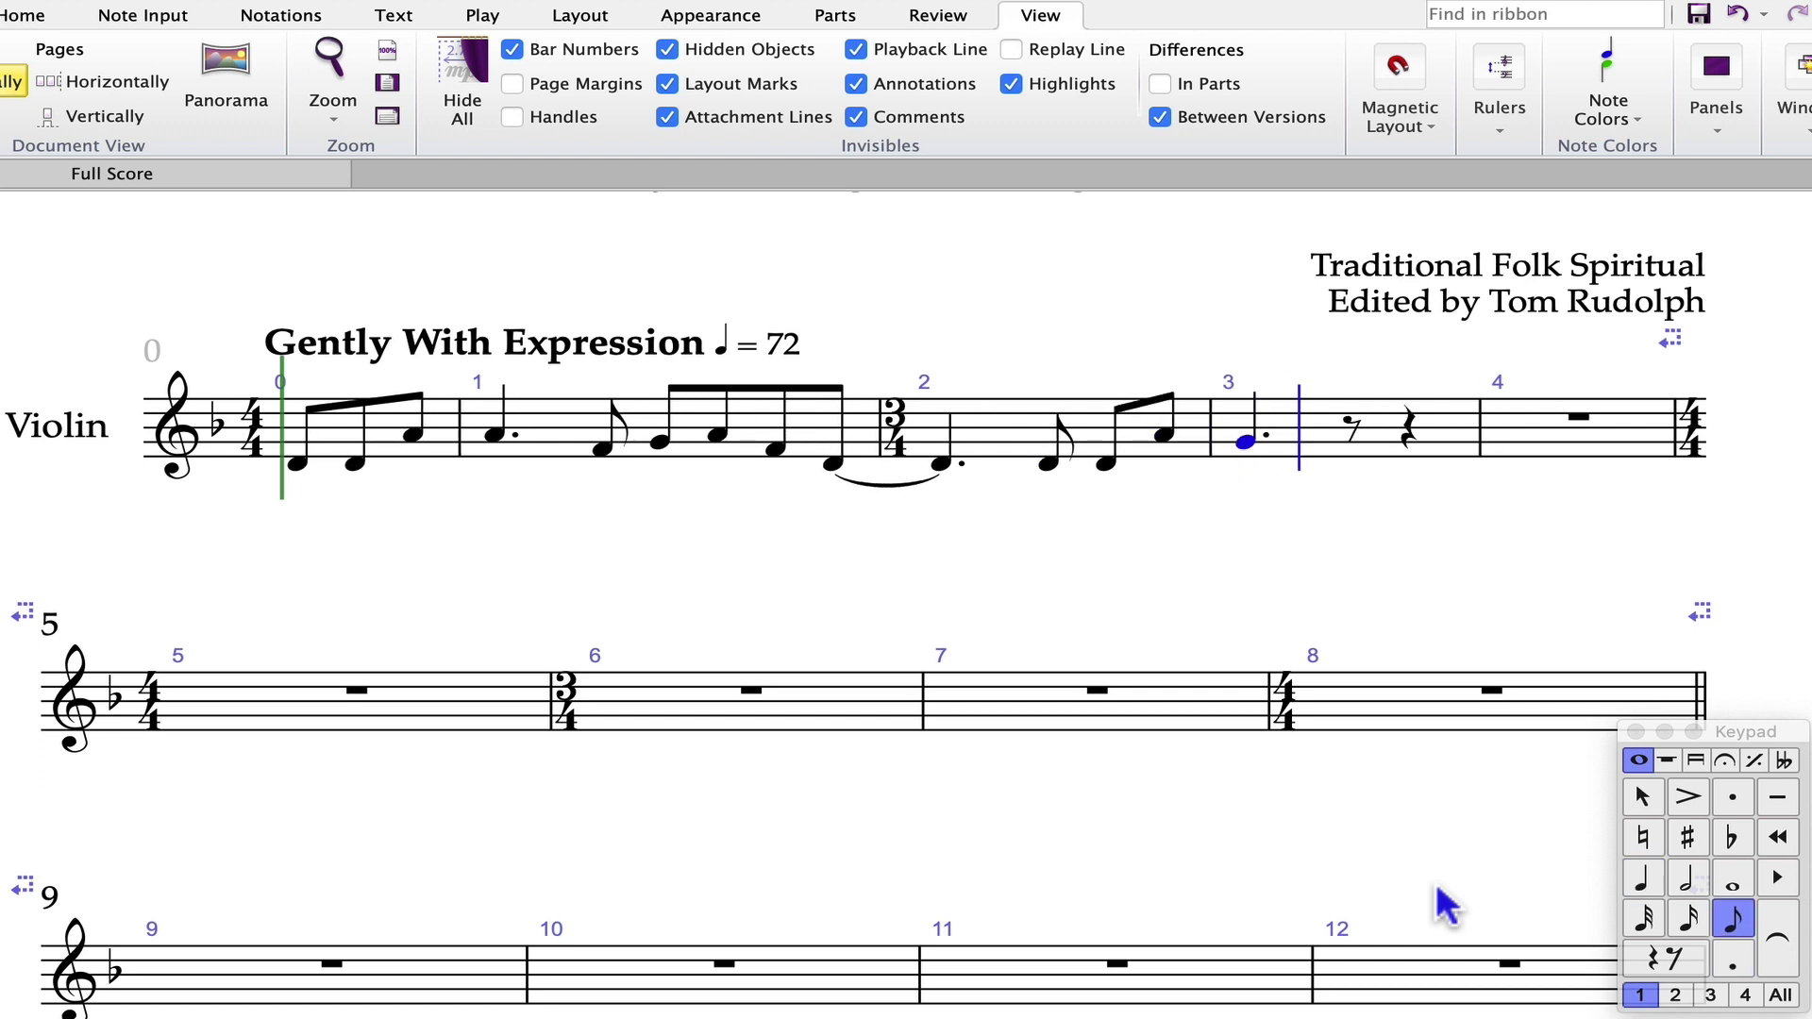
{"action": "key", "text": "d"}
{"action": "key", "text": "f"}
{"action": "key", "text": "a"}
Enter bar 4 as a dotted-quarter A with eighths D and A, then leave note input.
{"action": "key", "text": "4"}
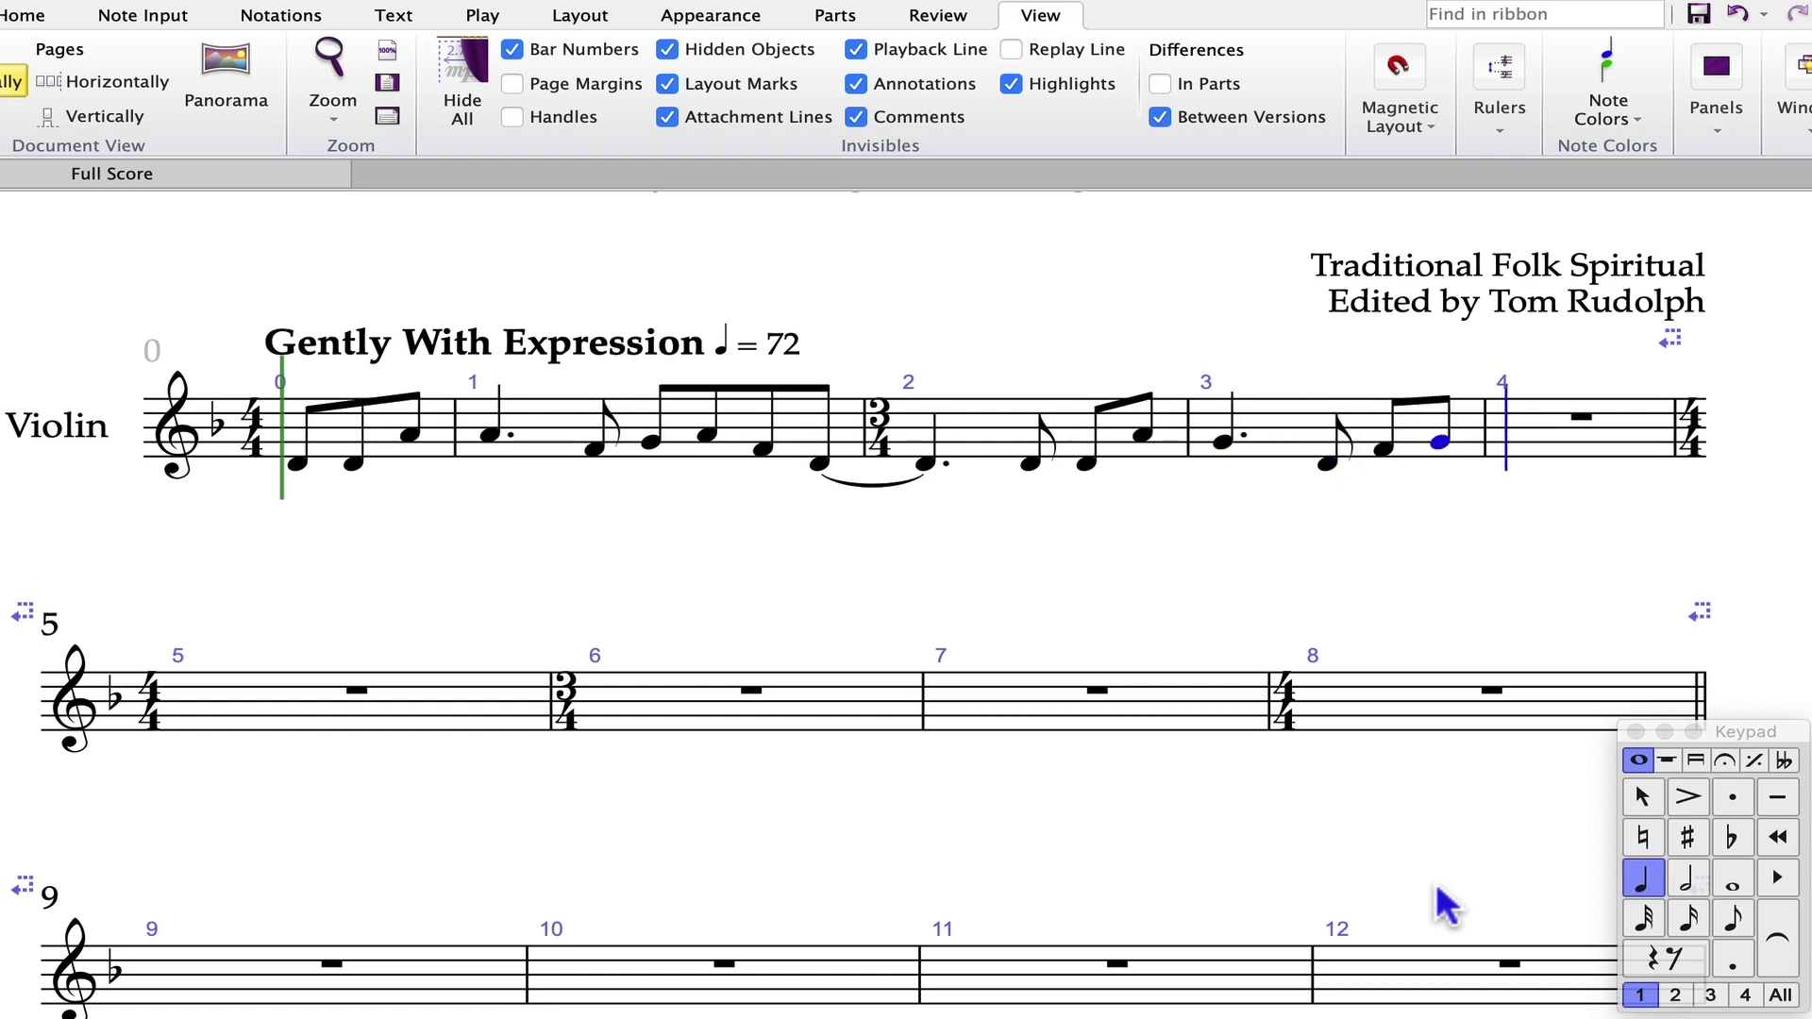
{"action": "key", "text": "period"}
{"action": "key", "text": "a"}
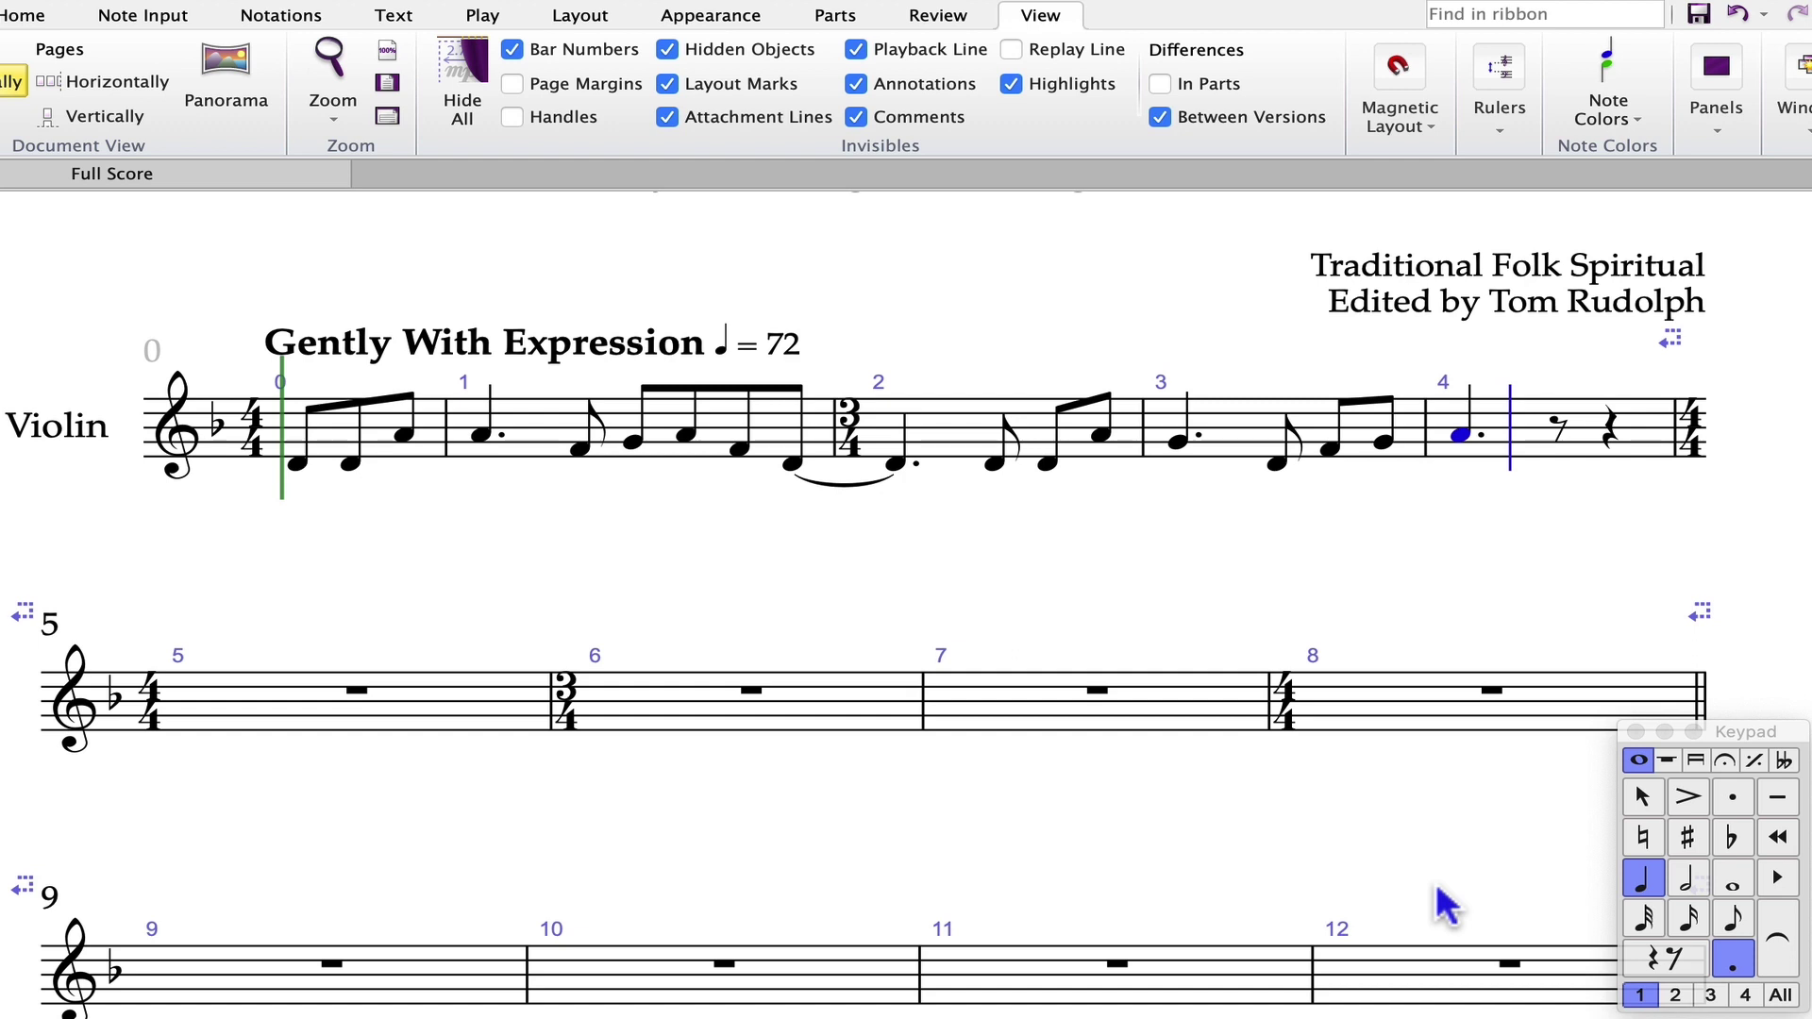
{"action": "key", "text": "3"}
{"action": "key", "text": "d"}
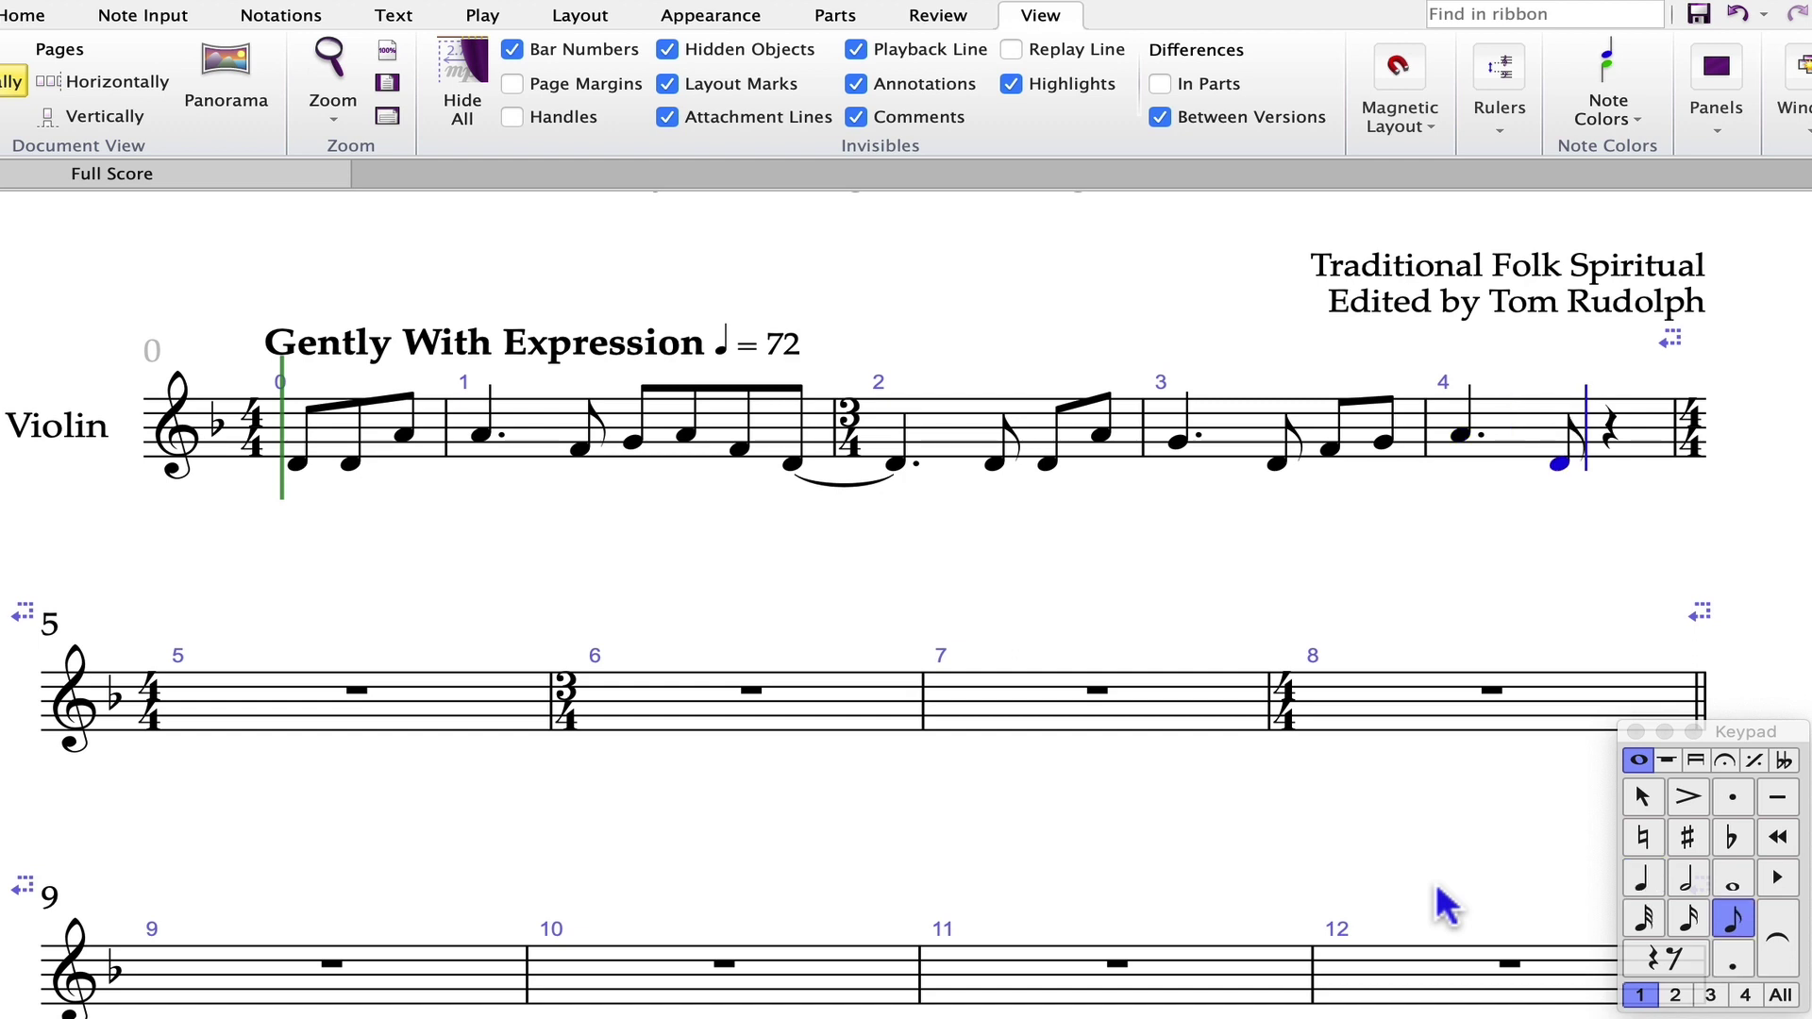
{"action": "key", "text": "a"}
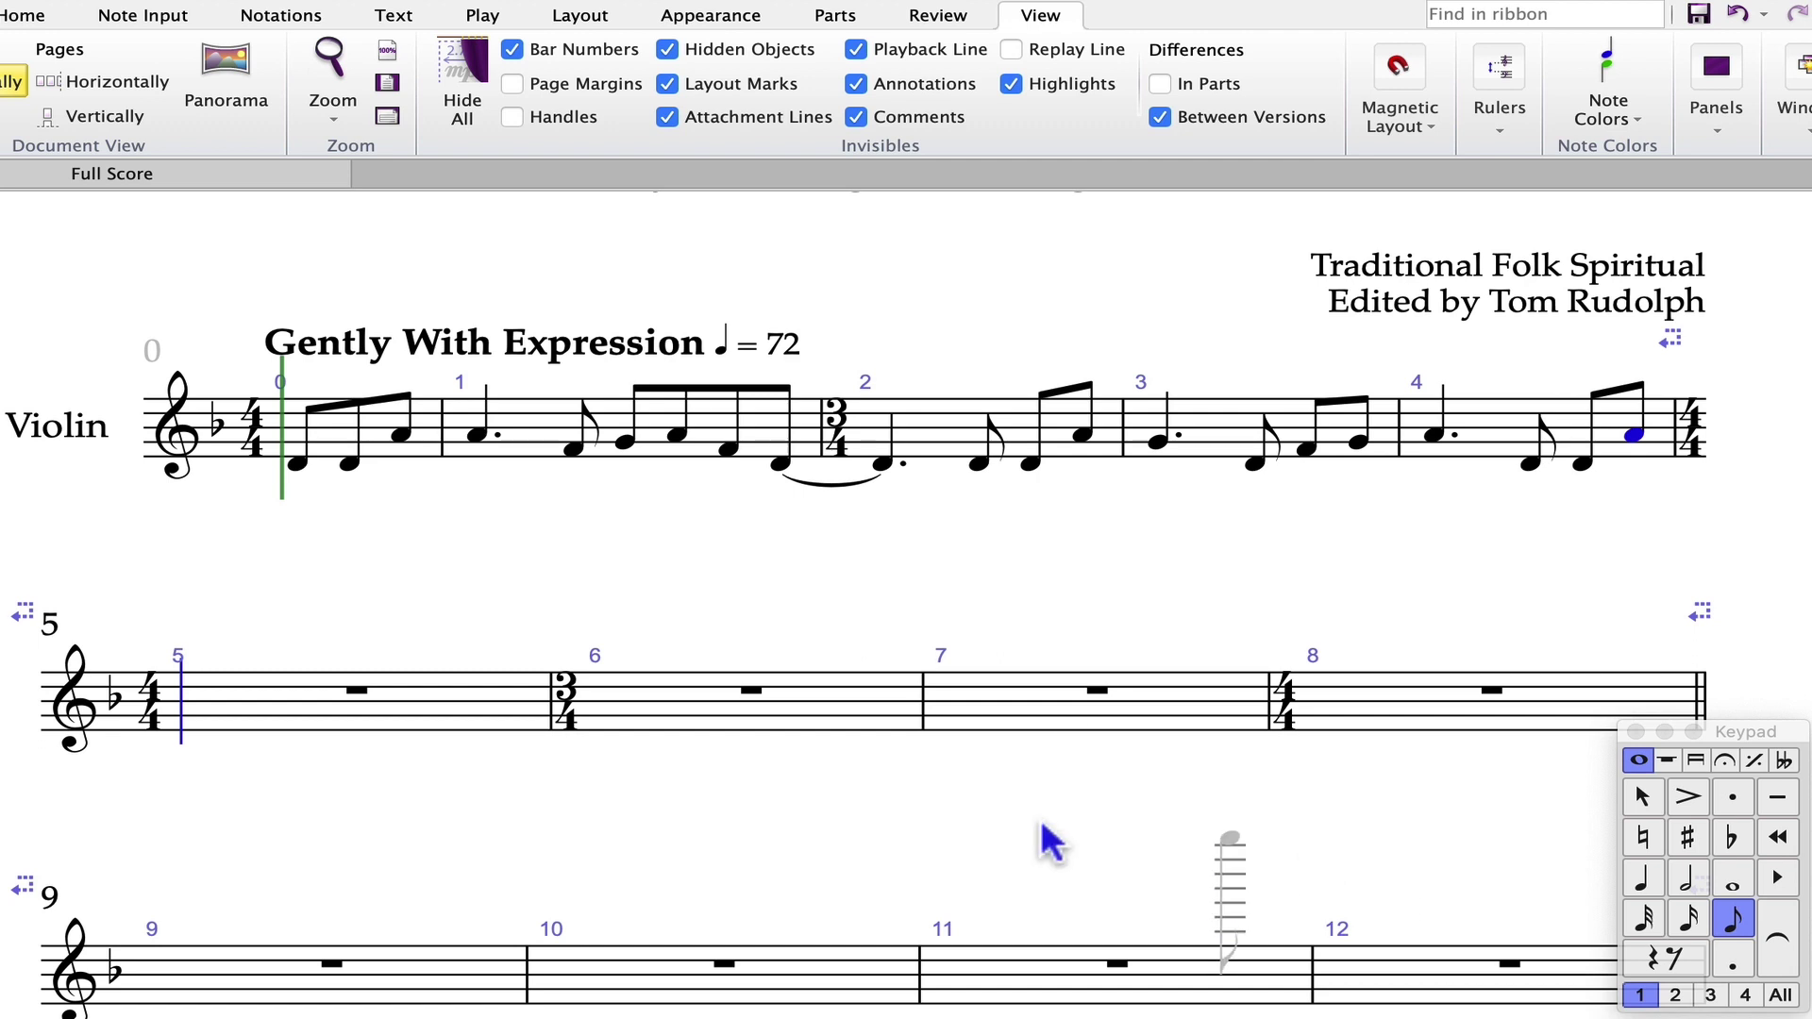
{"action": "key", "text": "super+z"}
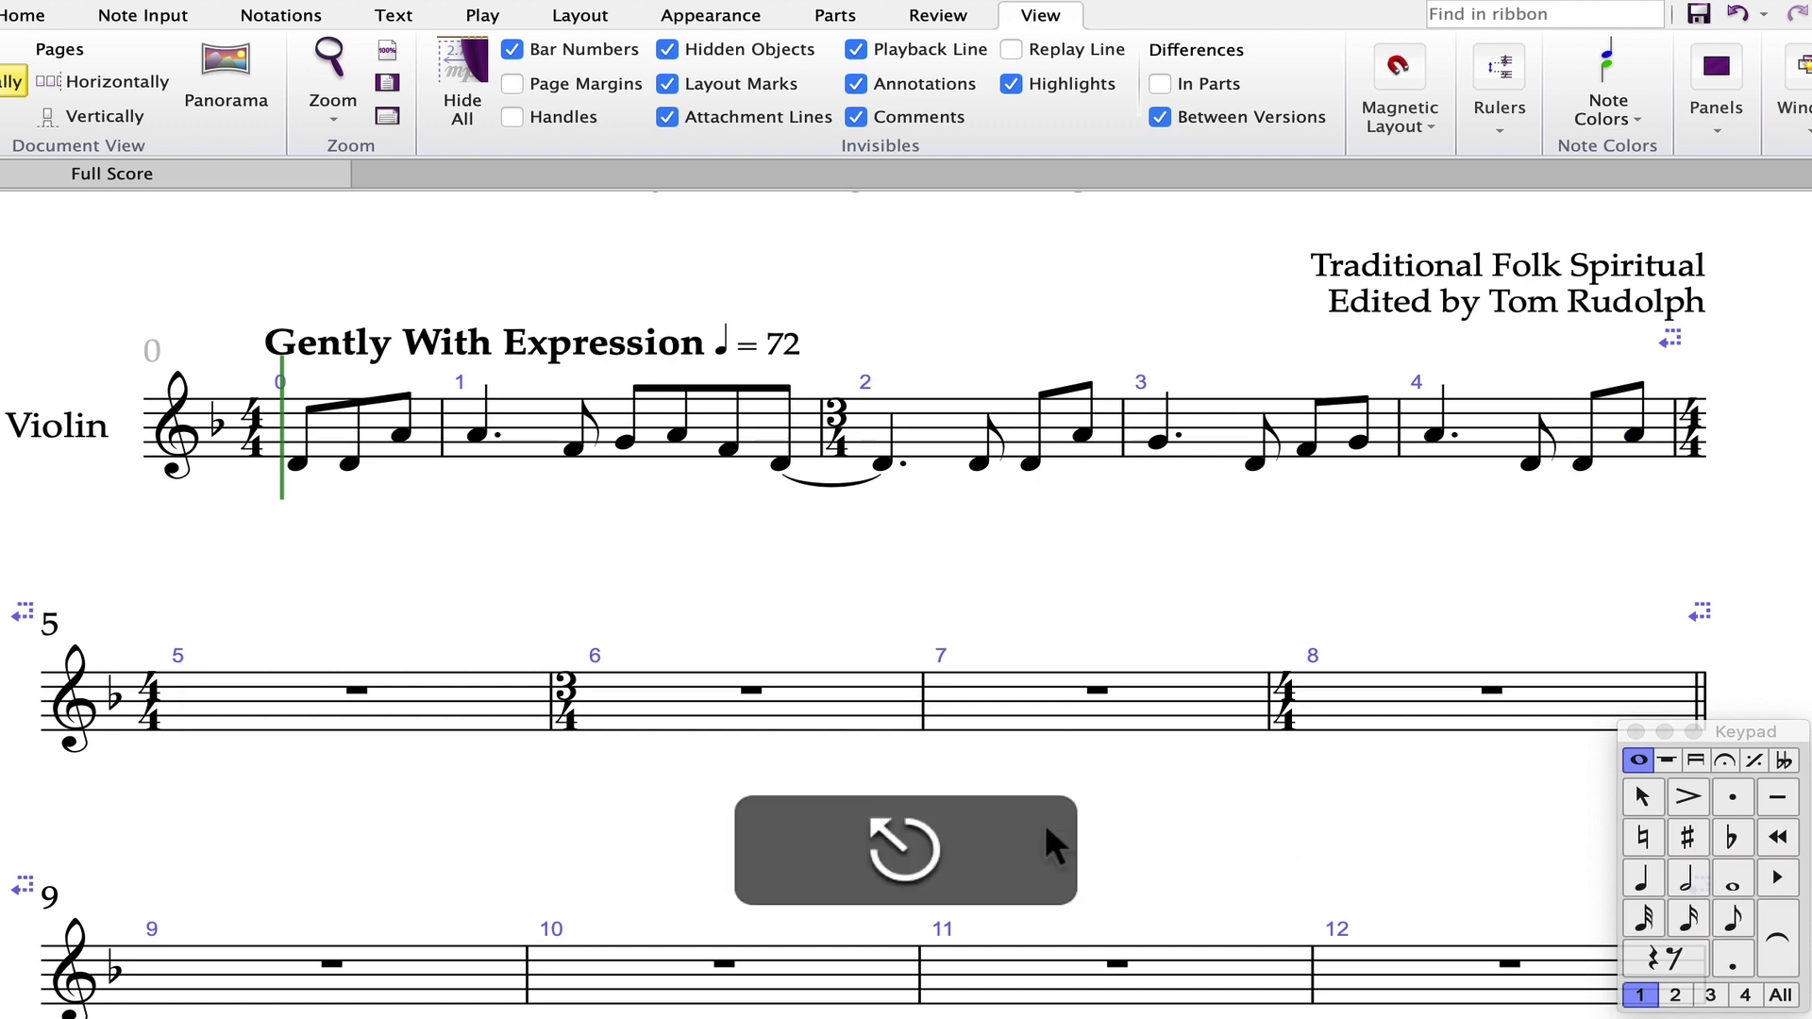
Copy bars 1–2, including the tied D, into bars 5–6.
{"action": "left_click", "coordinate": [470, 434]}
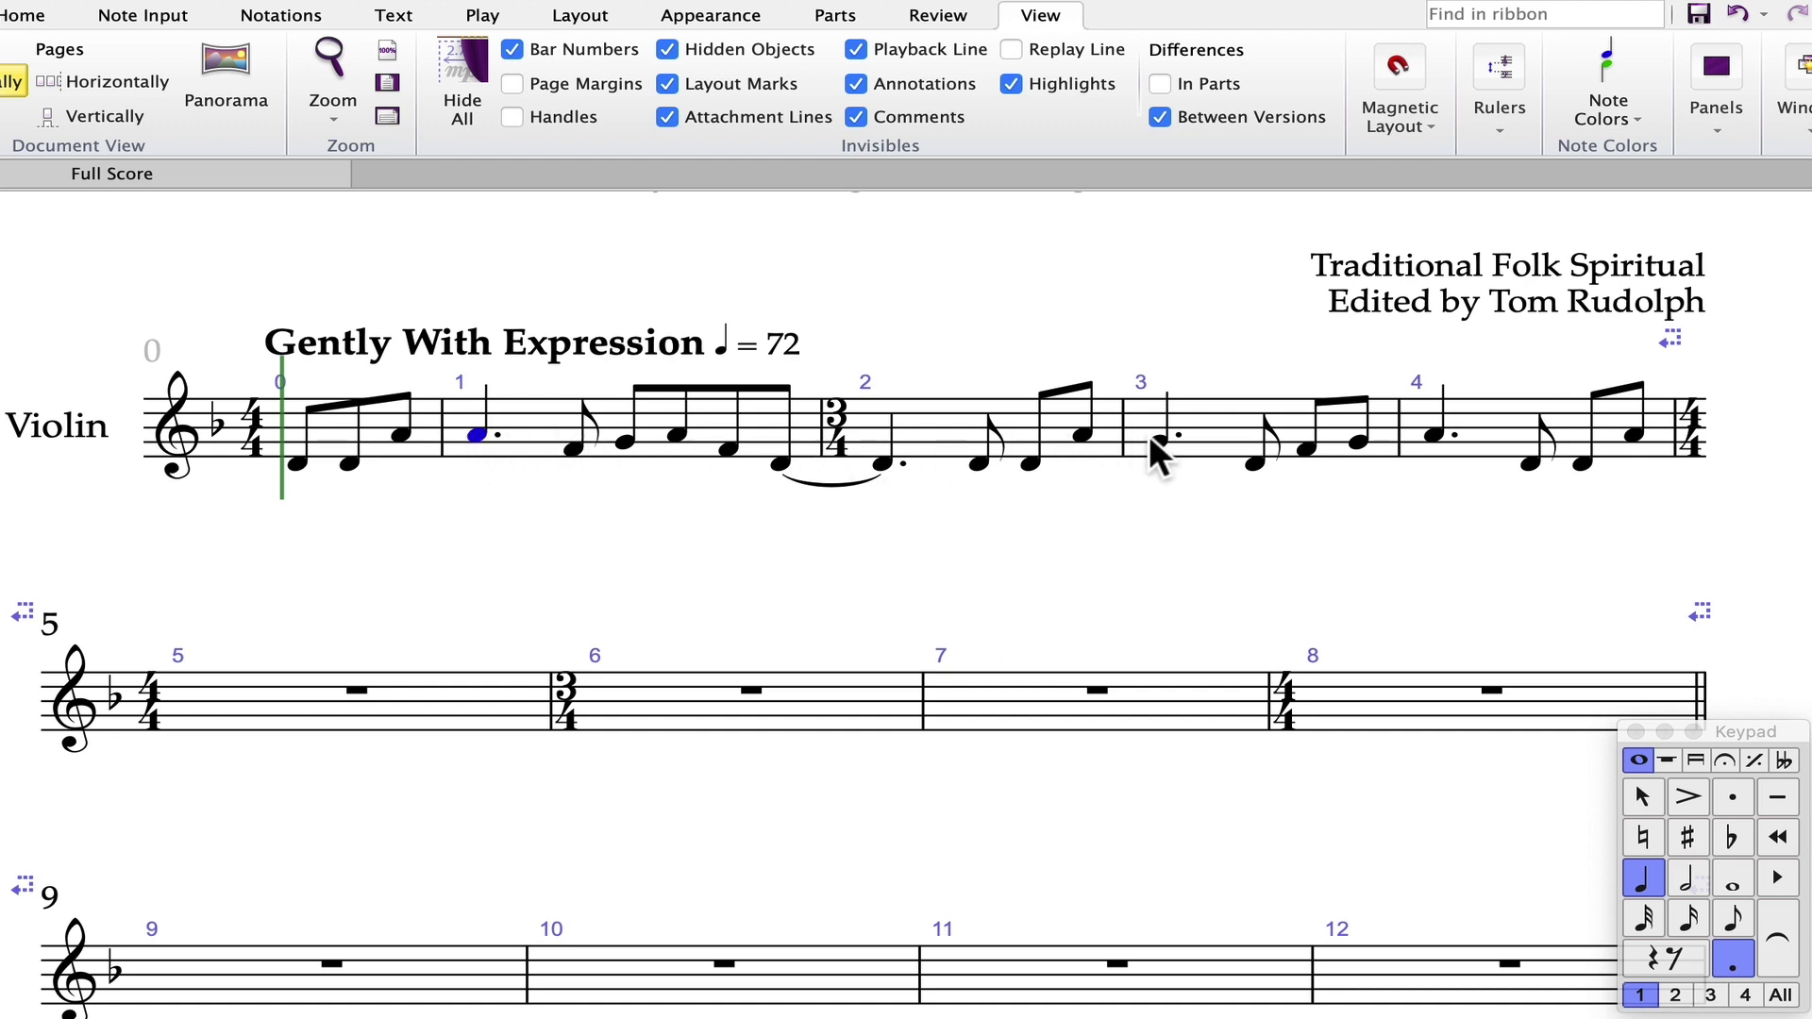
{"action": "left_click", "coordinate": [1089, 429], "text": "shift"}
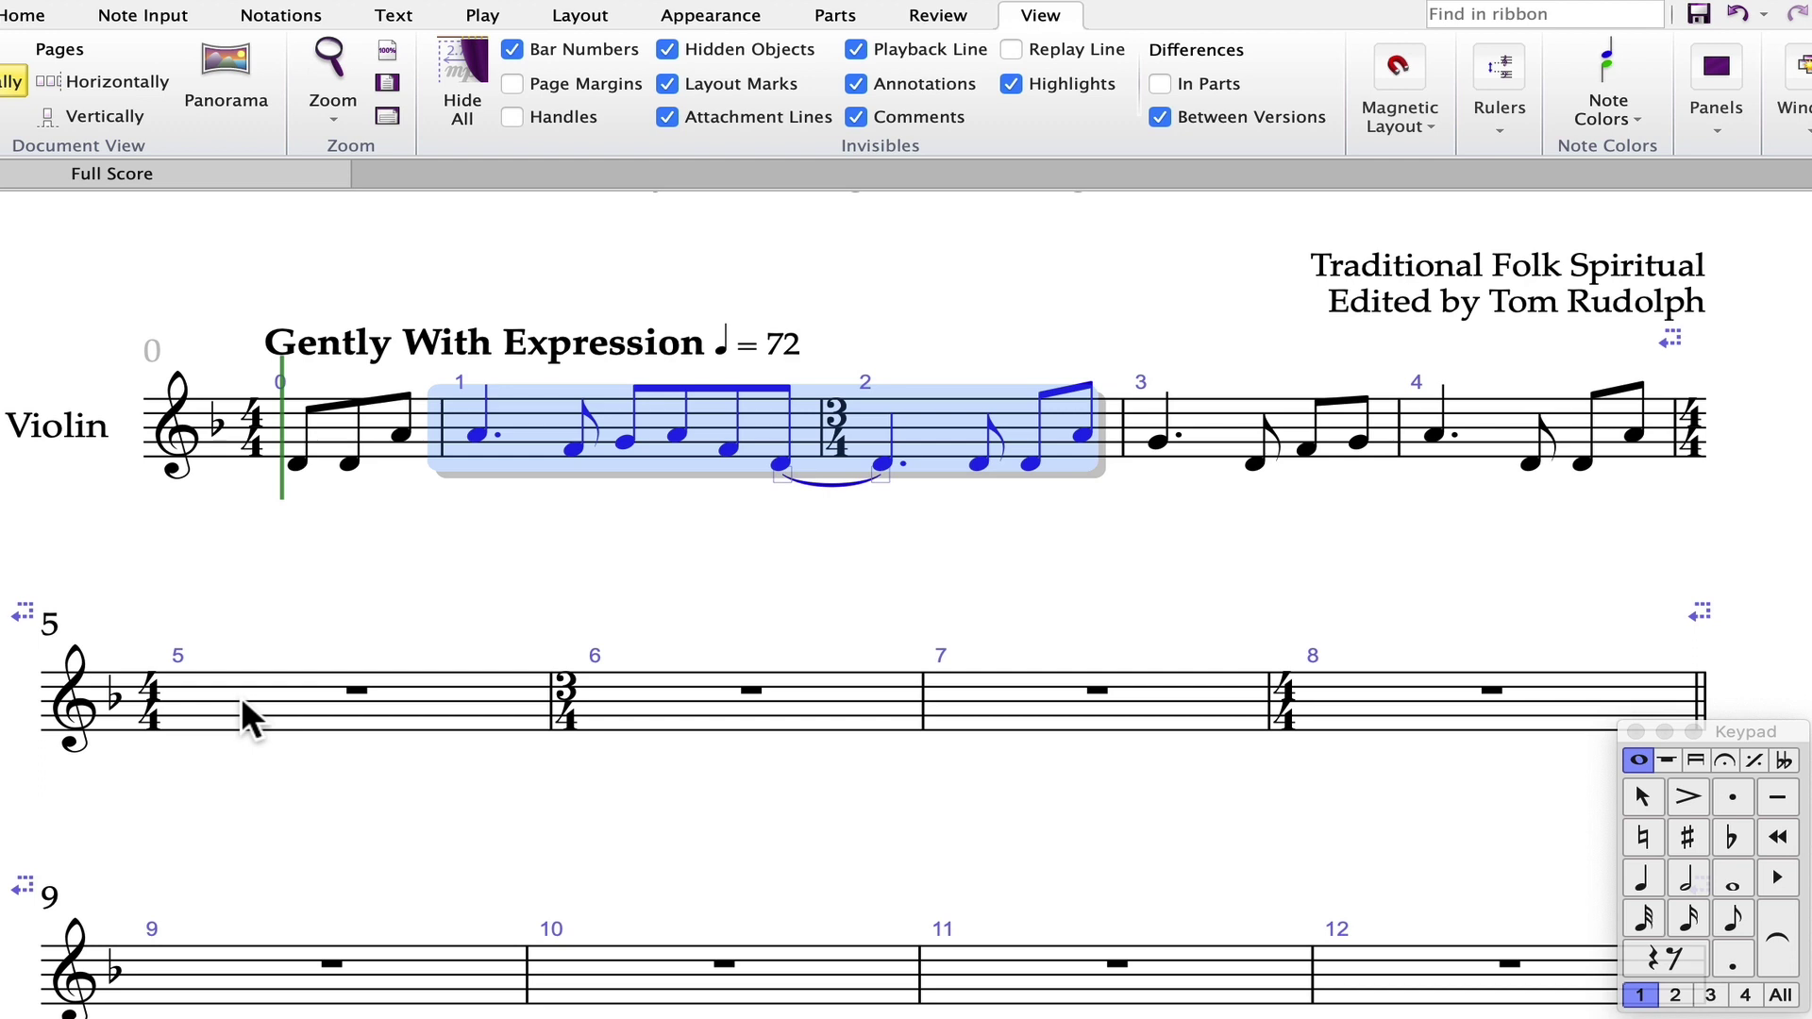
{"action": "left_click", "coordinate": [183, 706], "text": "alt"}
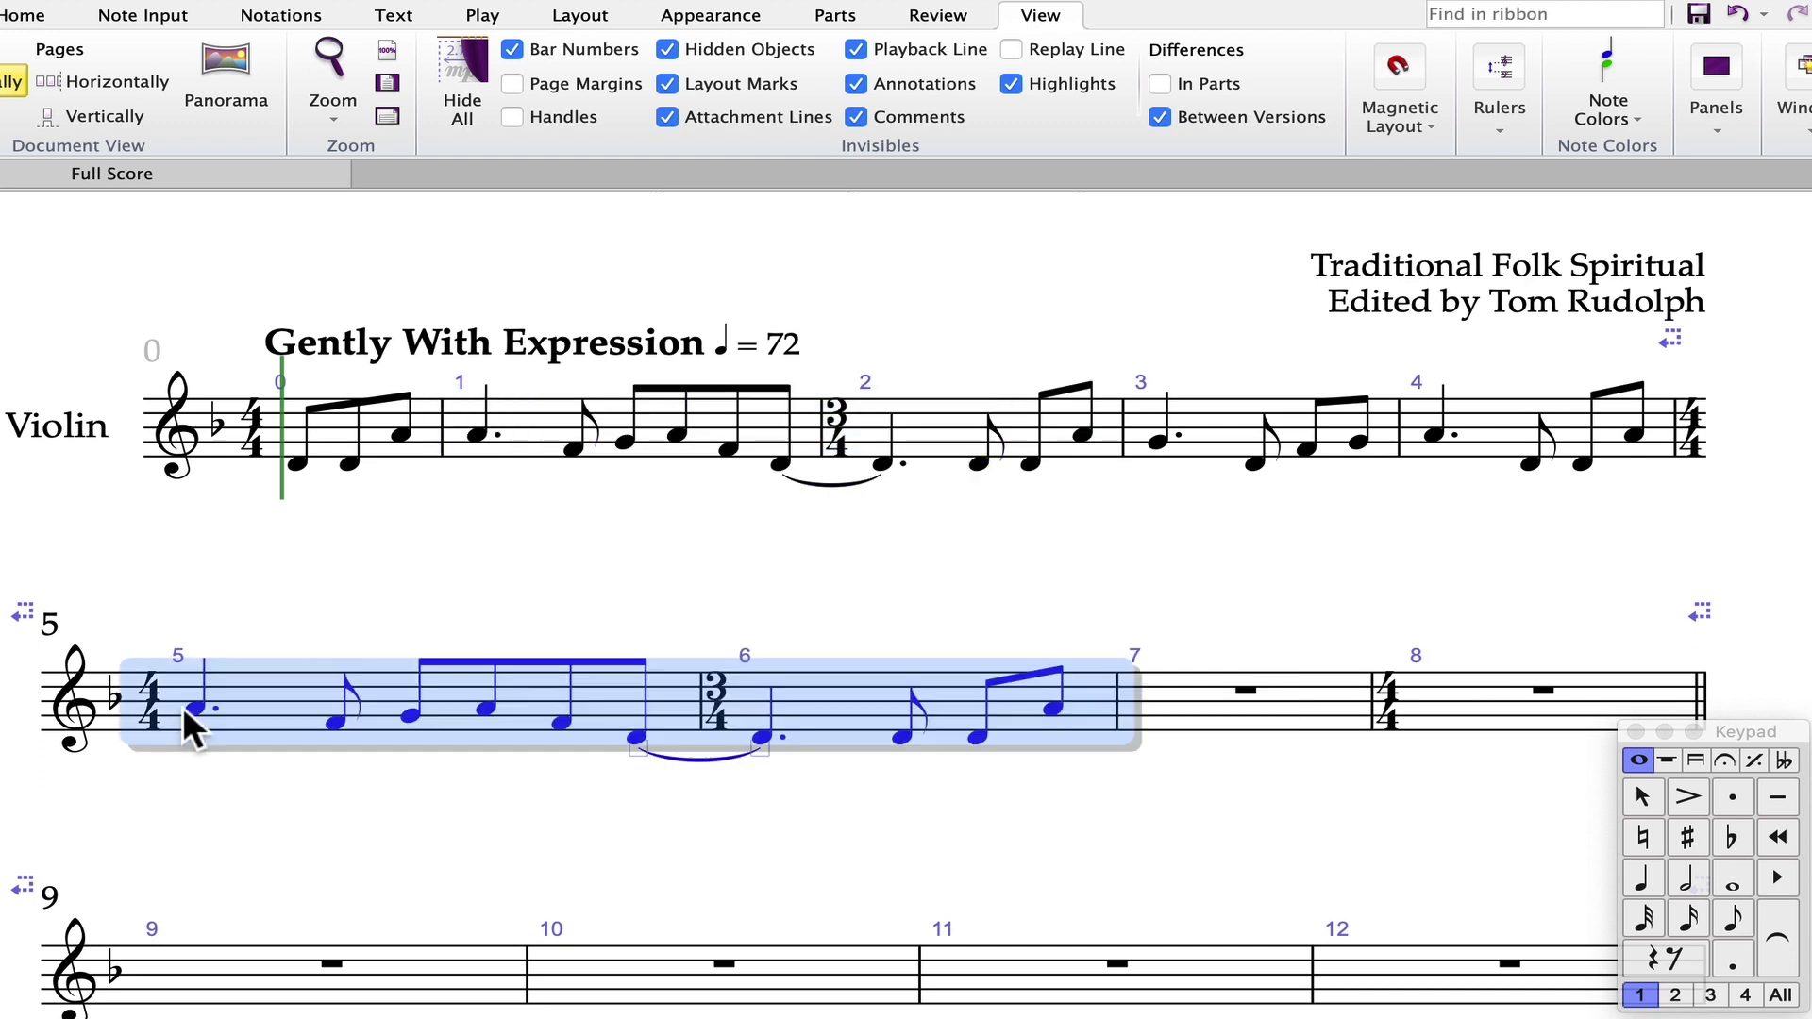
{"action": "key", "text": "Escape"}
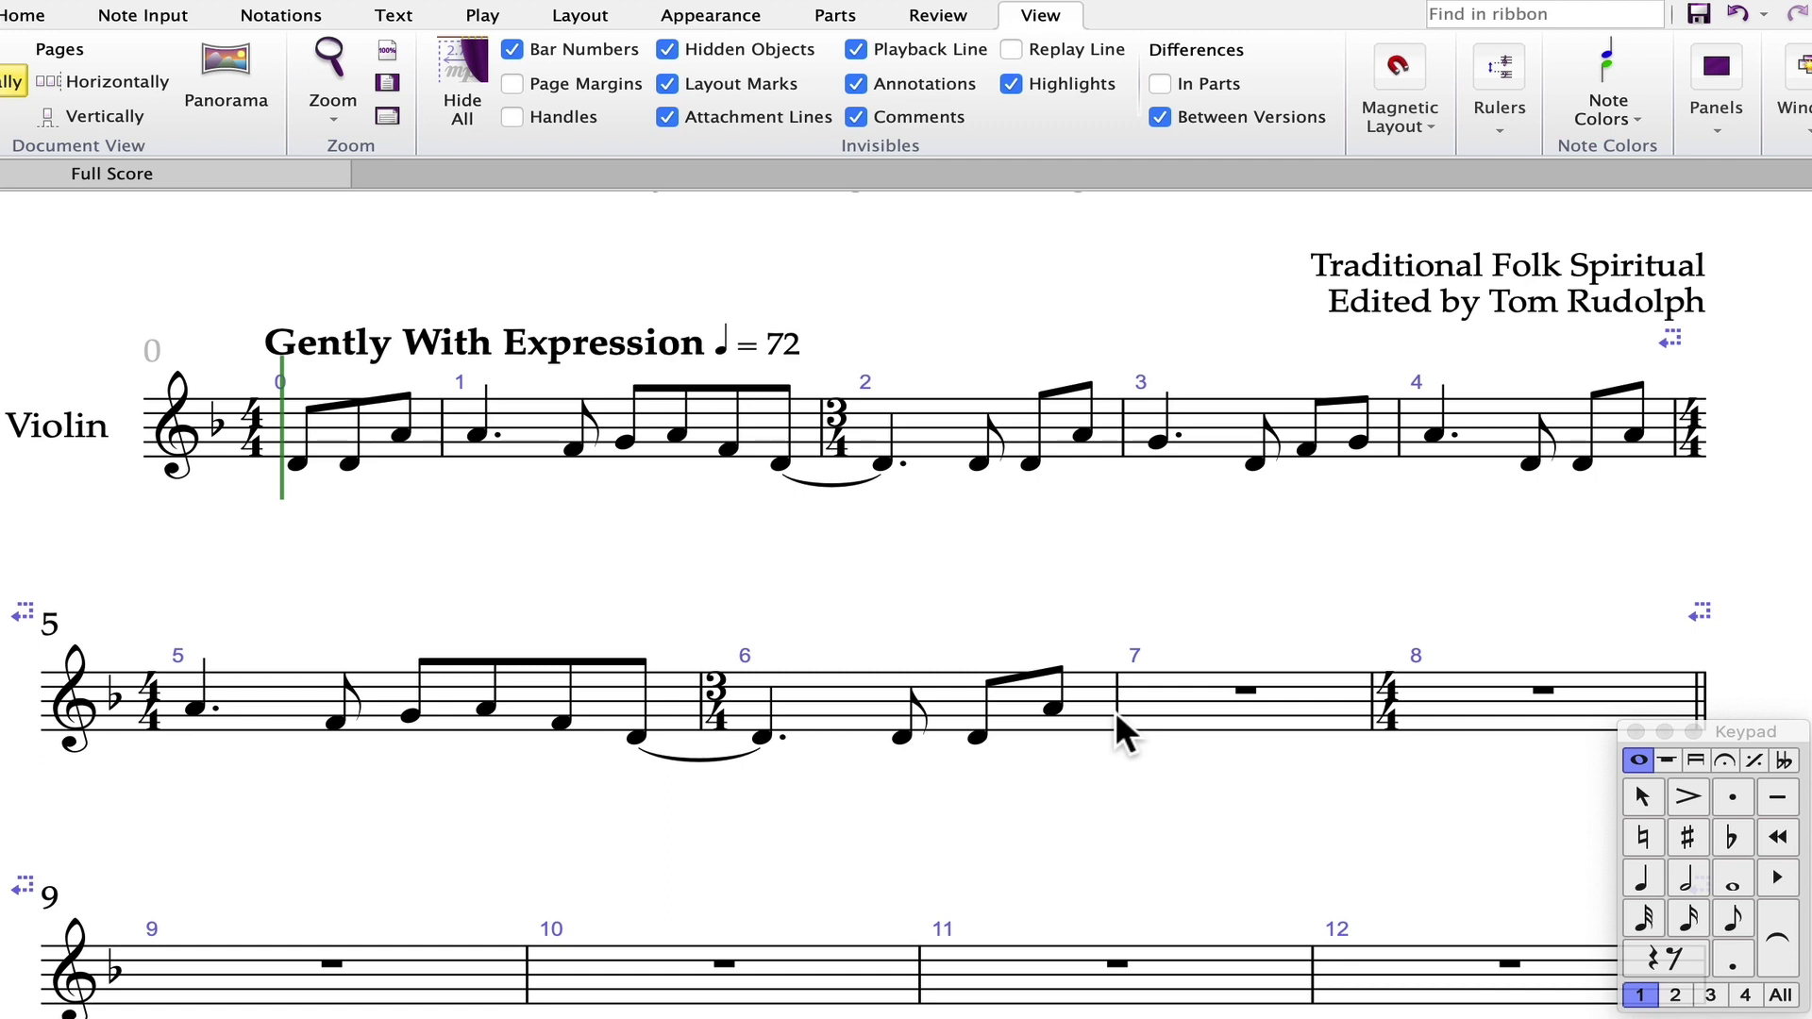
Enter bar 7 as a dotted-quarter G with eighths F, D, C, plus a half-note D opening bar 8.
{"action": "left_click", "coordinate": [1164, 704]}
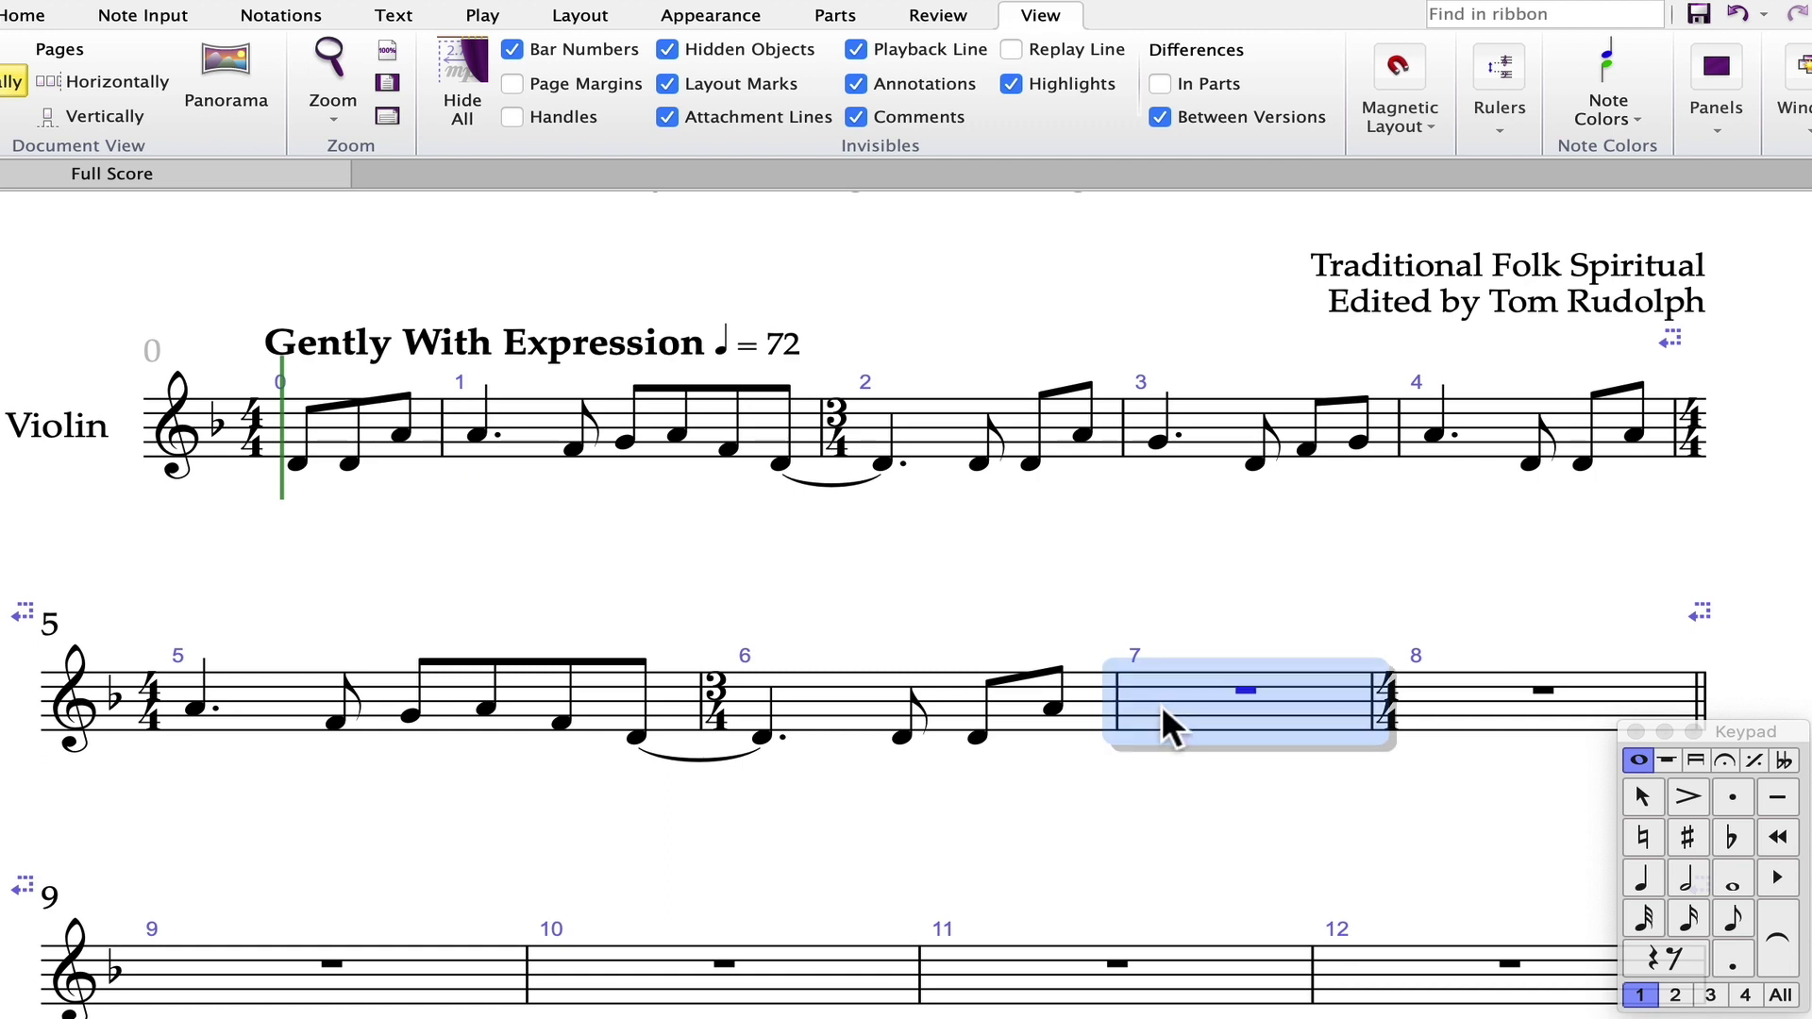
{"action": "key", "text": "n"}
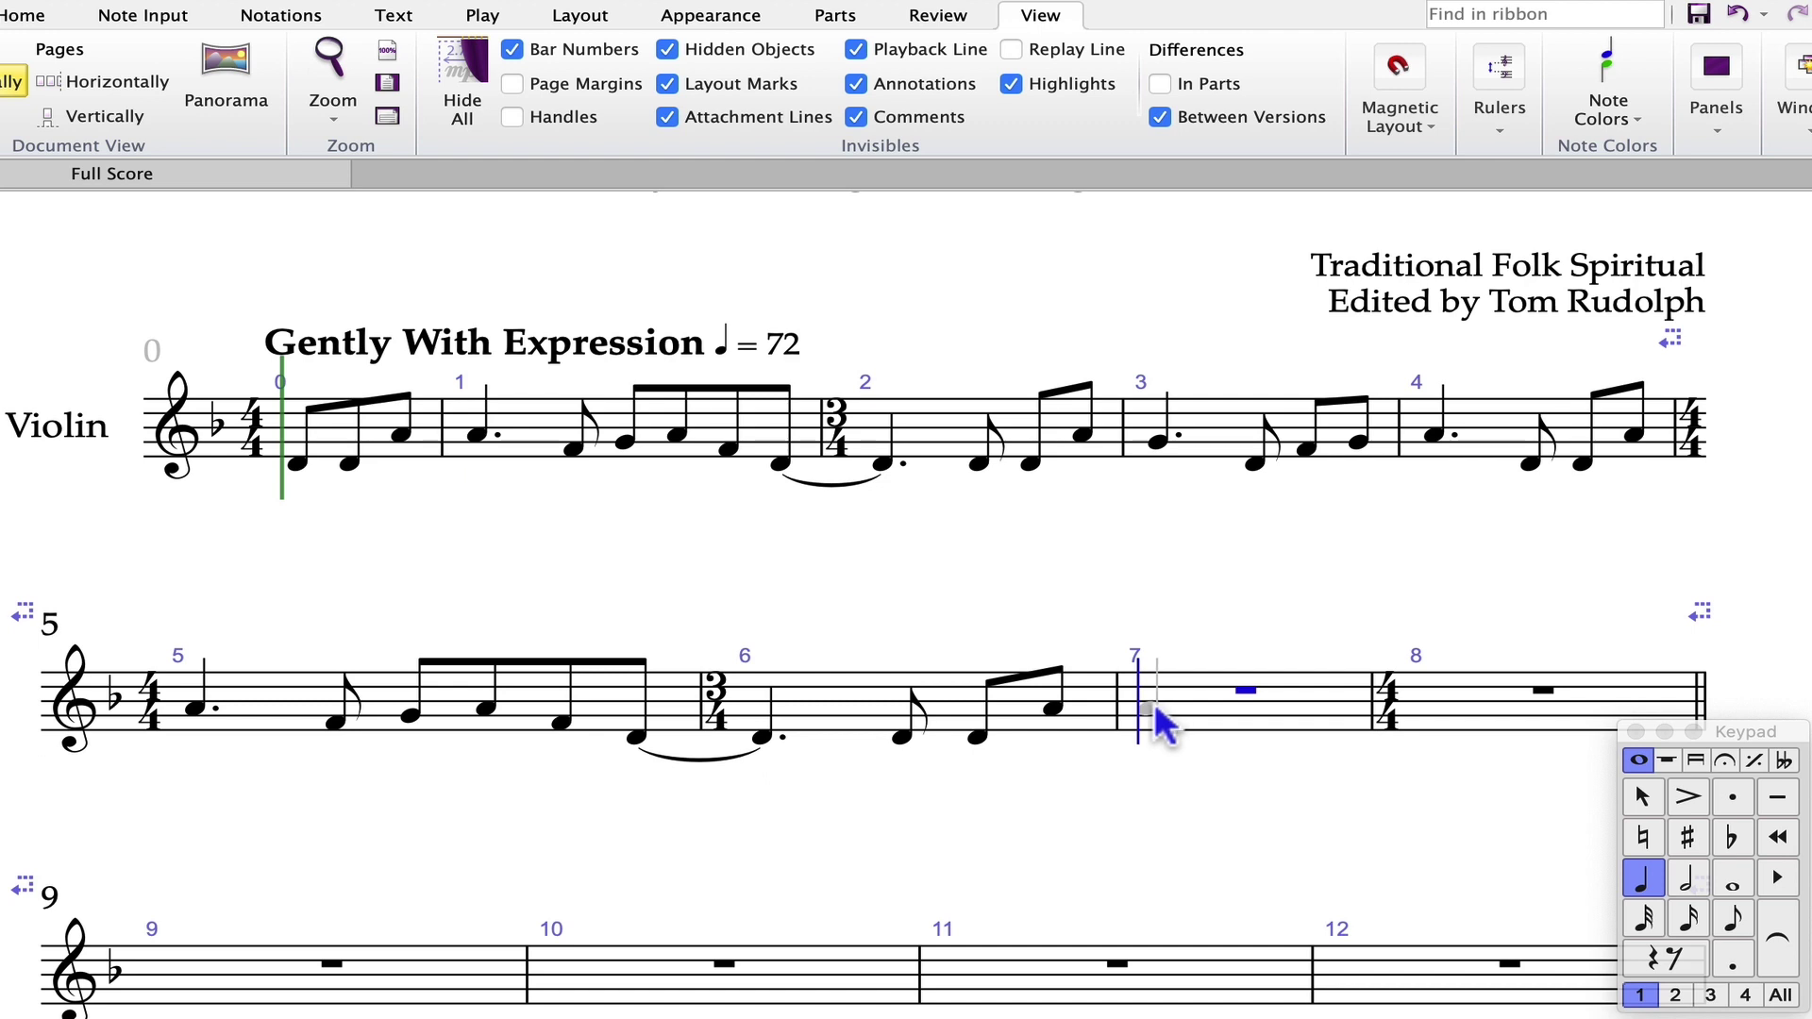
{"action": "key", "text": "period"}
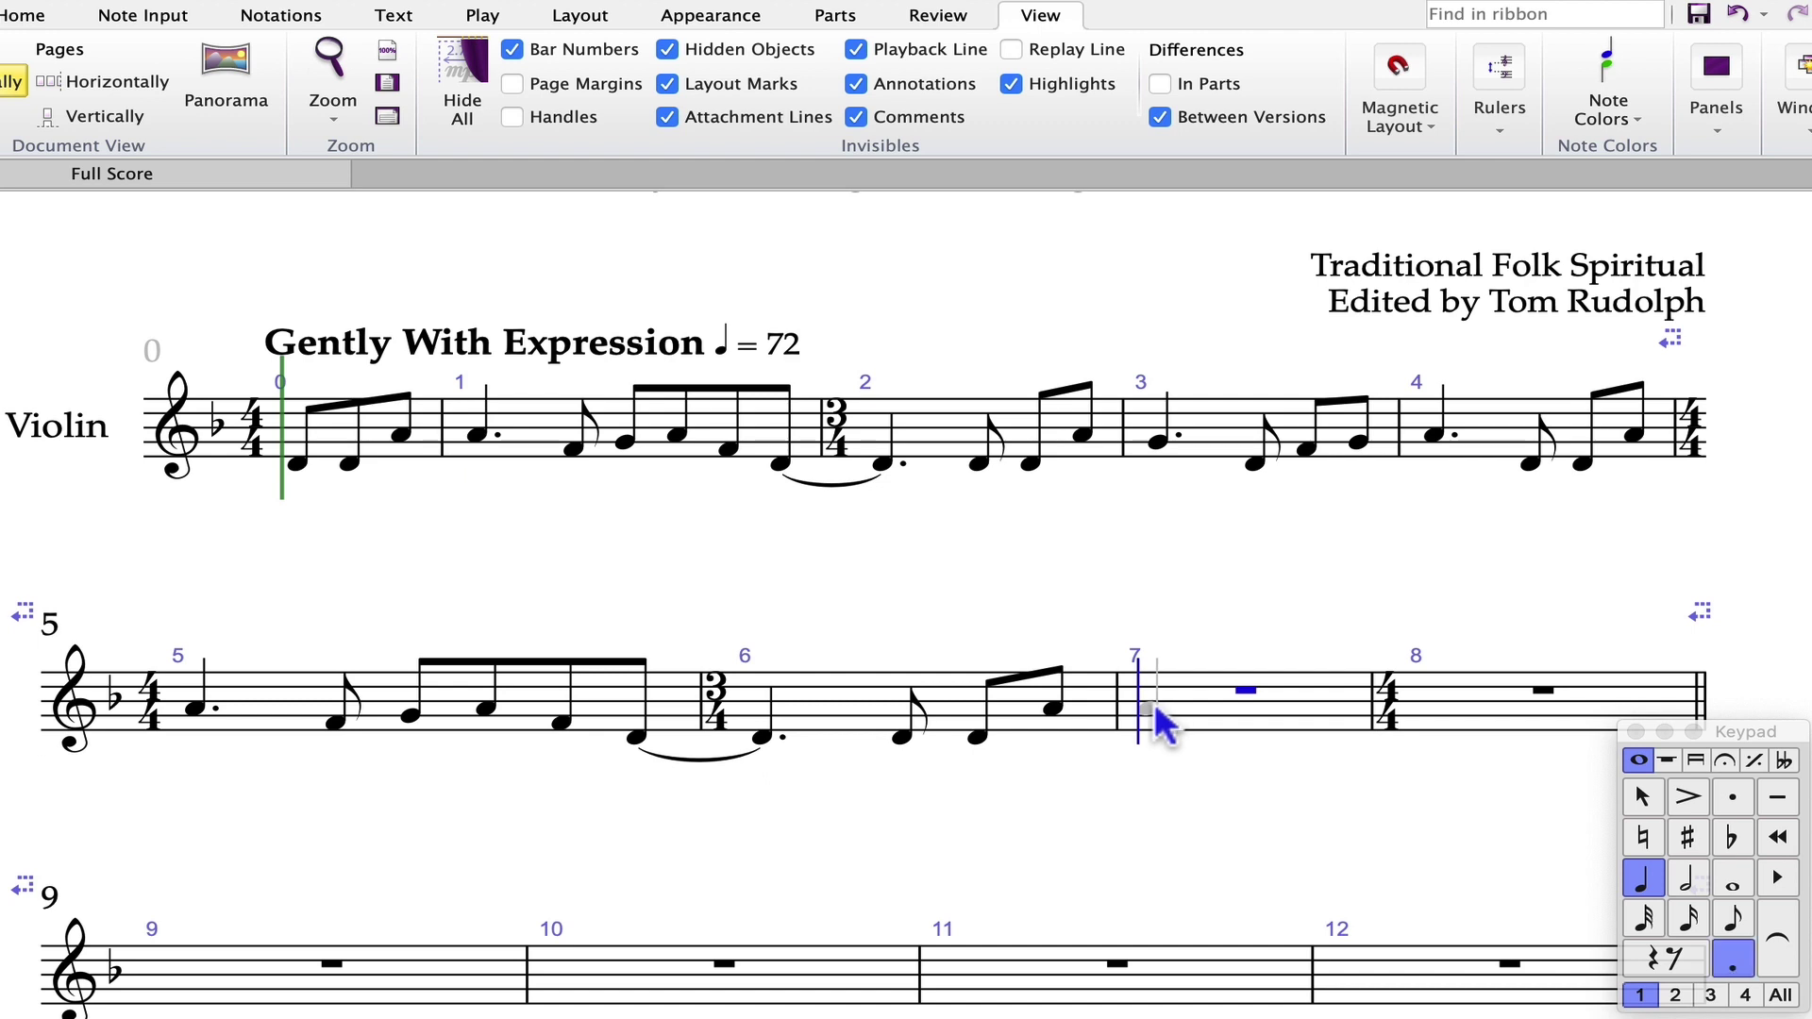
{"action": "key", "text": "g"}
{"action": "key", "text": "5"}
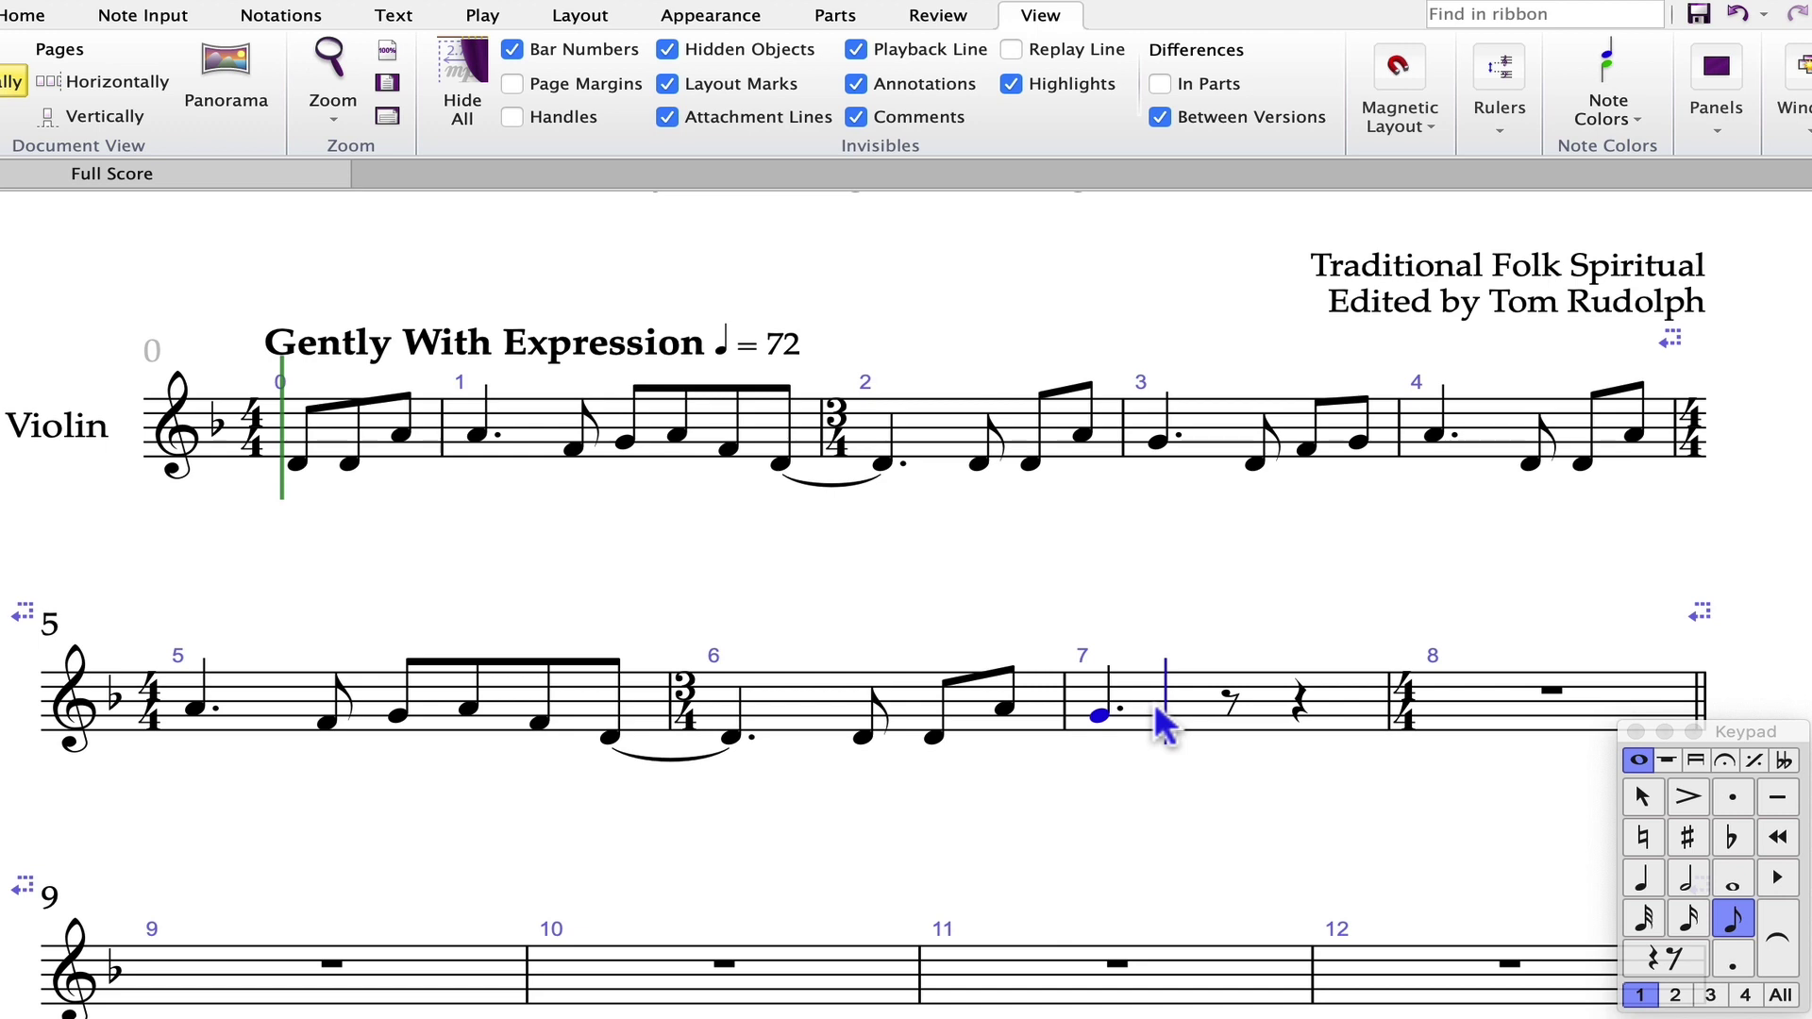
{"action": "key", "text": "f"}
{"action": "key", "text": "d"}
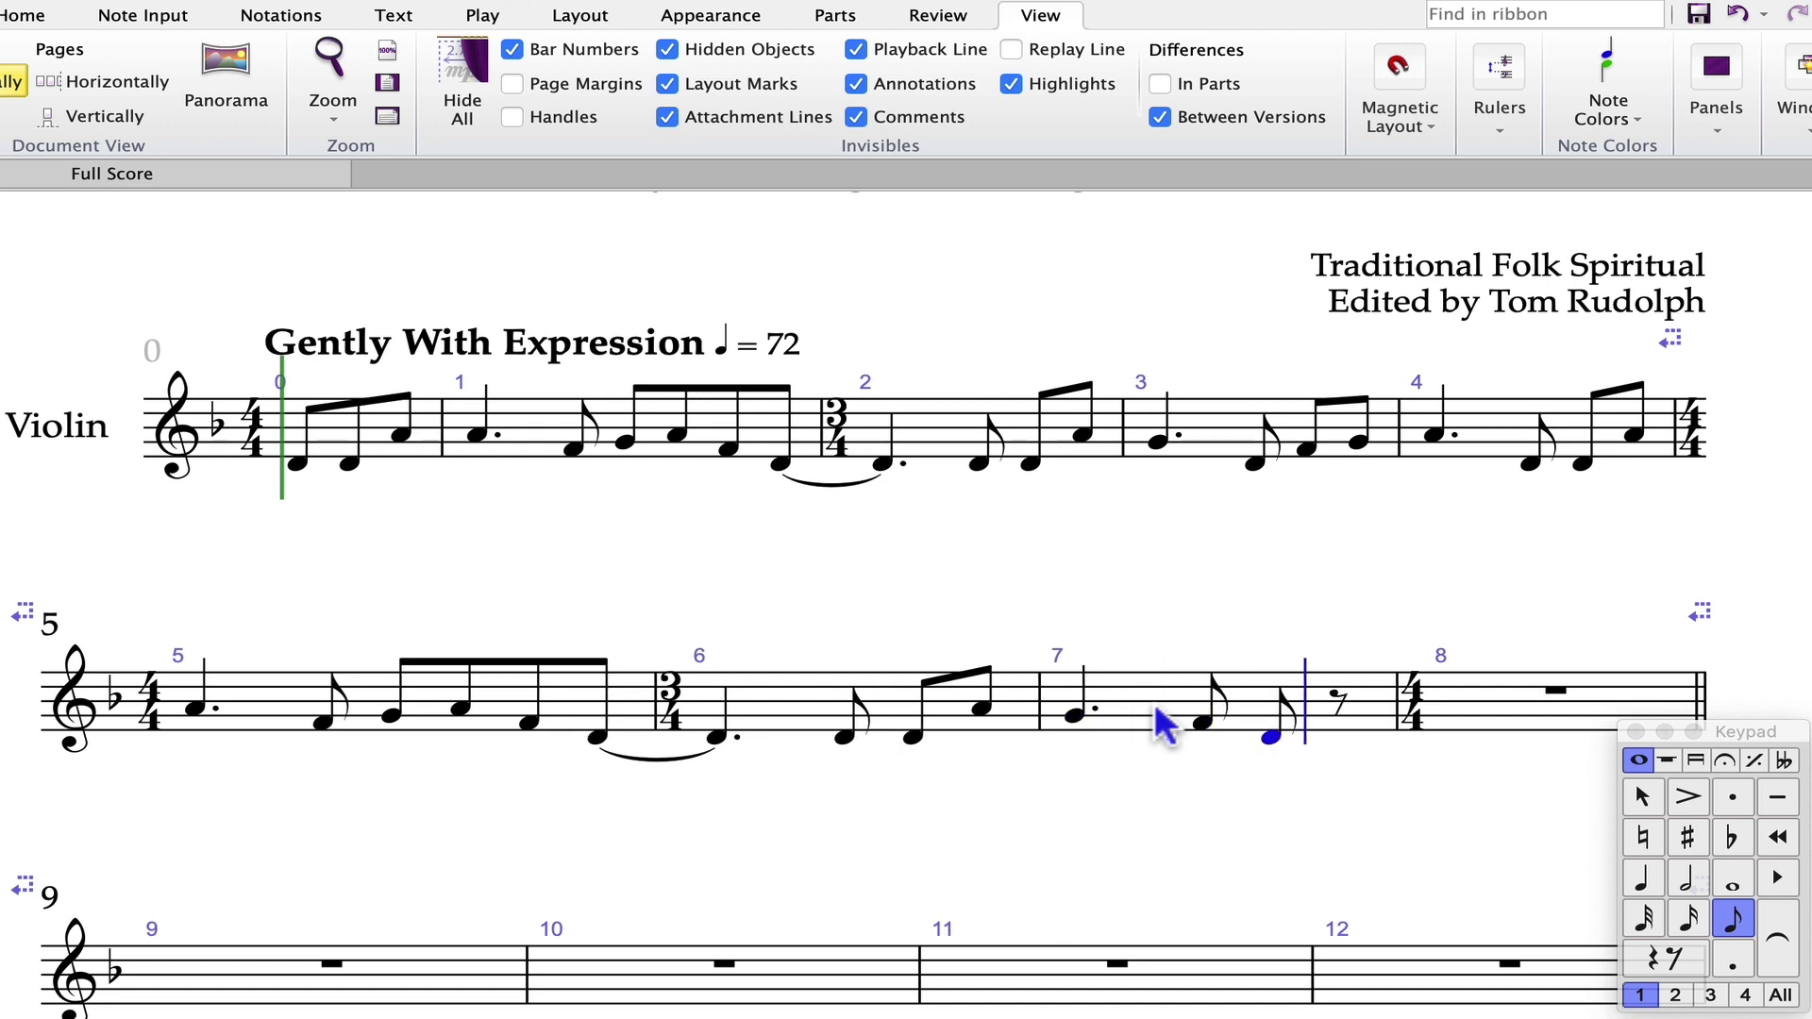
{"action": "key", "text": "c"}
{"action": "key", "text": "6"}
{"action": "key", "text": "d"}
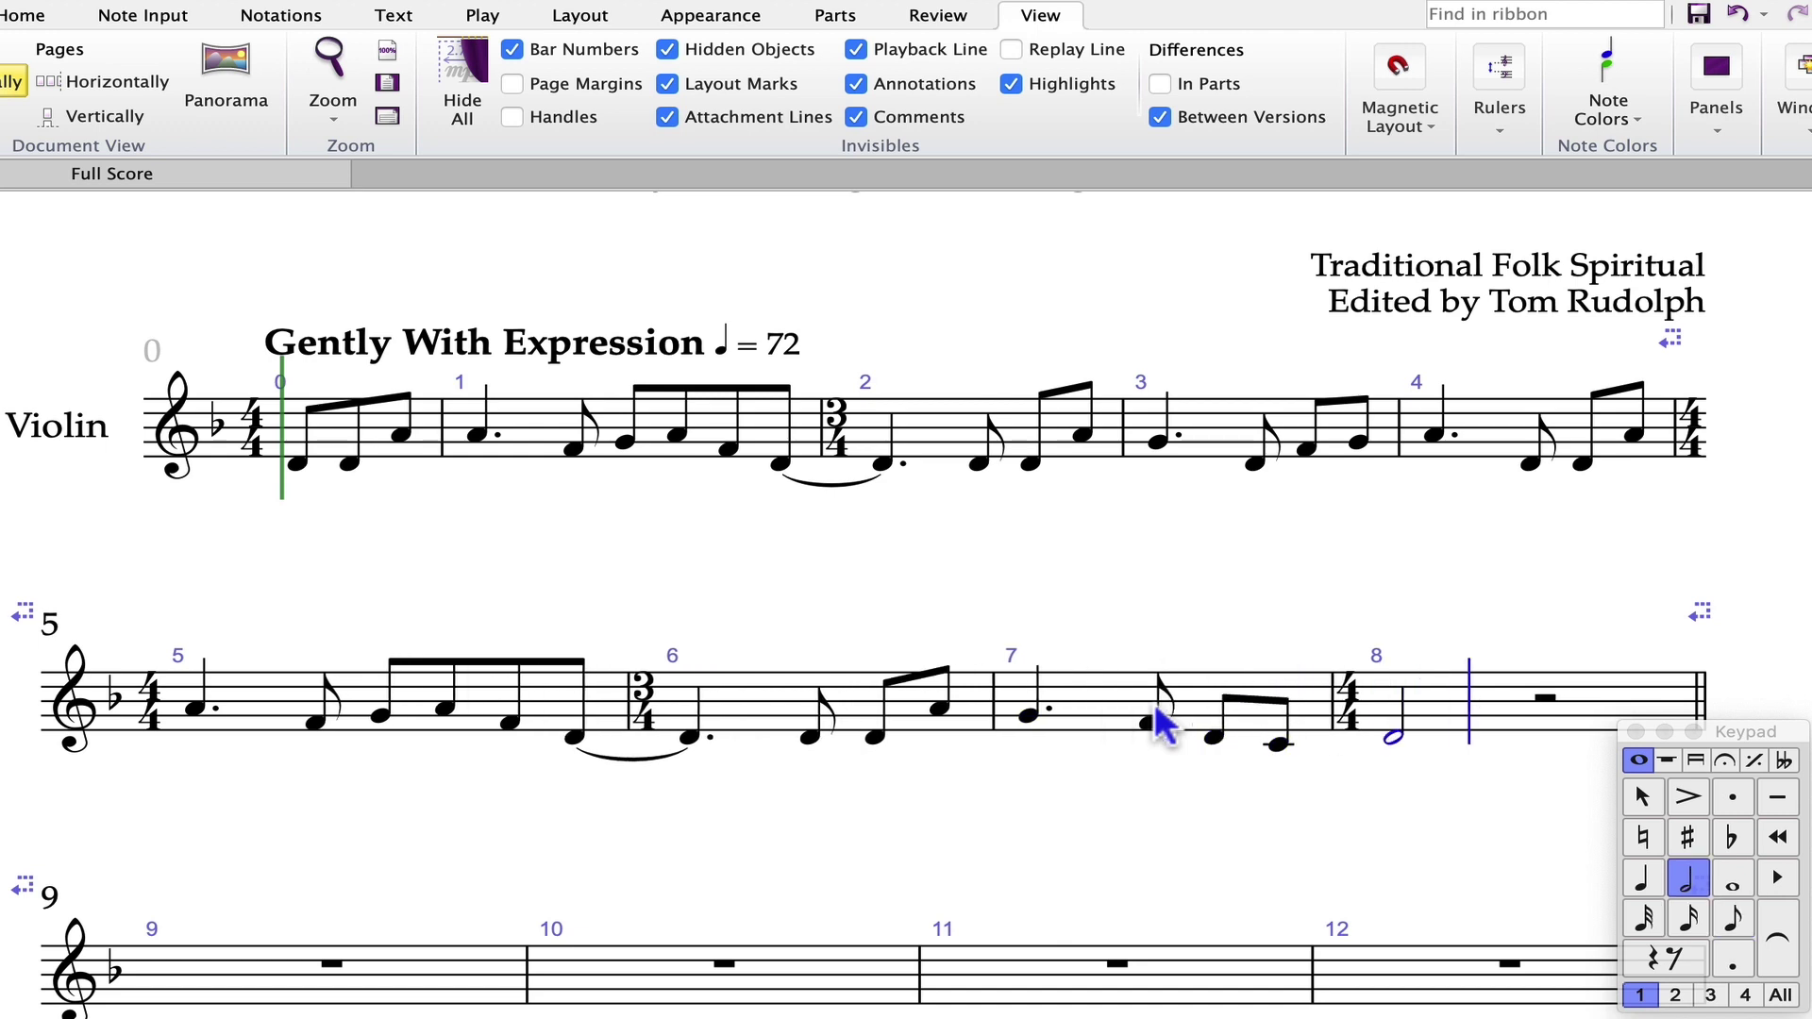
{"action": "key", "text": "5"}
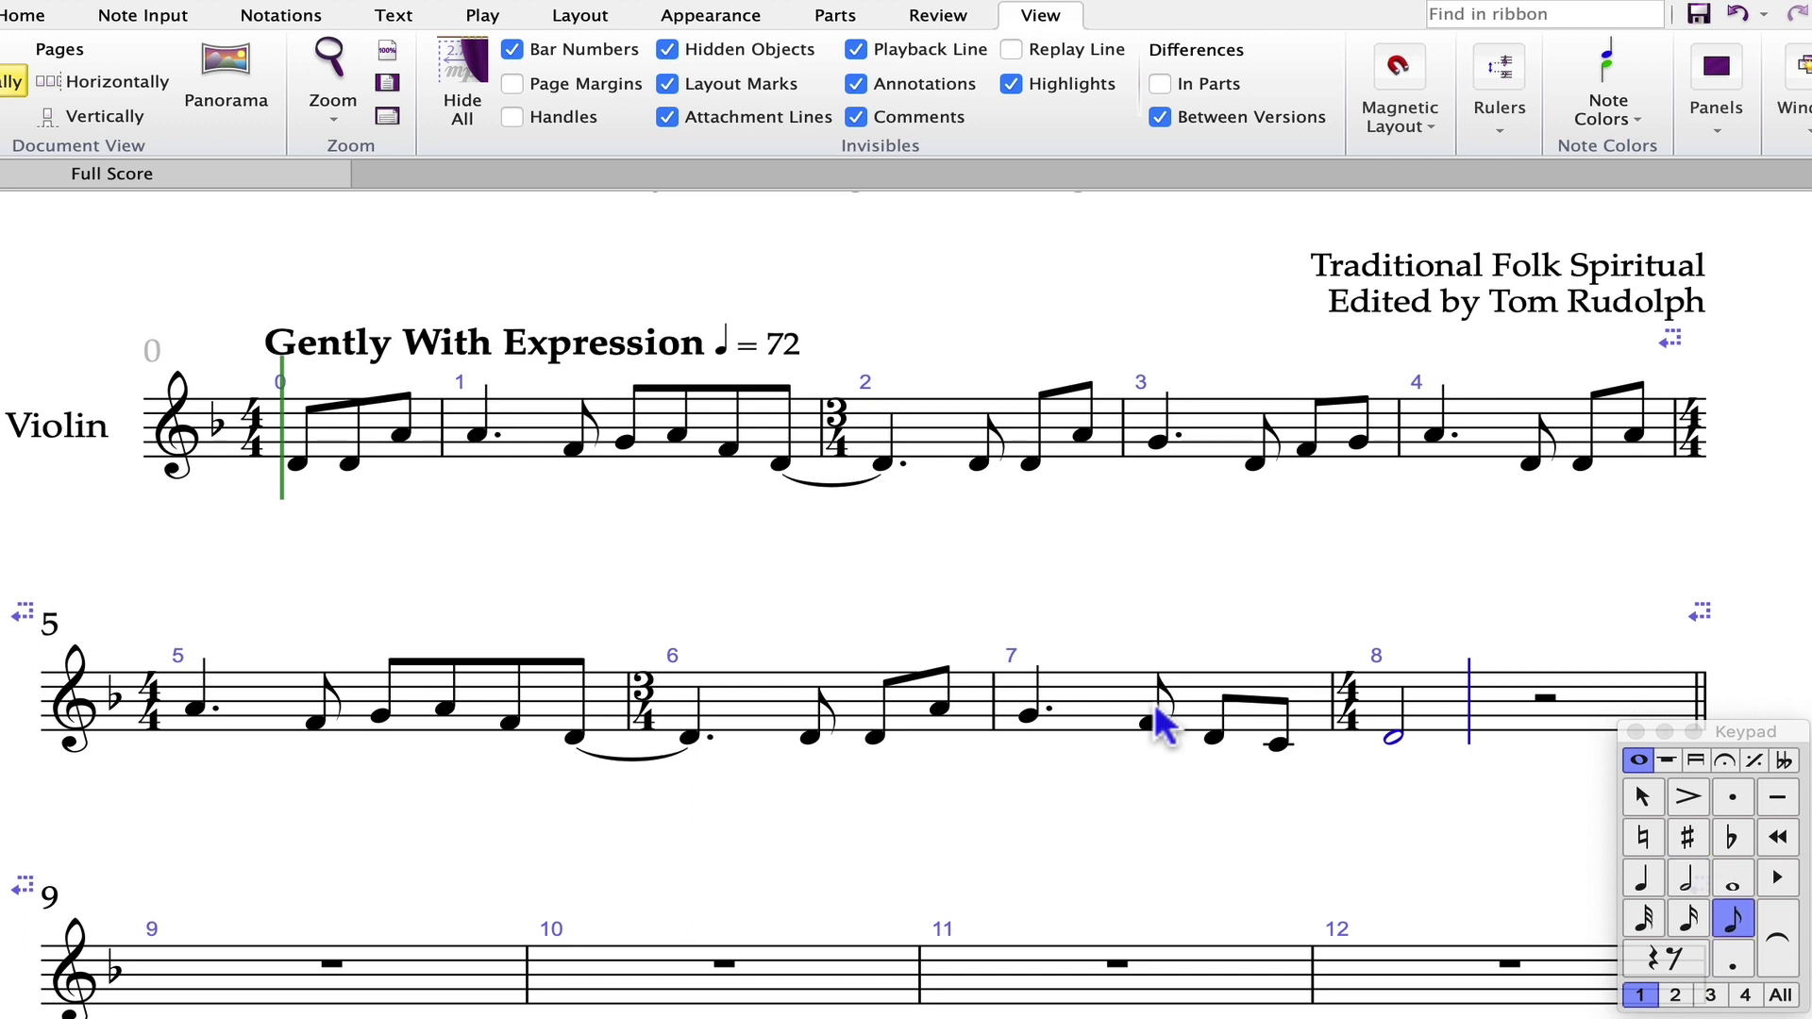
Add an eighth rest after bar 8's half note and switch tenuto on for upcoming notes.
{"action": "left_click", "coordinate": [1668, 960]}
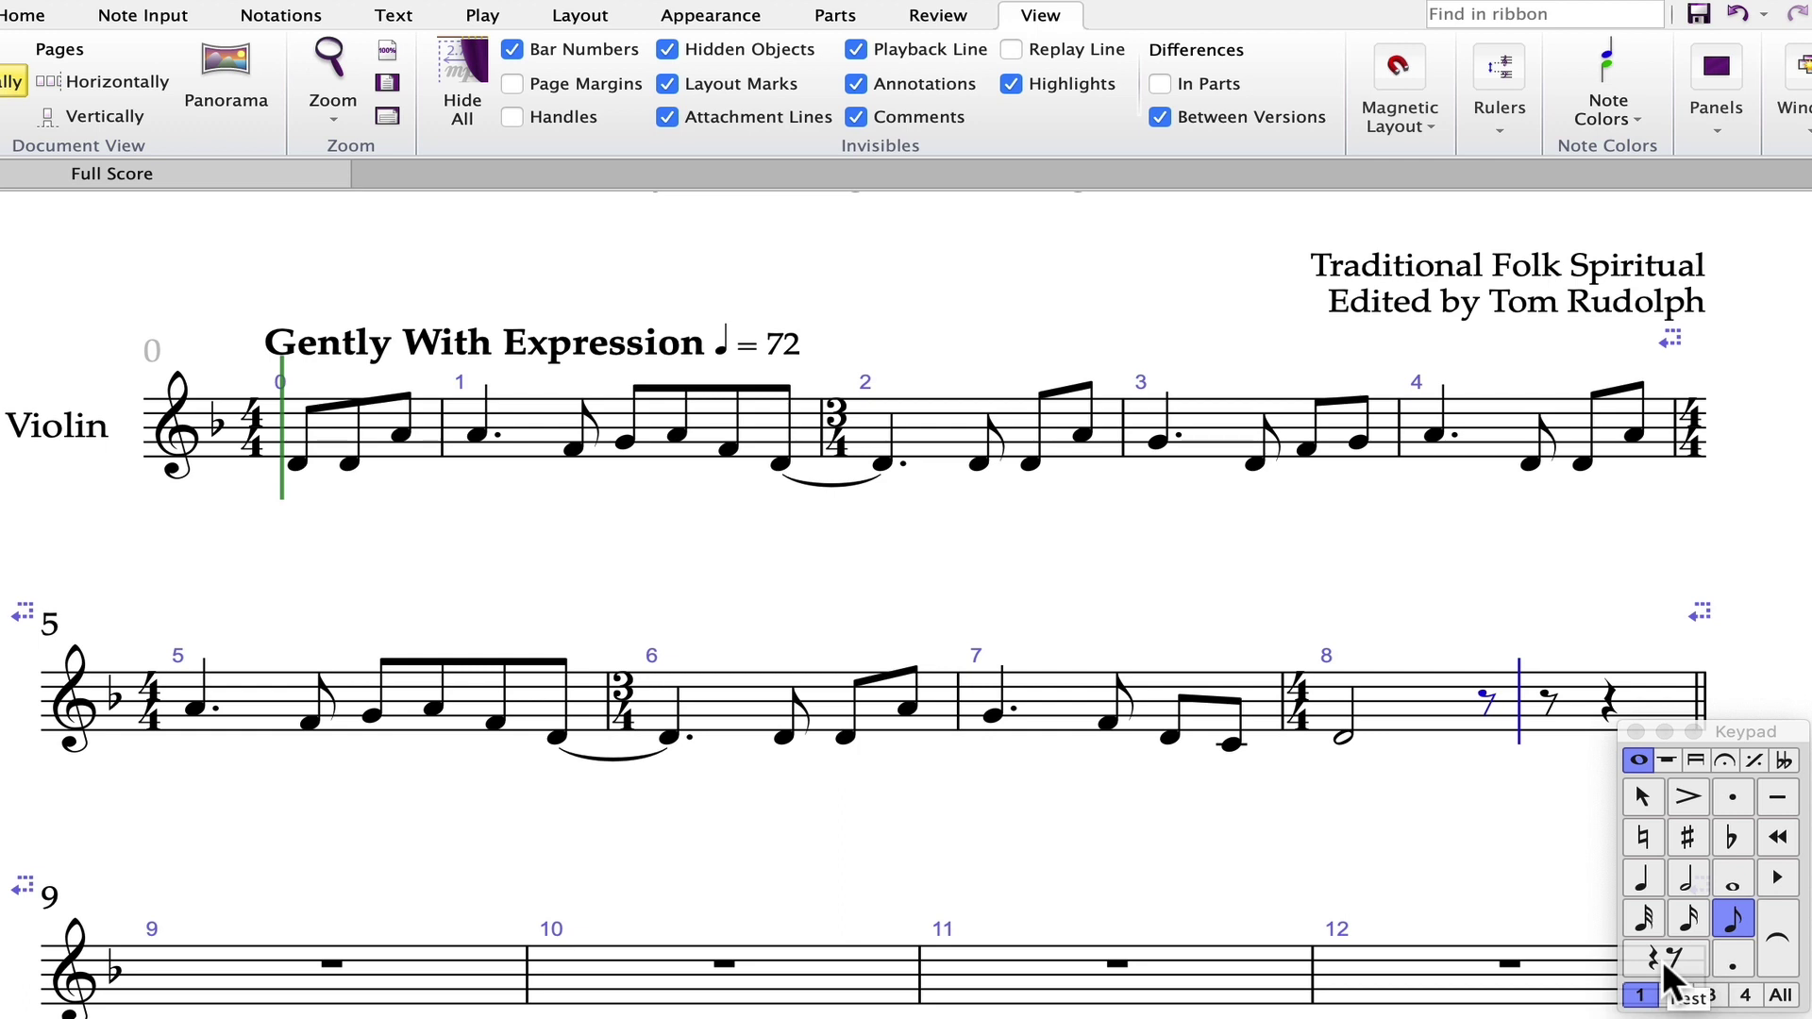
{"action": "key", "text": "KP_Subtract"}
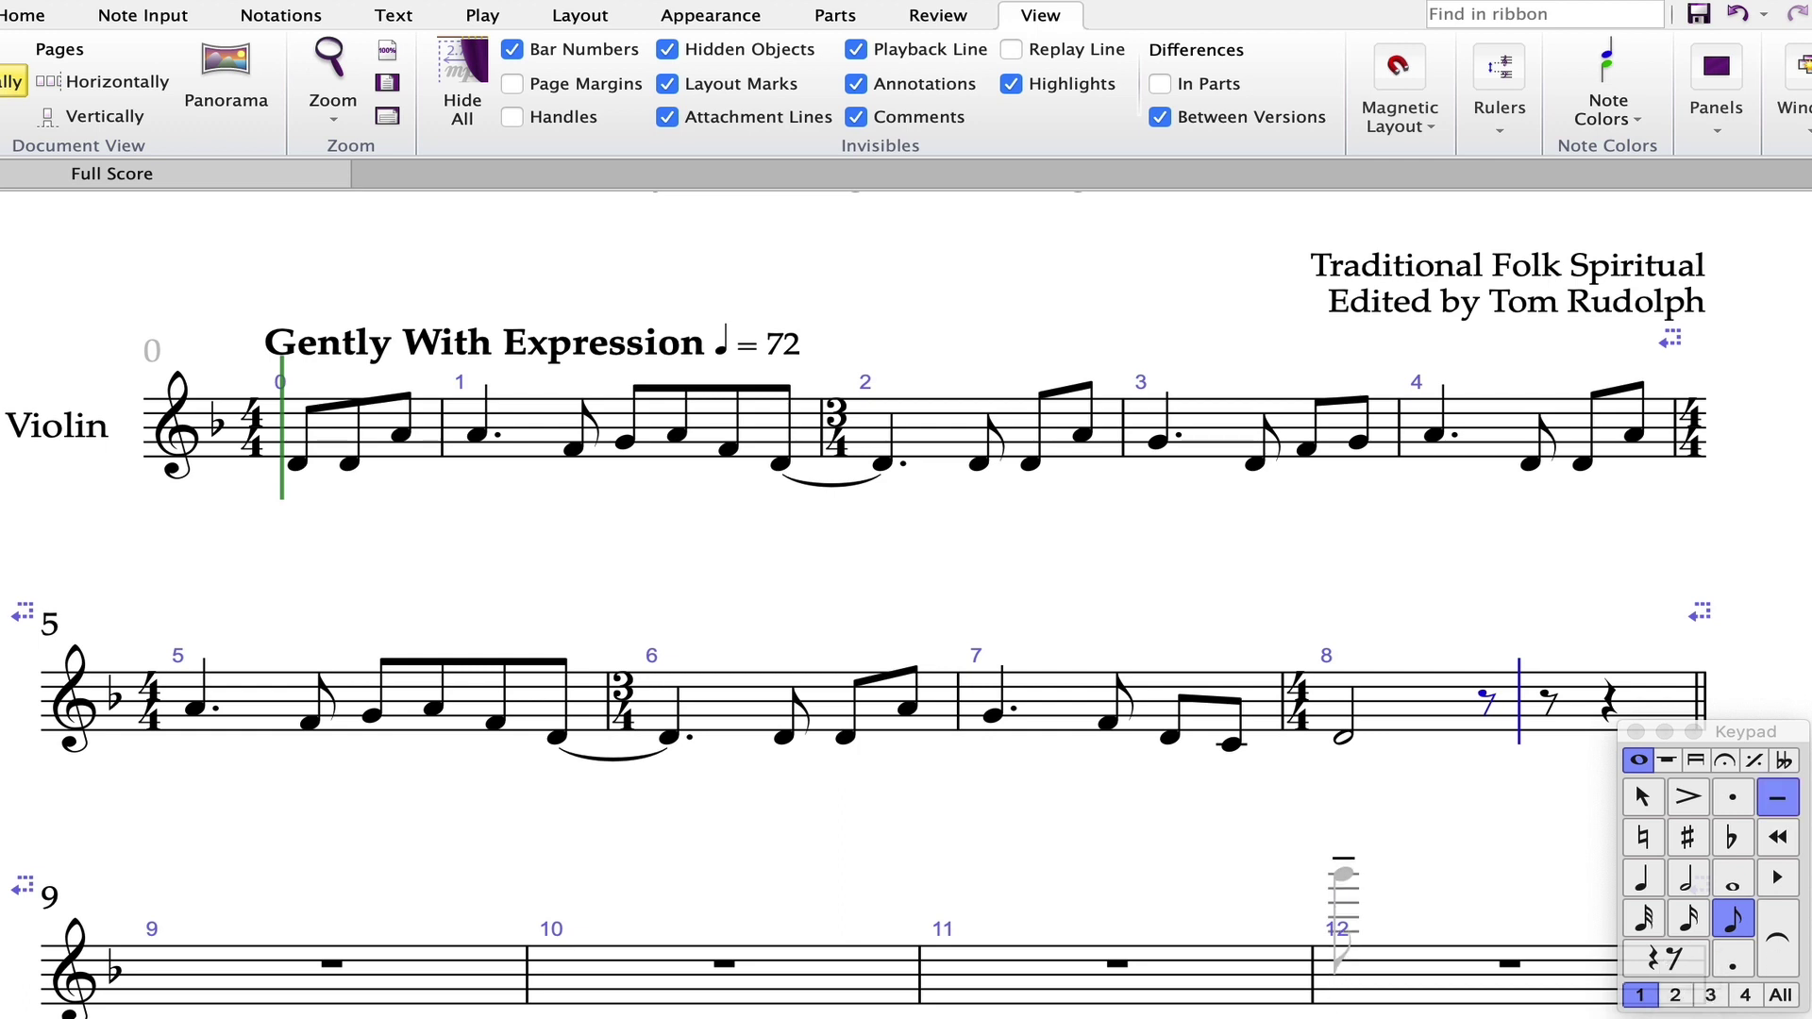
{"action": "left_click", "coordinate": [1777, 801]}
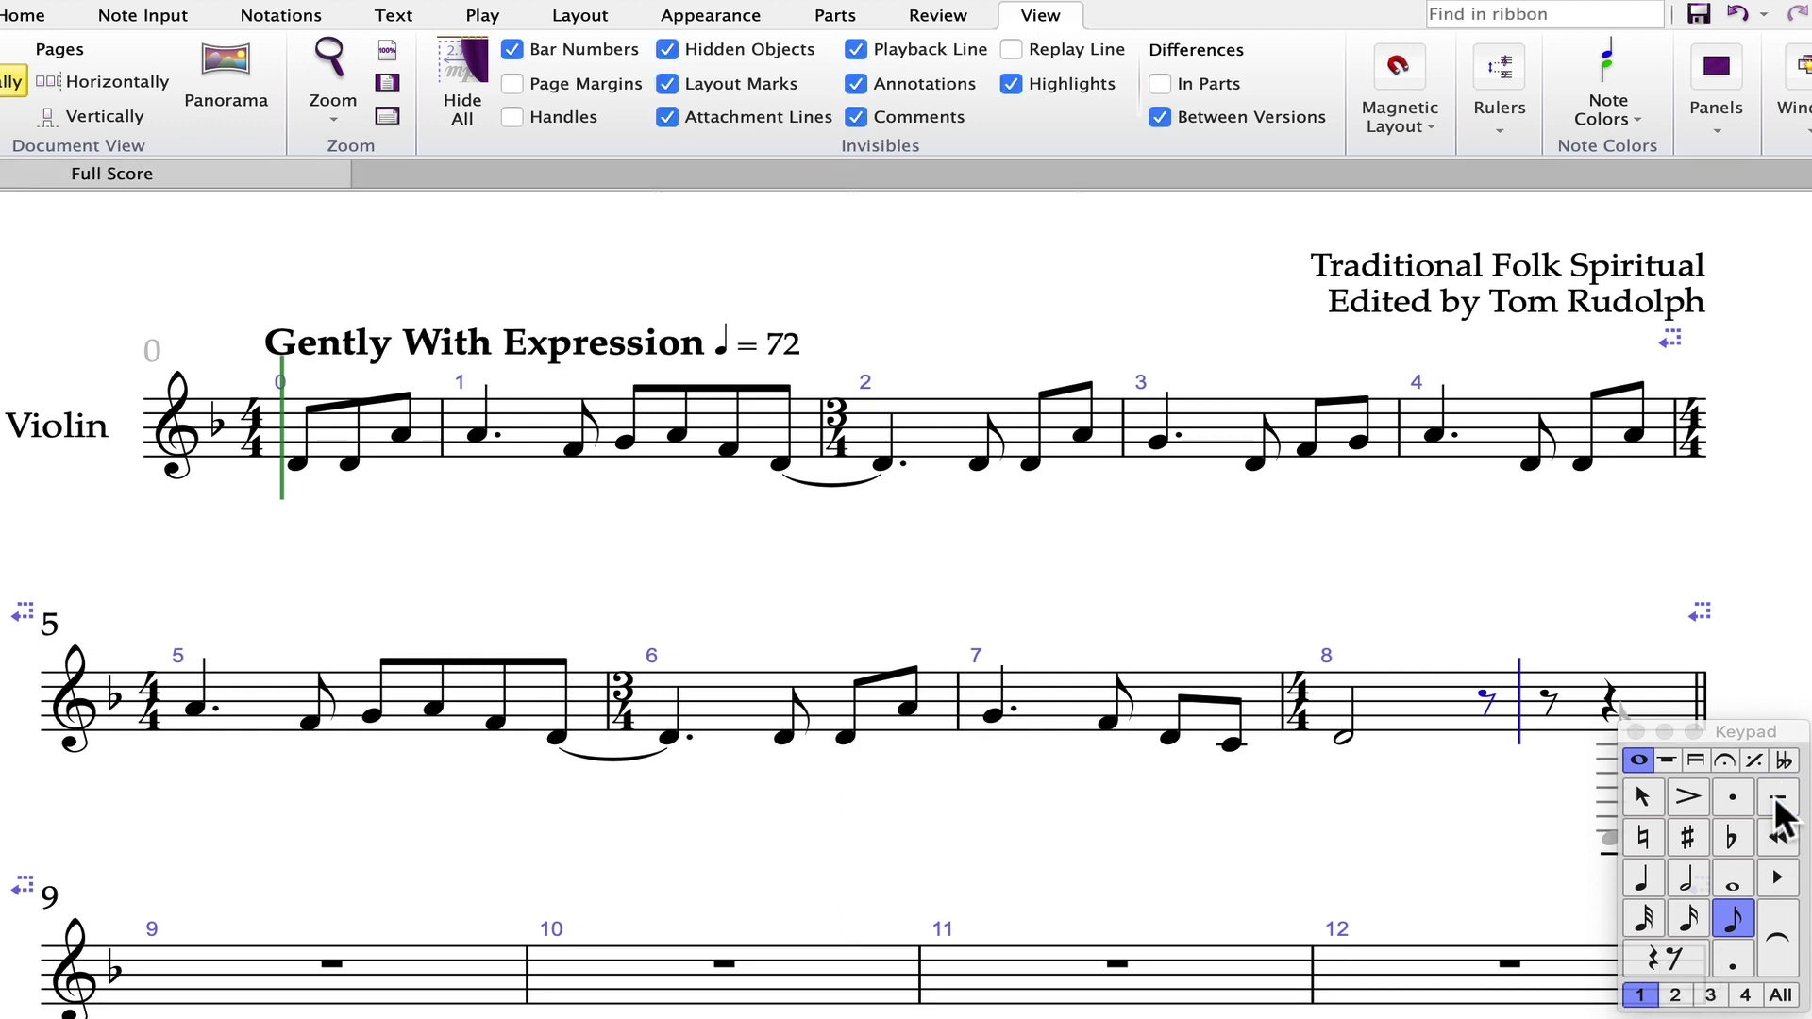
{"action": "left_click", "coordinate": [1777, 801]}
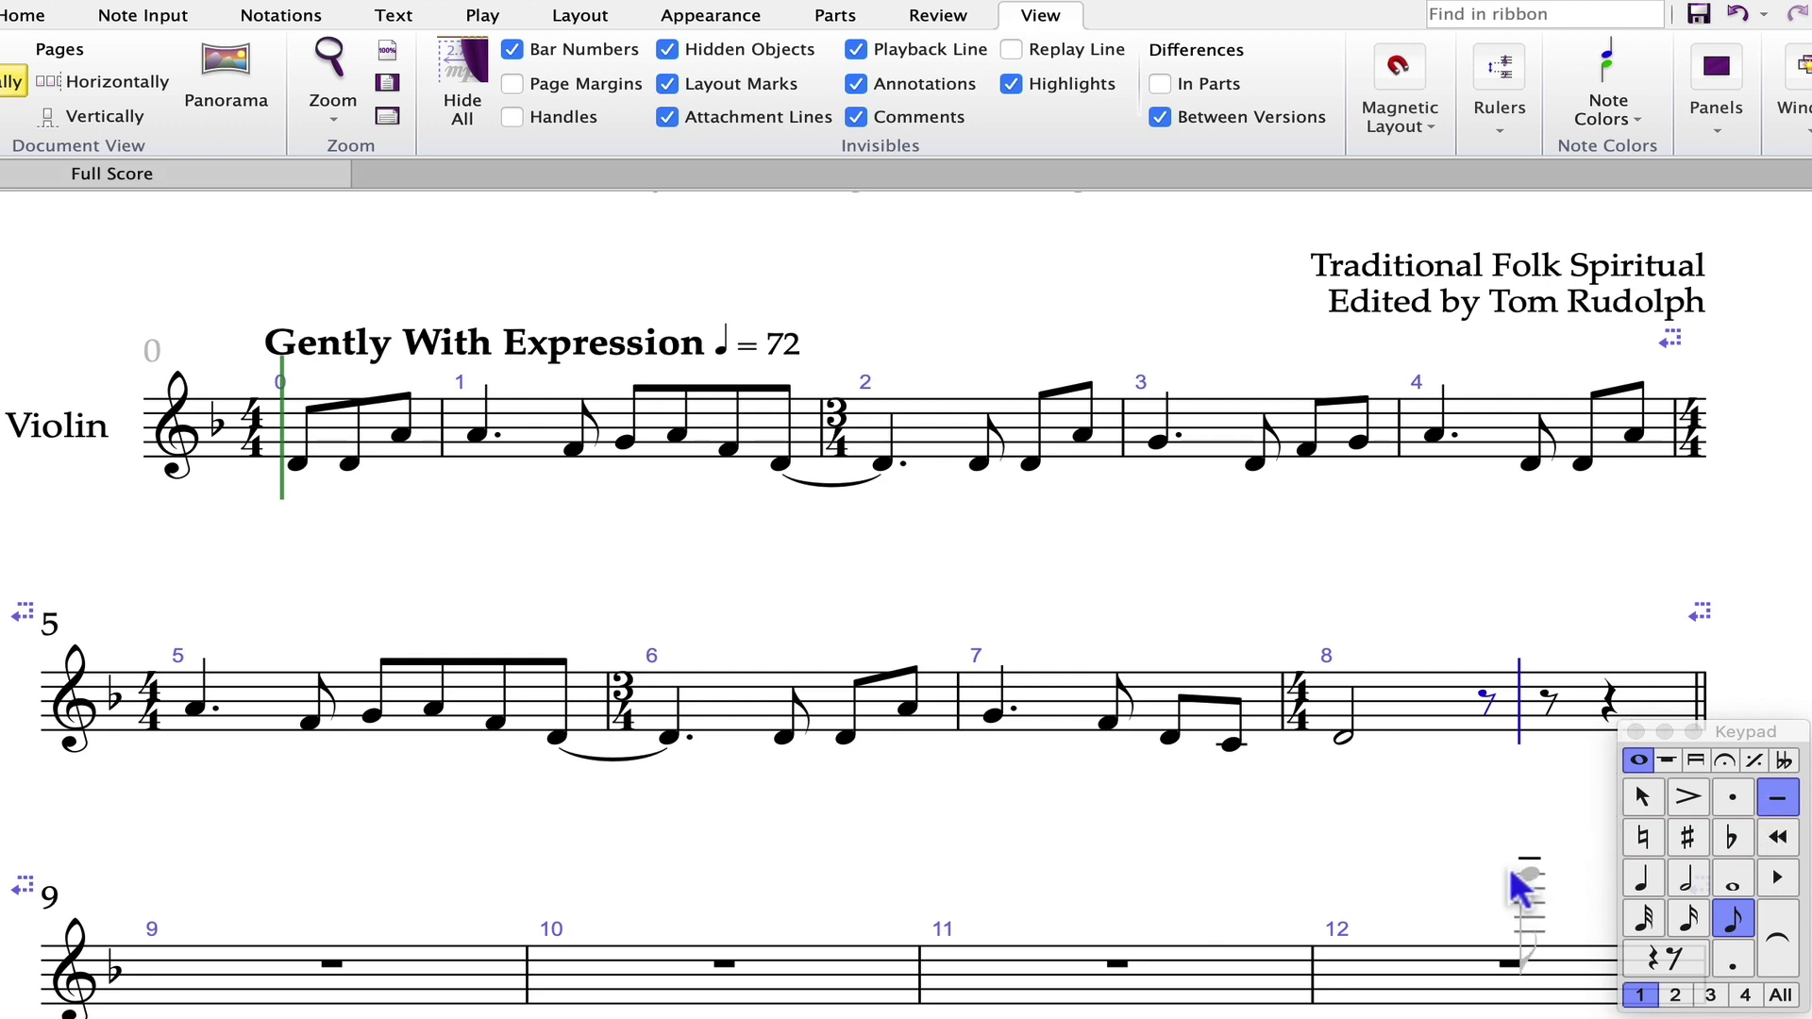
Enter the eighth notes A and C that close bar 8.
{"action": "key", "text": "a"}
{"action": "key", "text": "a"}
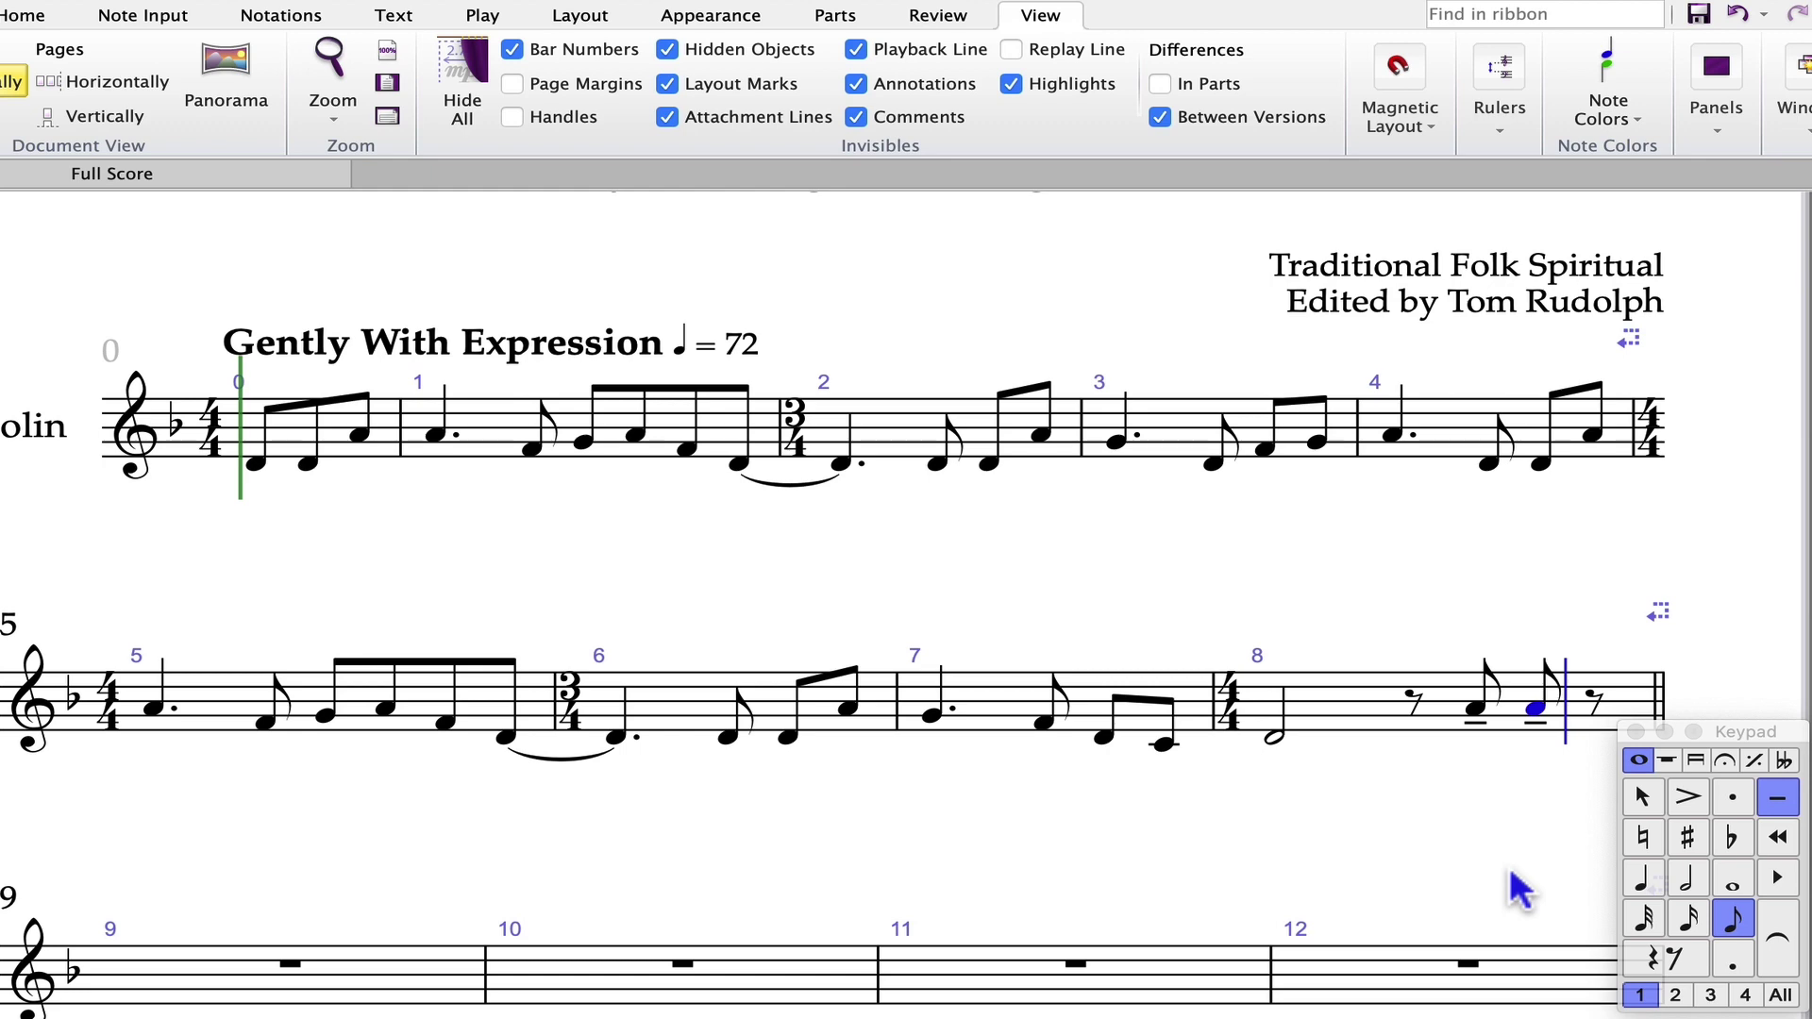
{"action": "key", "text": "c"}
{"action": "left_click_drag", "start_coordinate": [1153, 551], "coordinate": [1170, 482]}
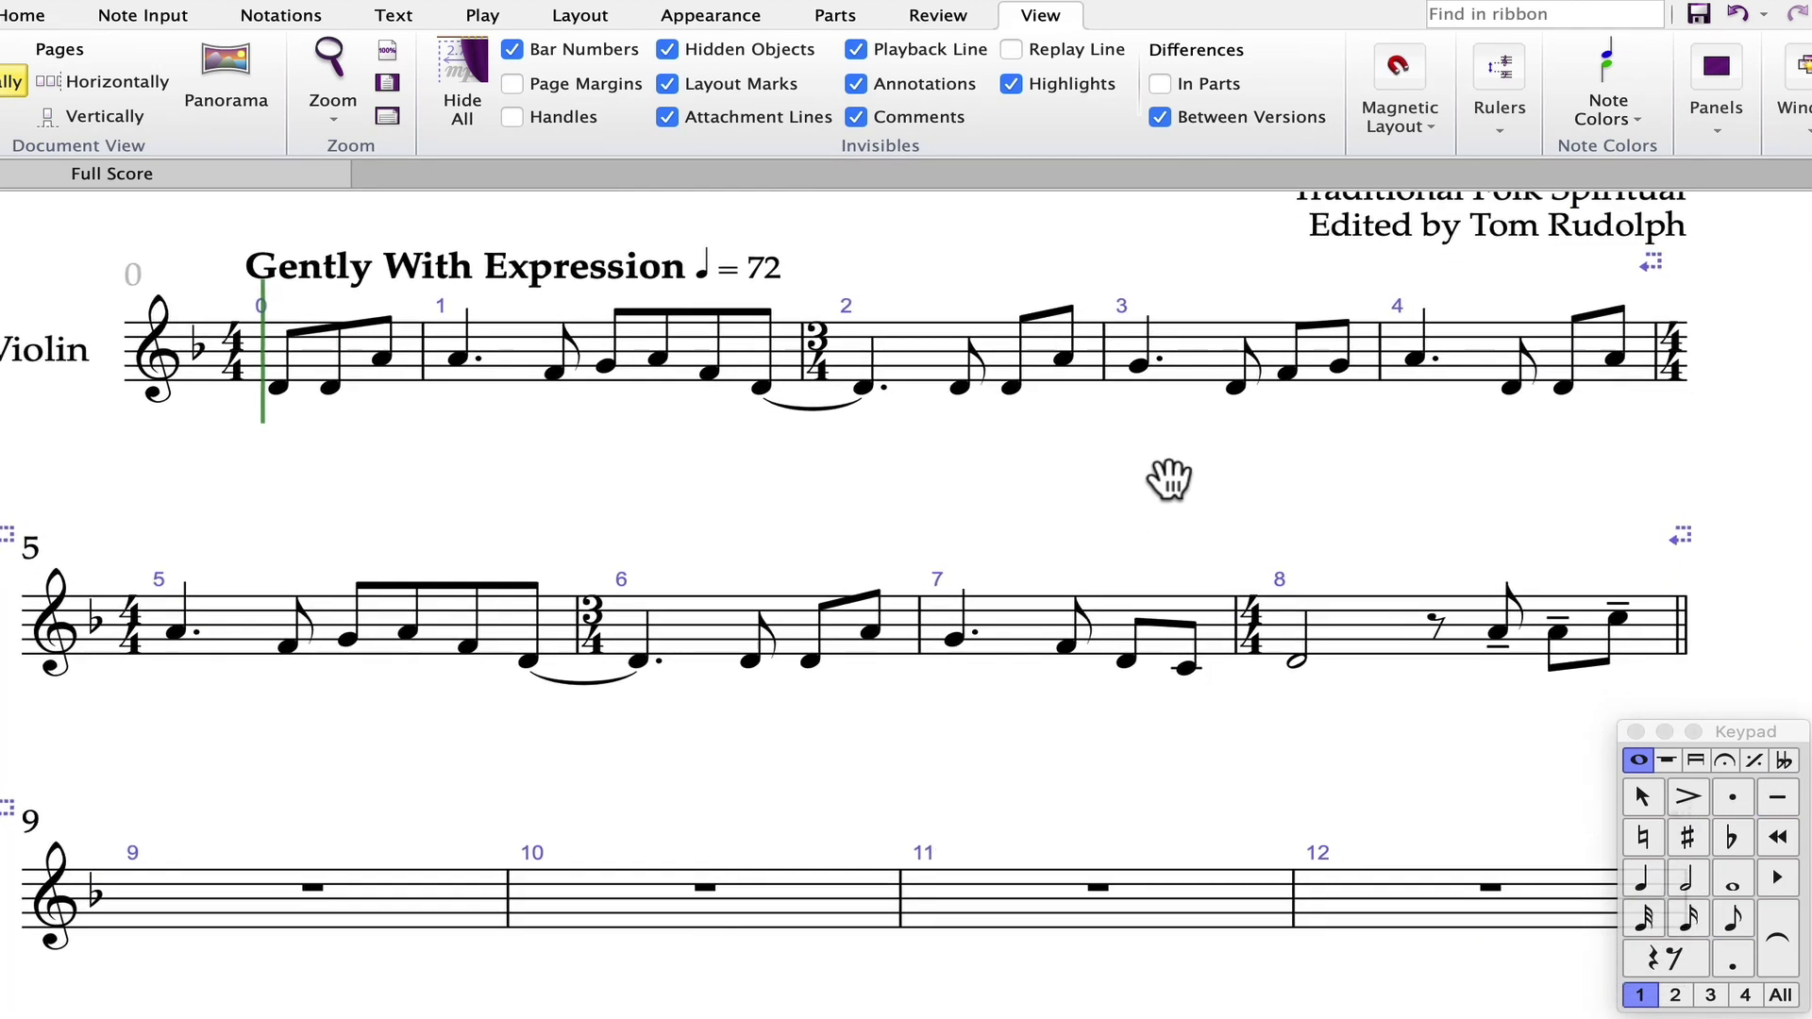
Apply tenuto marks to all three closing eighths of bar 8 (A, A, C).
{"action": "left_click", "coordinate": [1491, 629]}
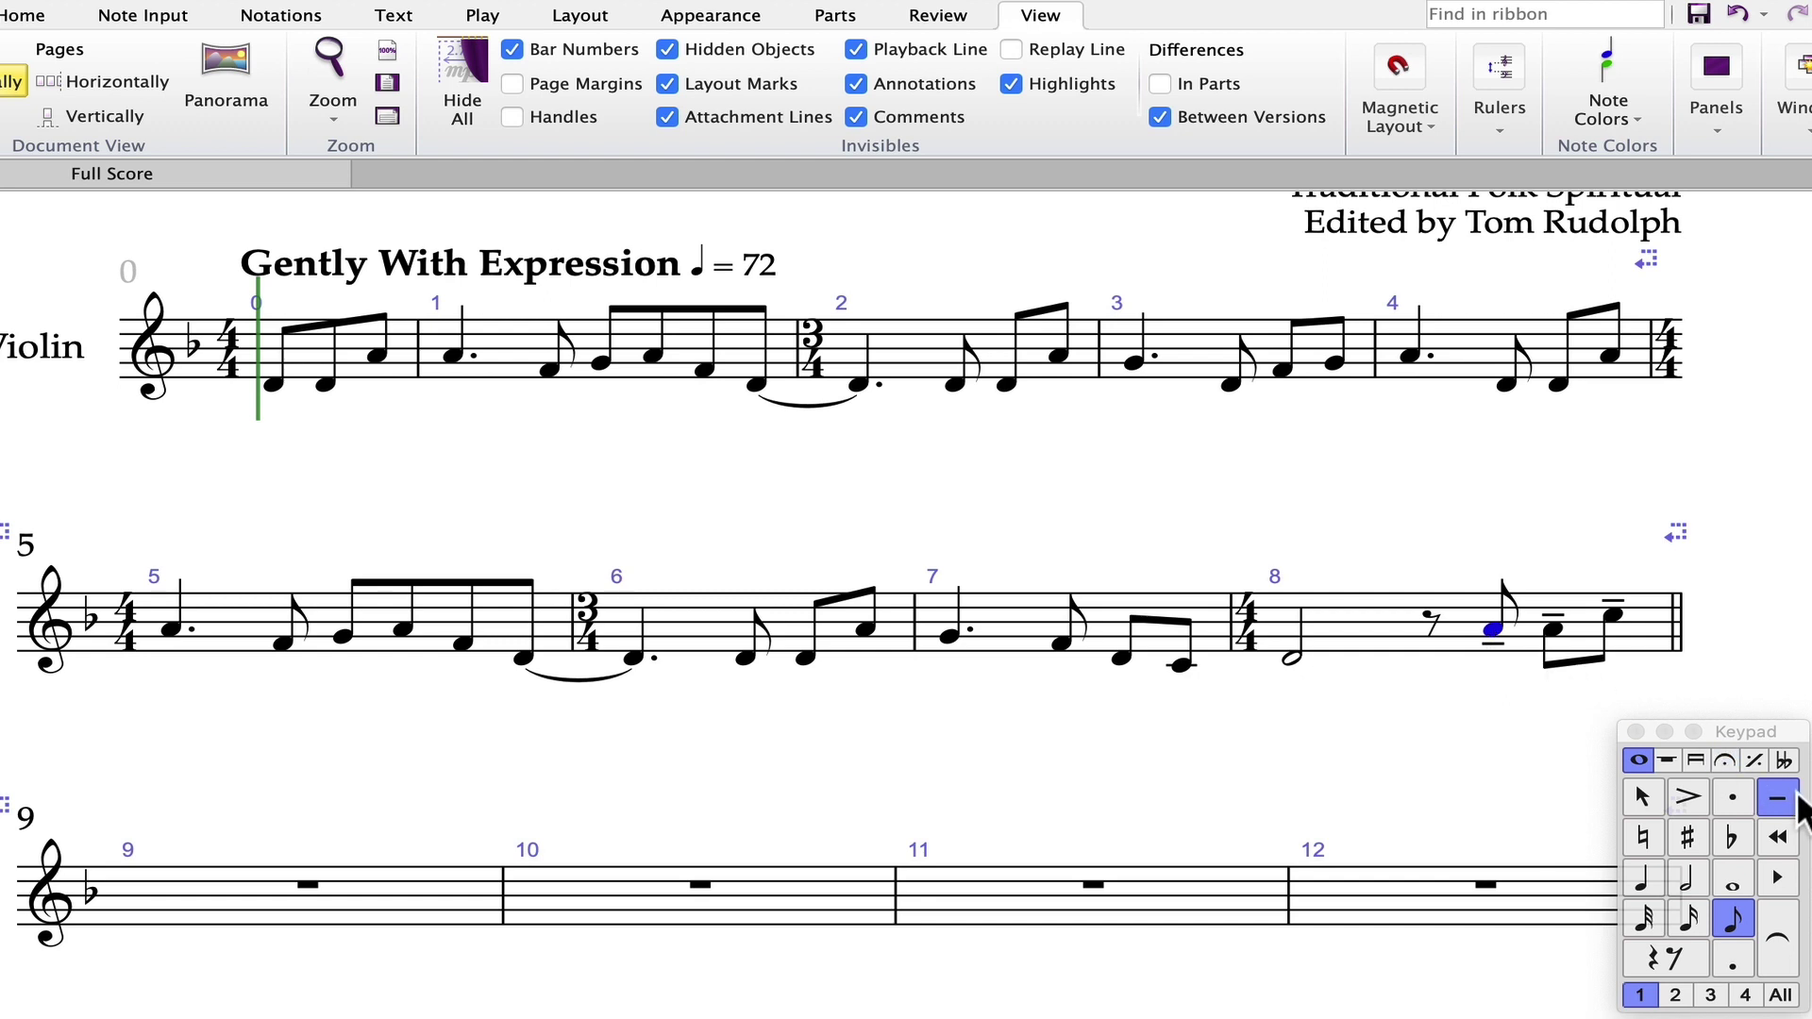
{"action": "left_click", "coordinate": [1552, 628]}
{"action": "left_click", "coordinate": [1613, 623], "text": "shift"}
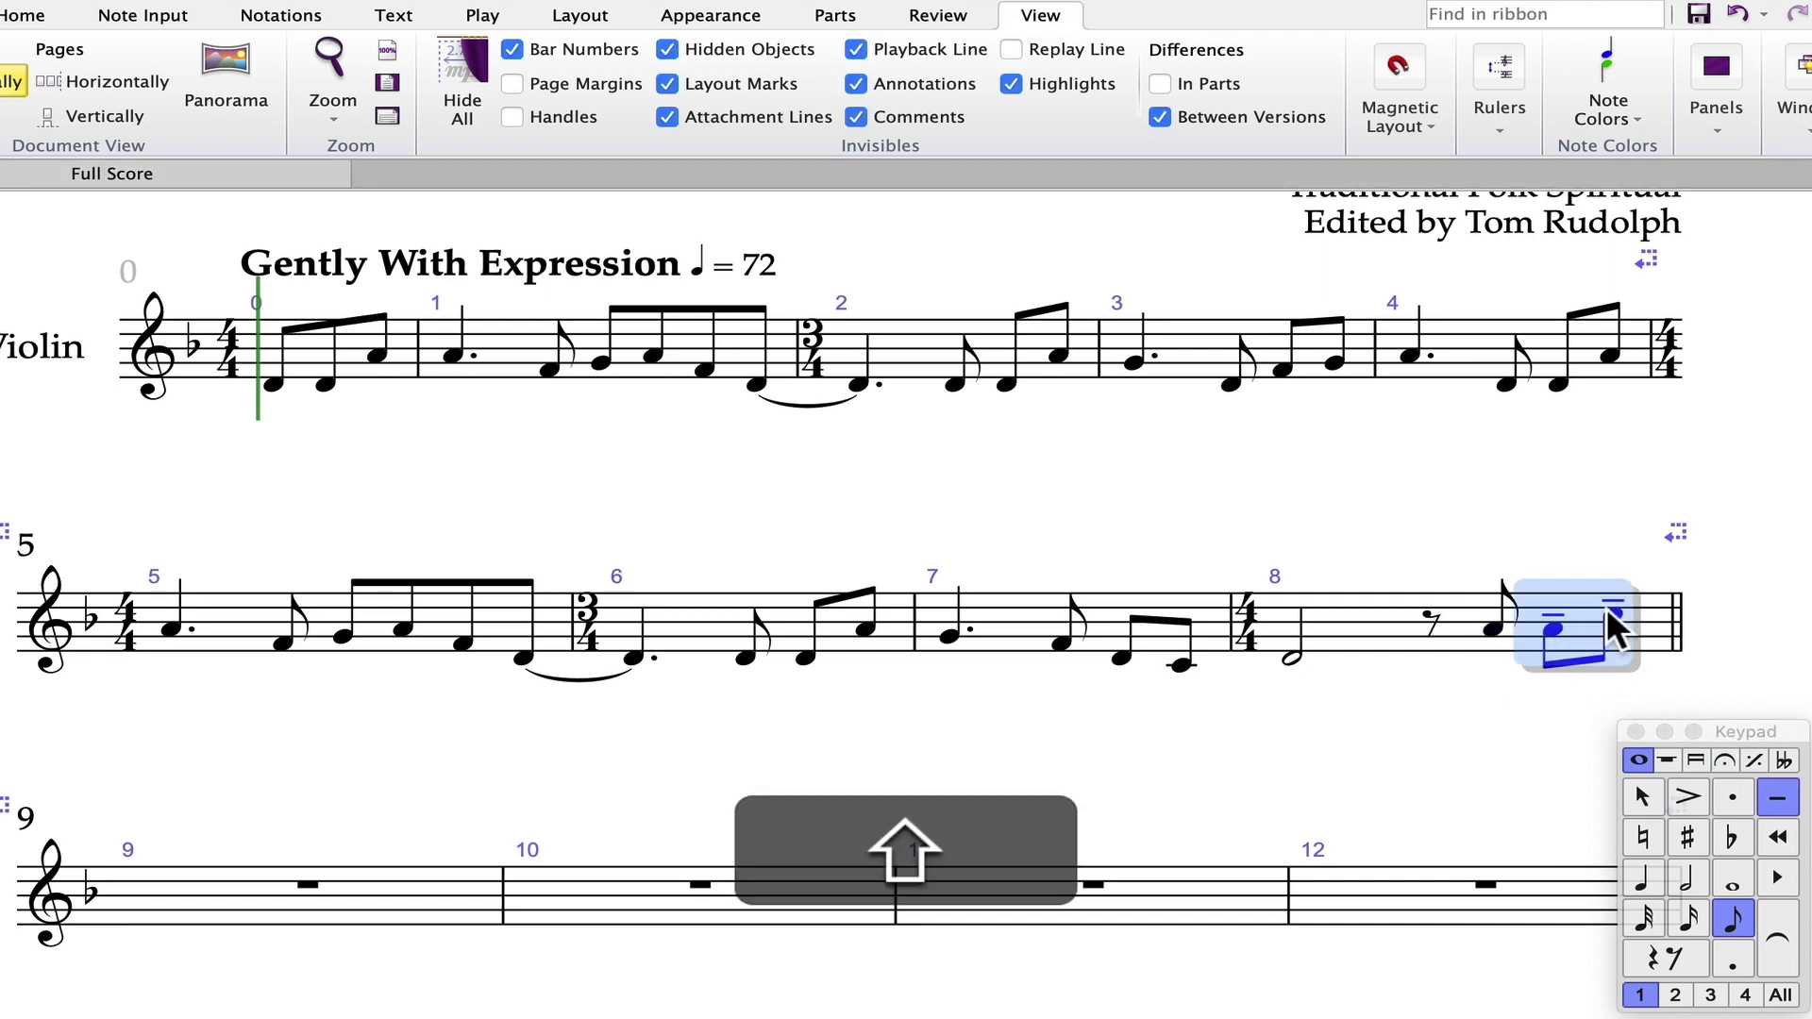
{"action": "left_click", "coordinate": [1778, 800]}
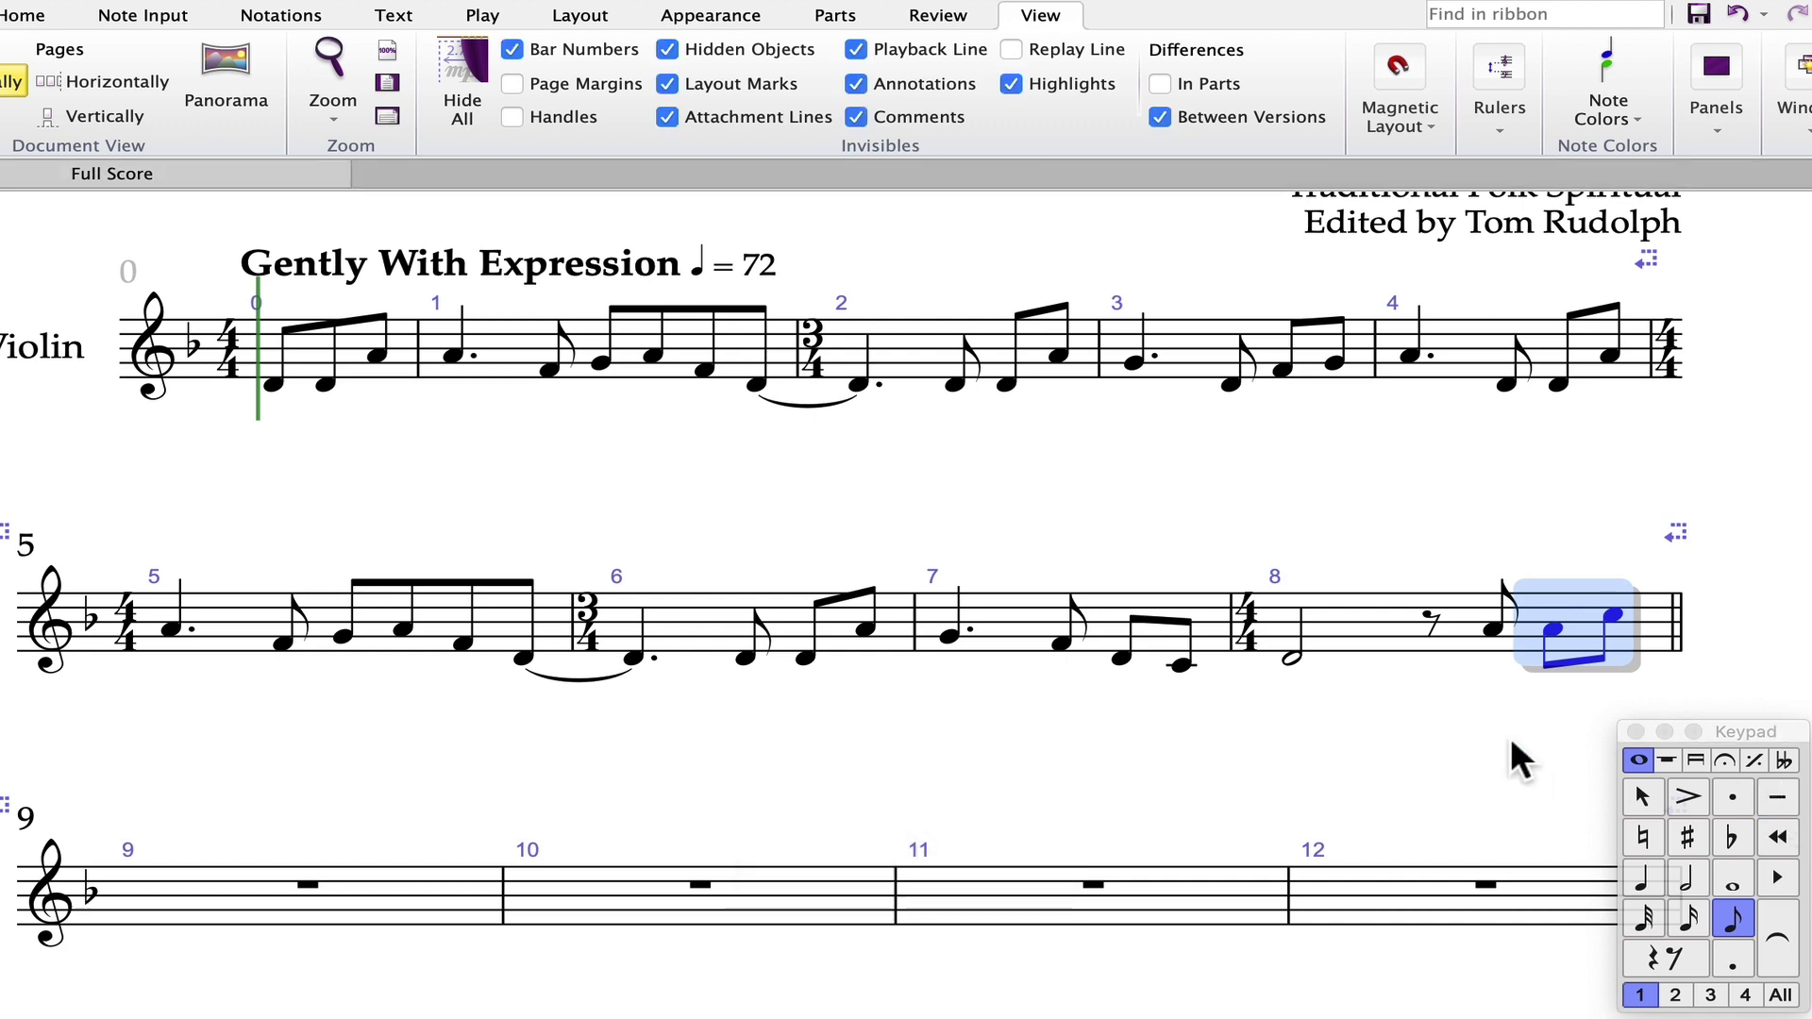
{"action": "left_click", "coordinate": [1479, 681]}
{"action": "left_click", "coordinate": [1490, 629]}
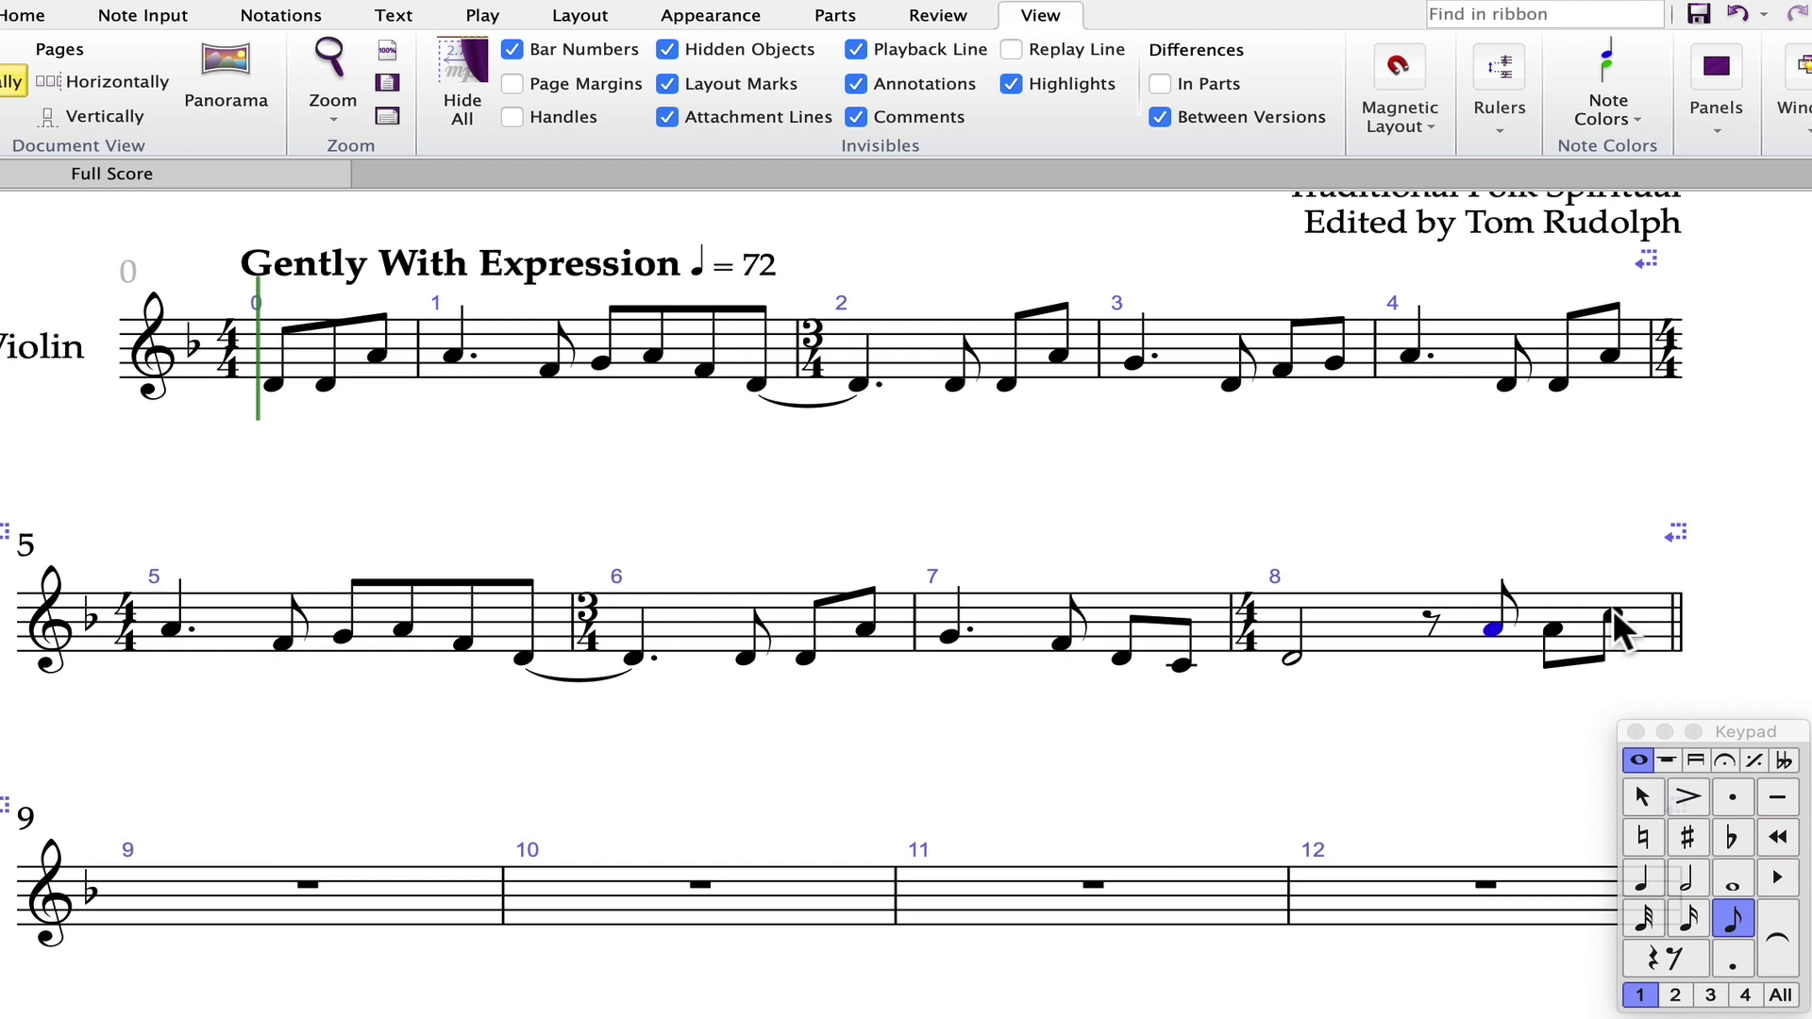
{"action": "left_click", "coordinate": [1611, 608], "text": "shift"}
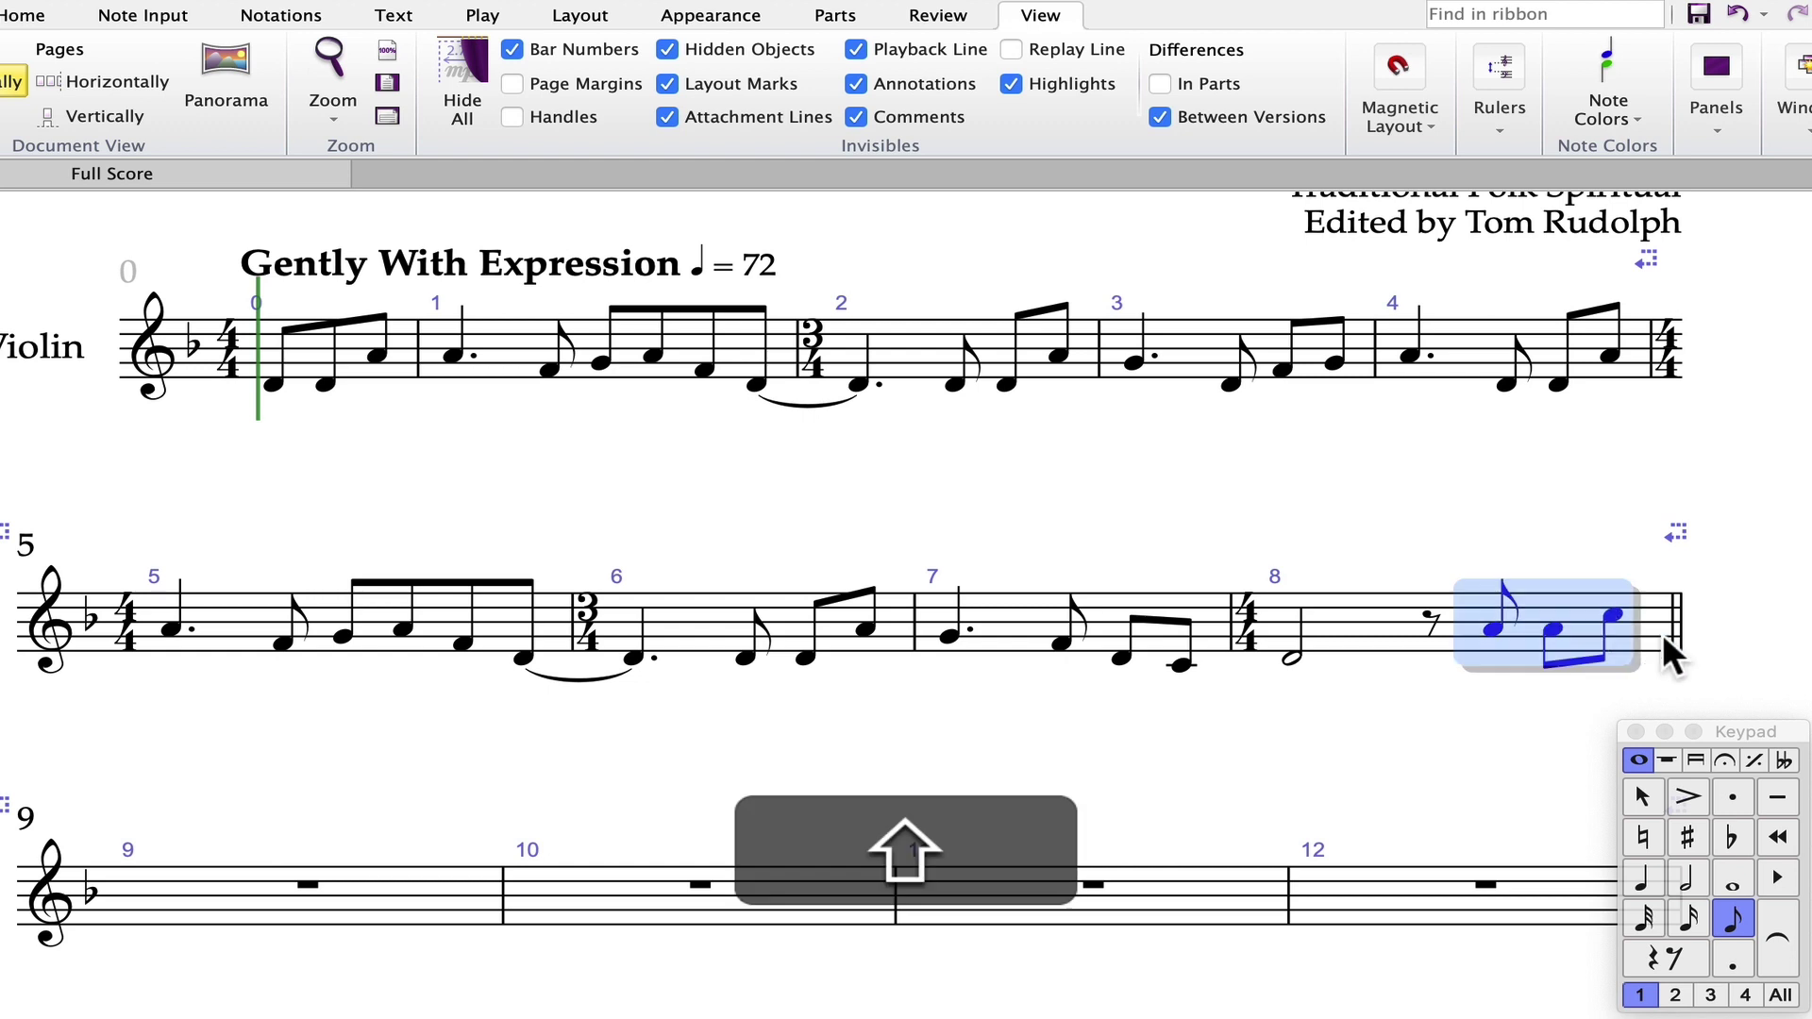
{"action": "left_click", "coordinate": [1778, 799]}
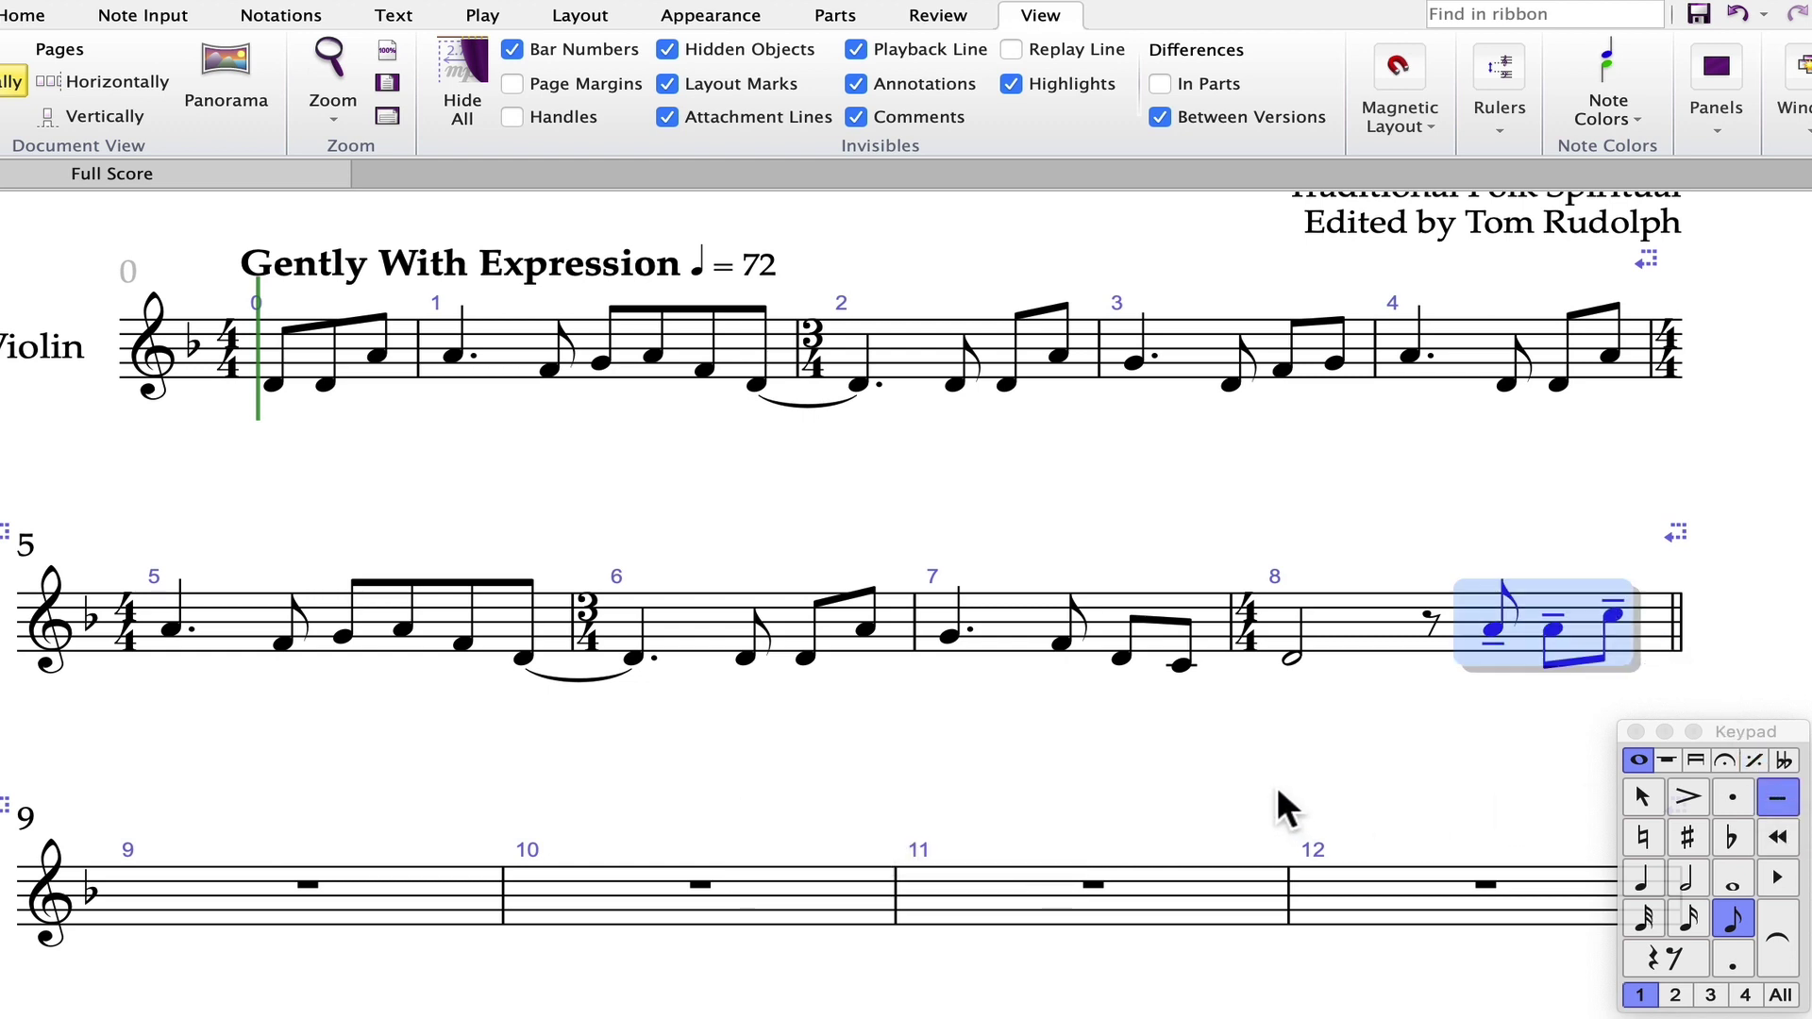
{"action": "left_click", "coordinate": [1474, 736]}
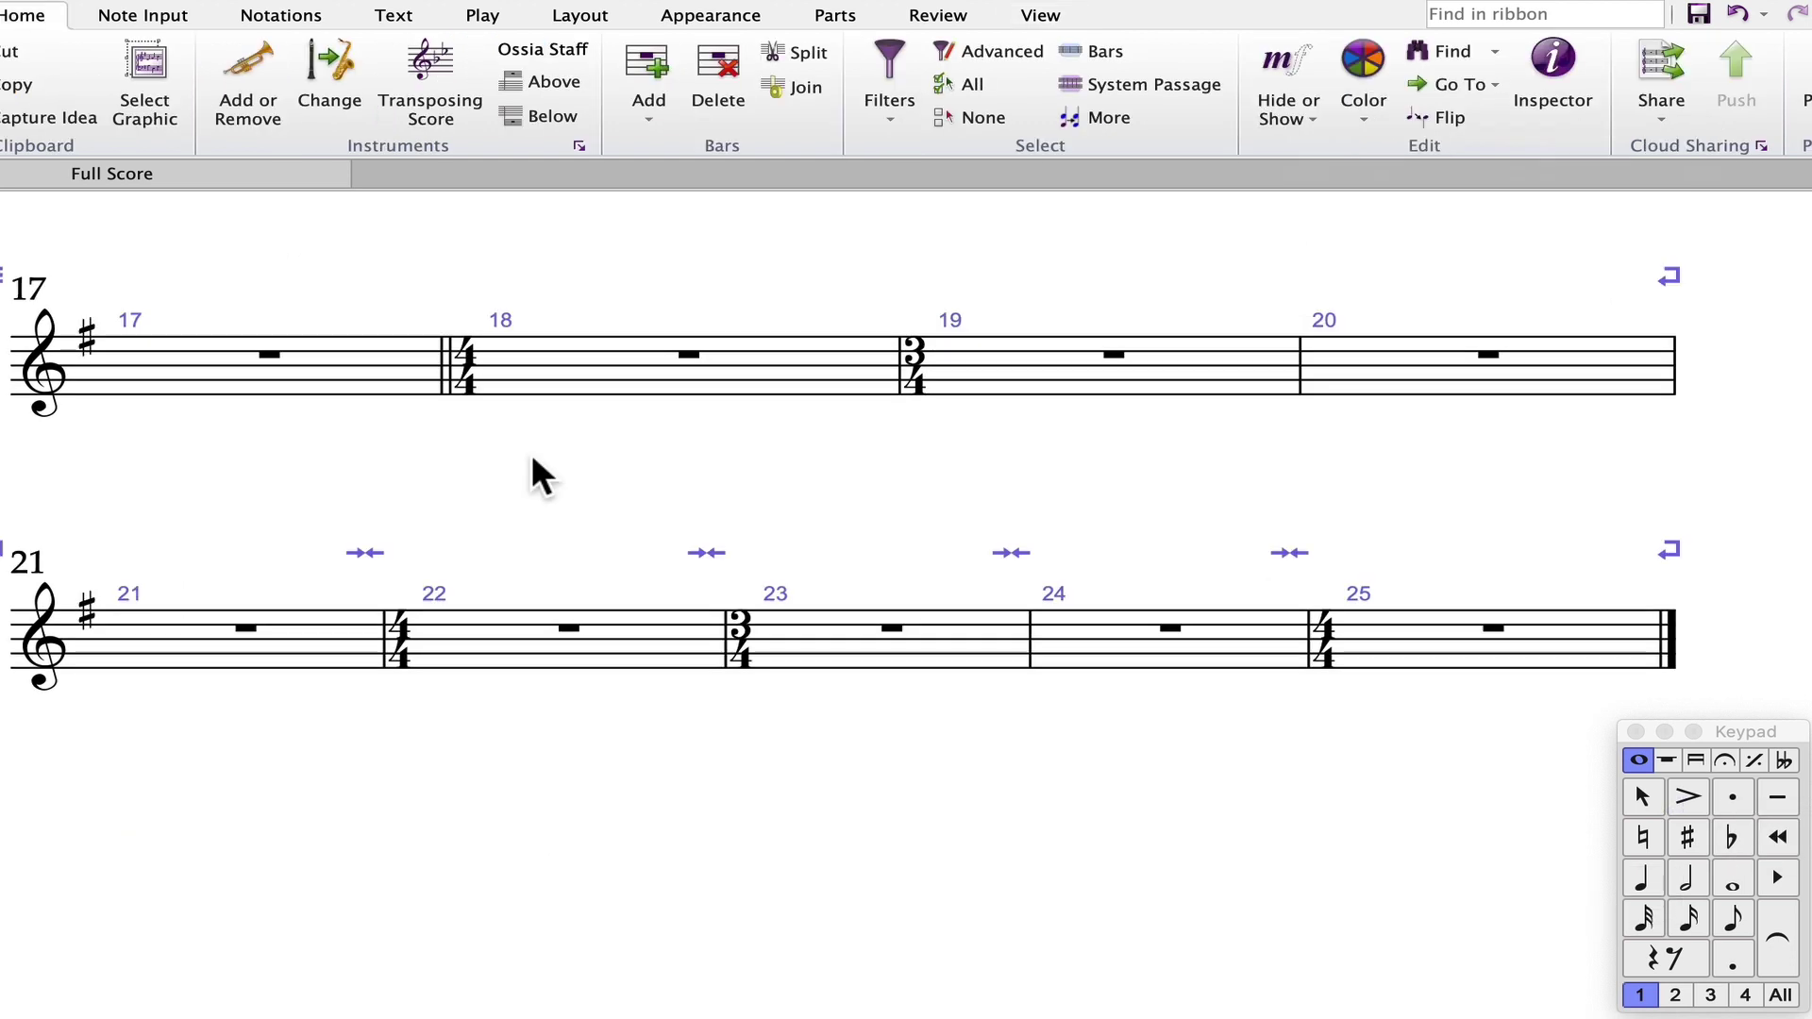
Enter an eighth rest and eighth notes E, E and B in bar 17.
{"action": "left_click", "coordinate": [307, 367]}
{"action": "key", "text": "n"}
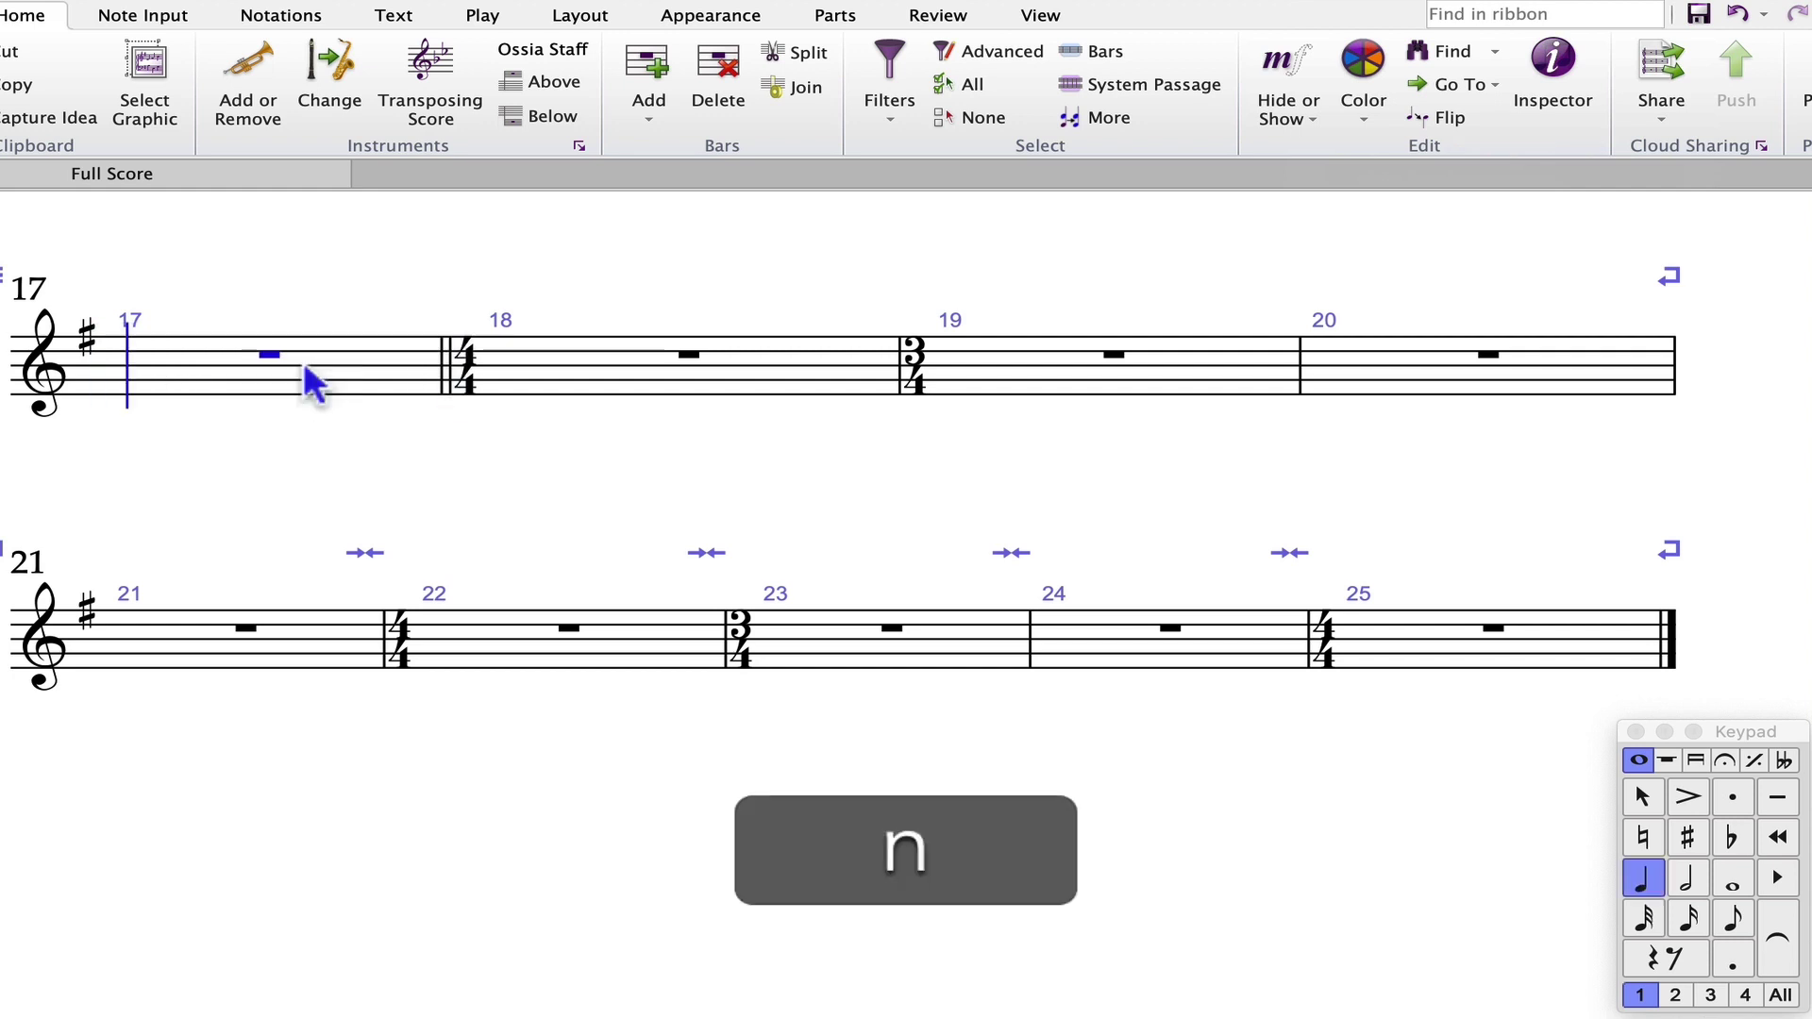
{"action": "key", "text": "3"}
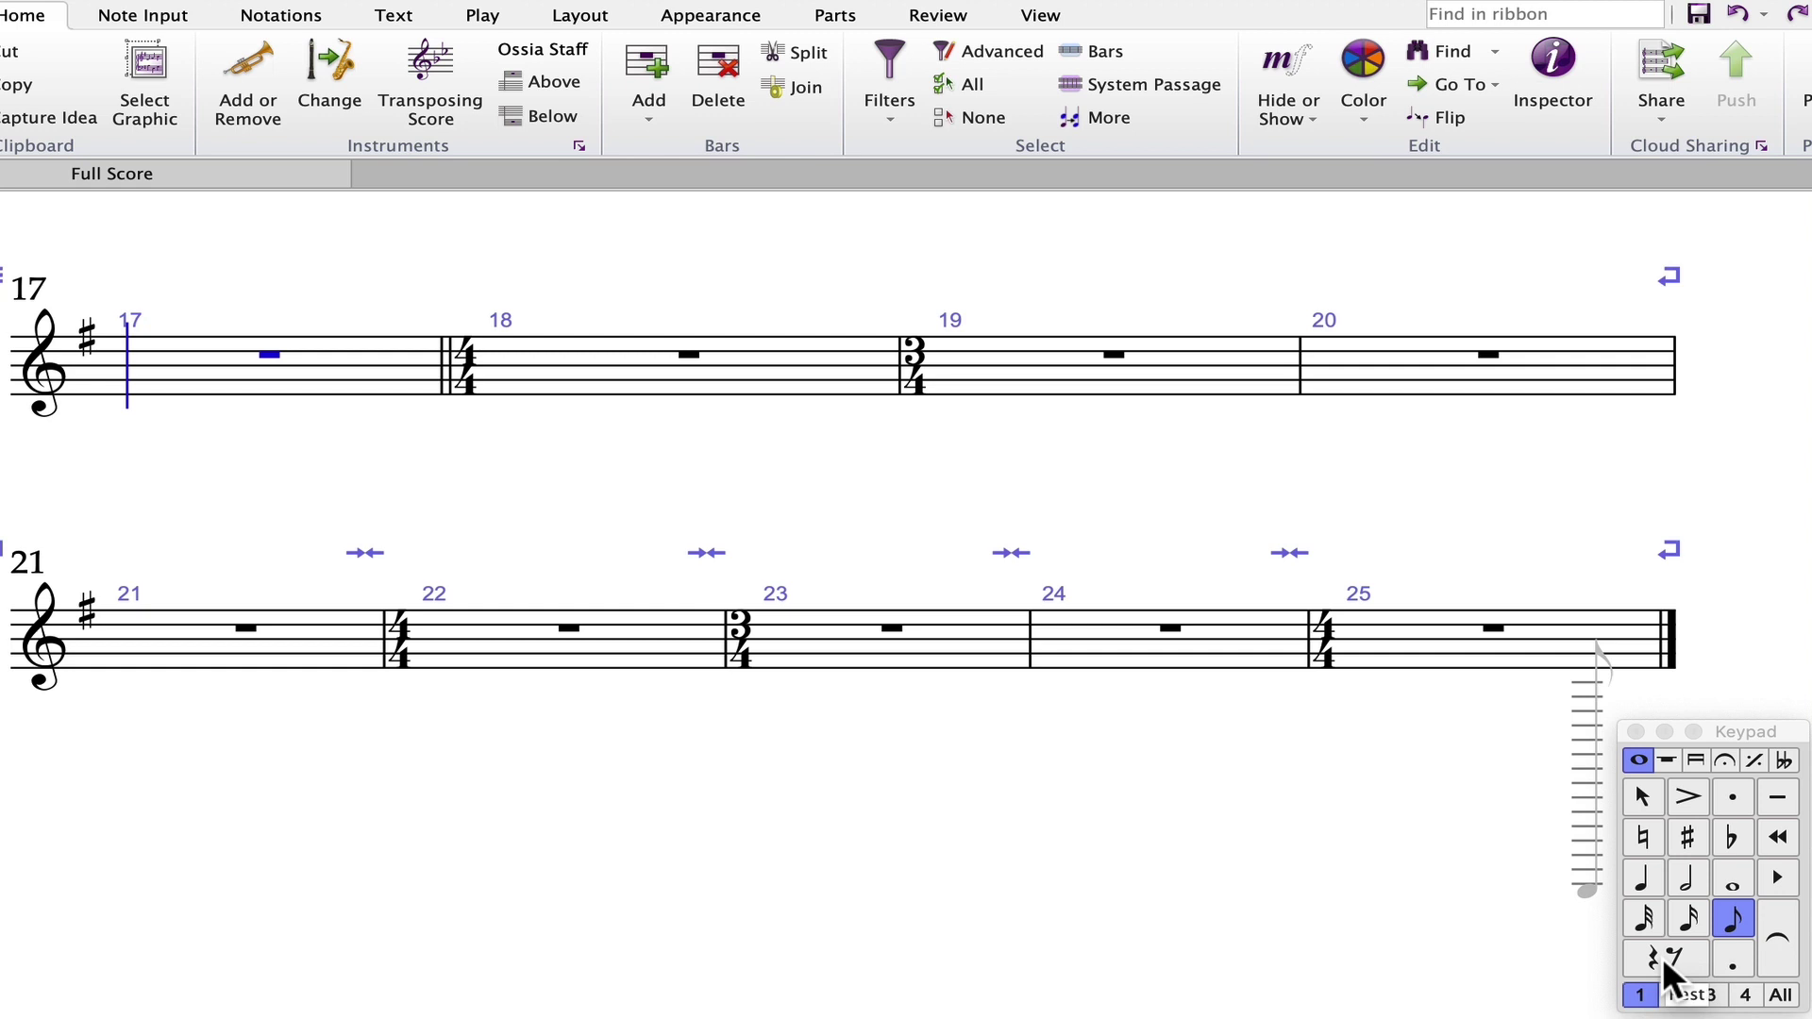
{"action": "left_click", "coordinate": [1660, 957]}
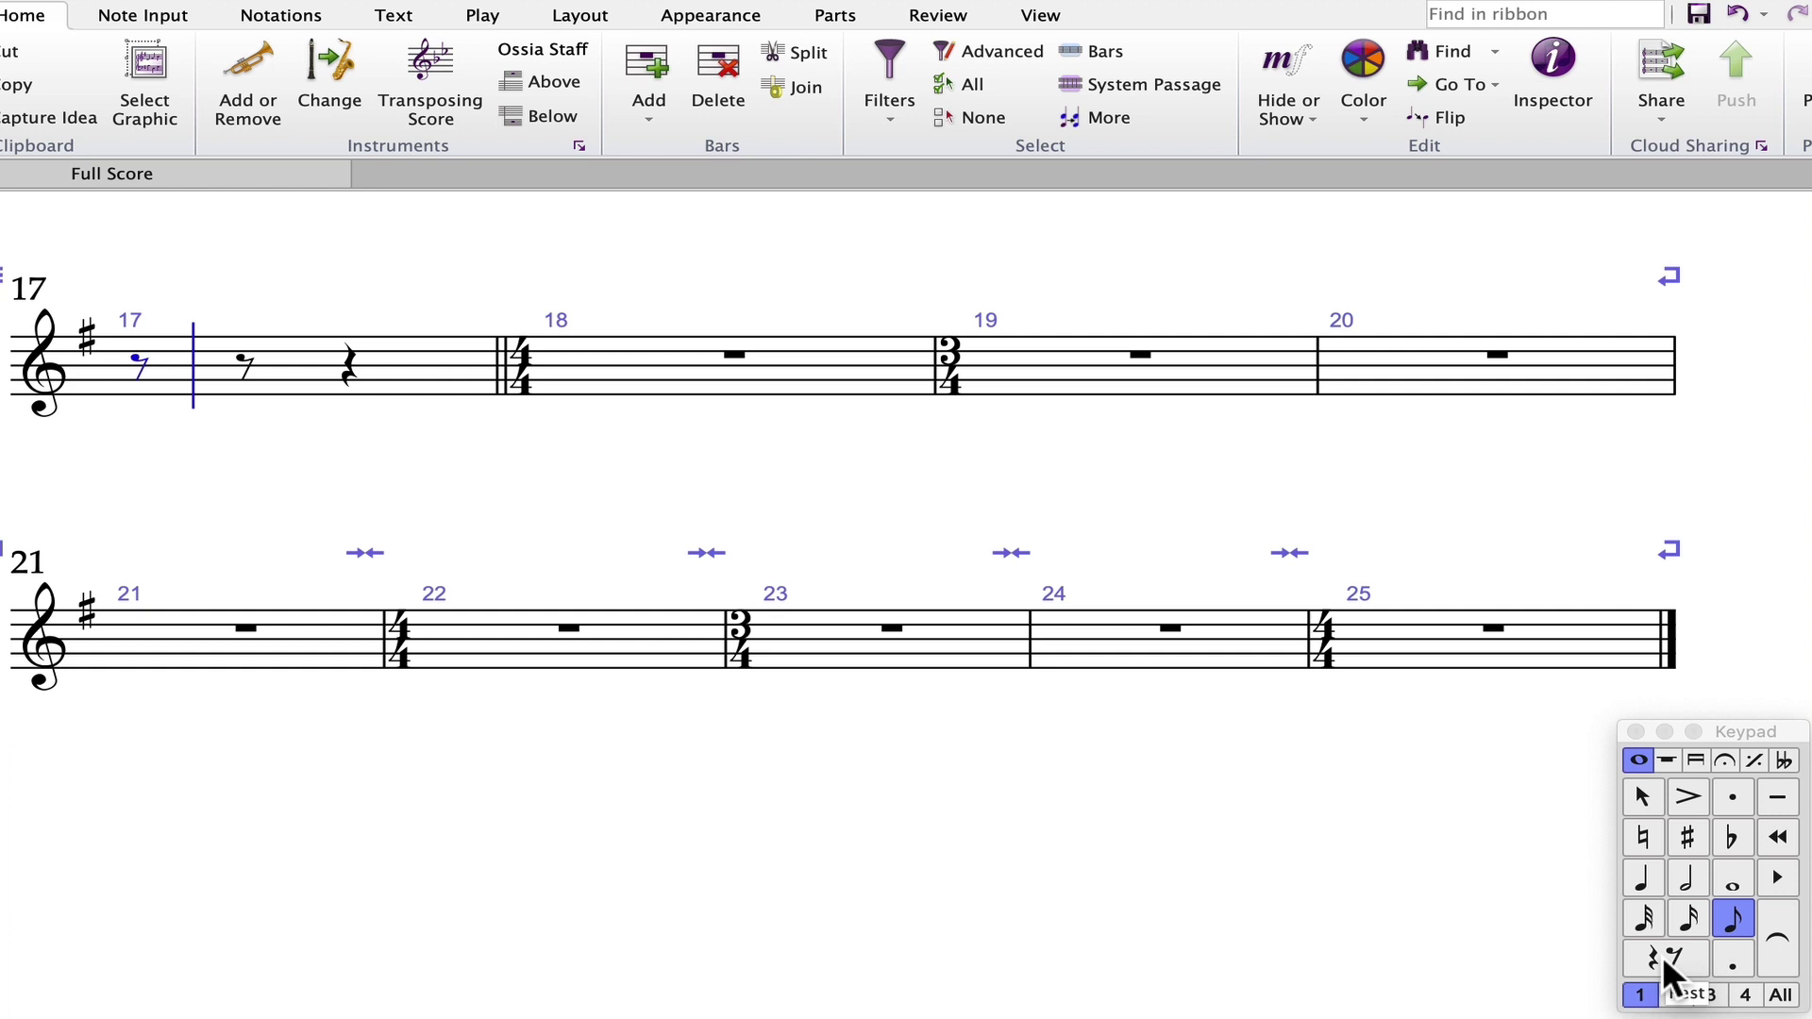
{"action": "key", "text": "e"}
{"action": "key", "text": "e"}
{"action": "key", "text": "b"}
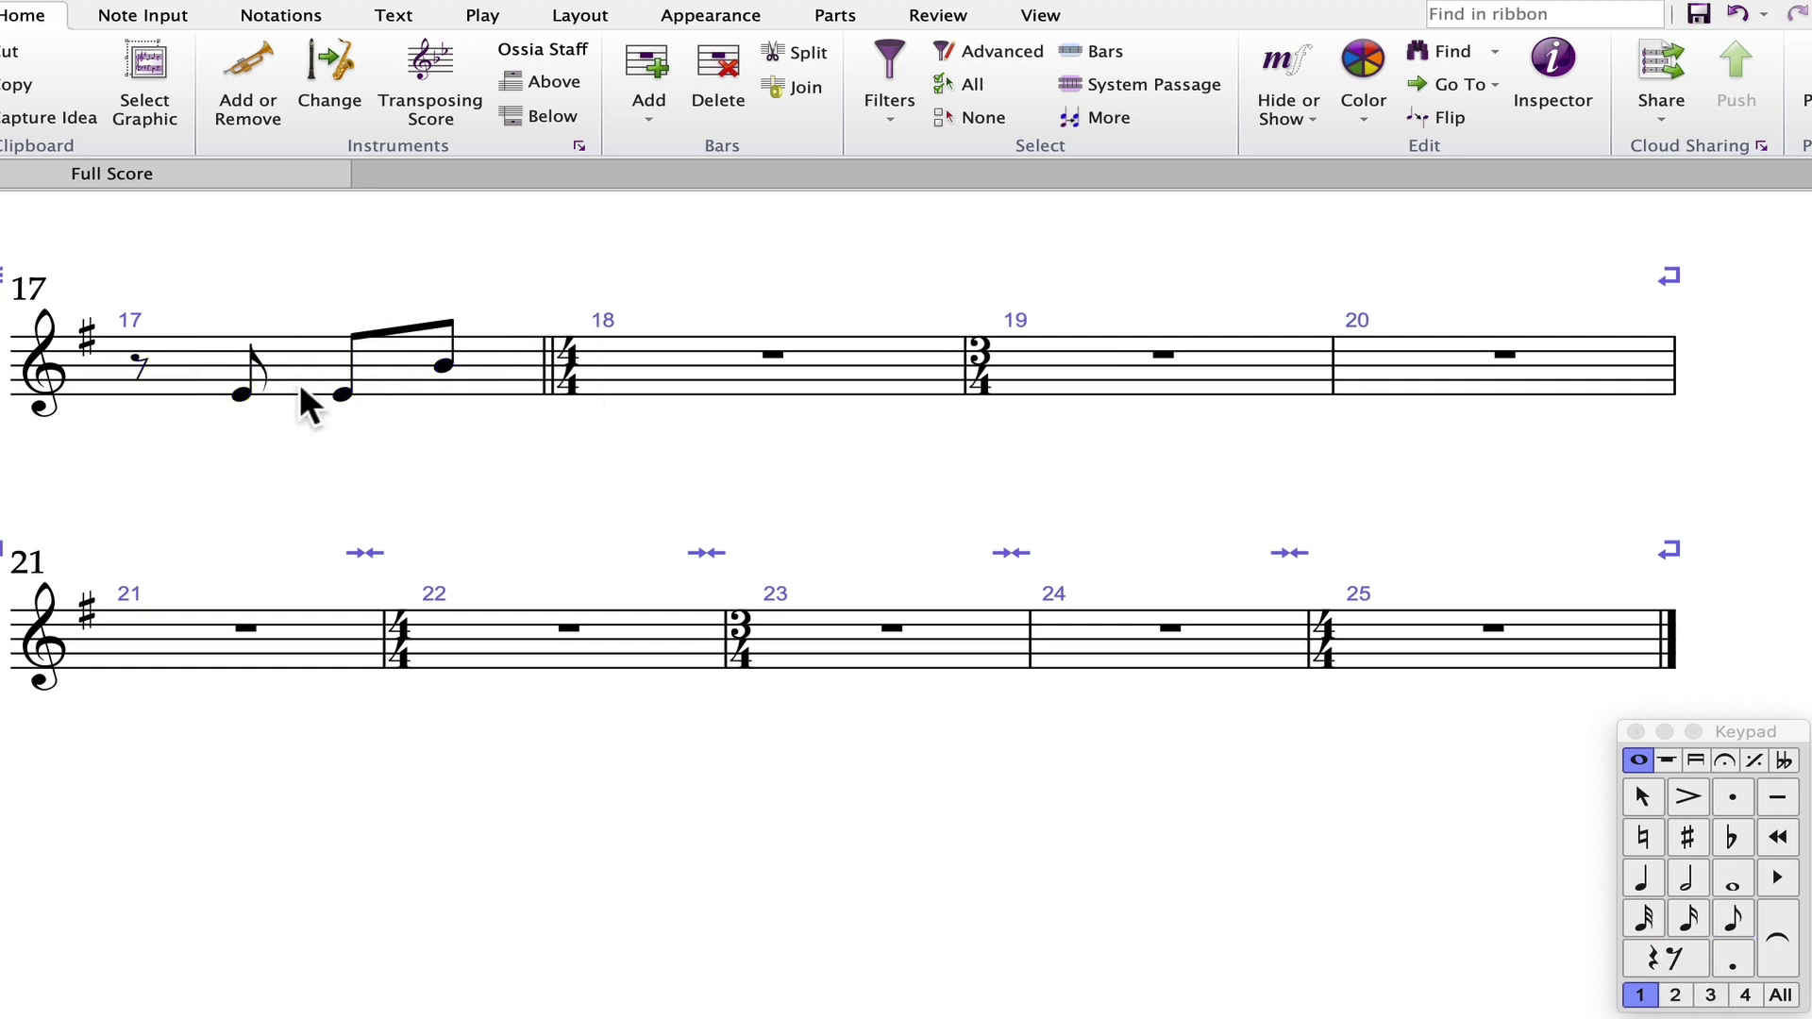
Add marcato accents to bar 17's three eighth notes from the Keypad articulations.
{"action": "left_click", "coordinate": [295, 367]}
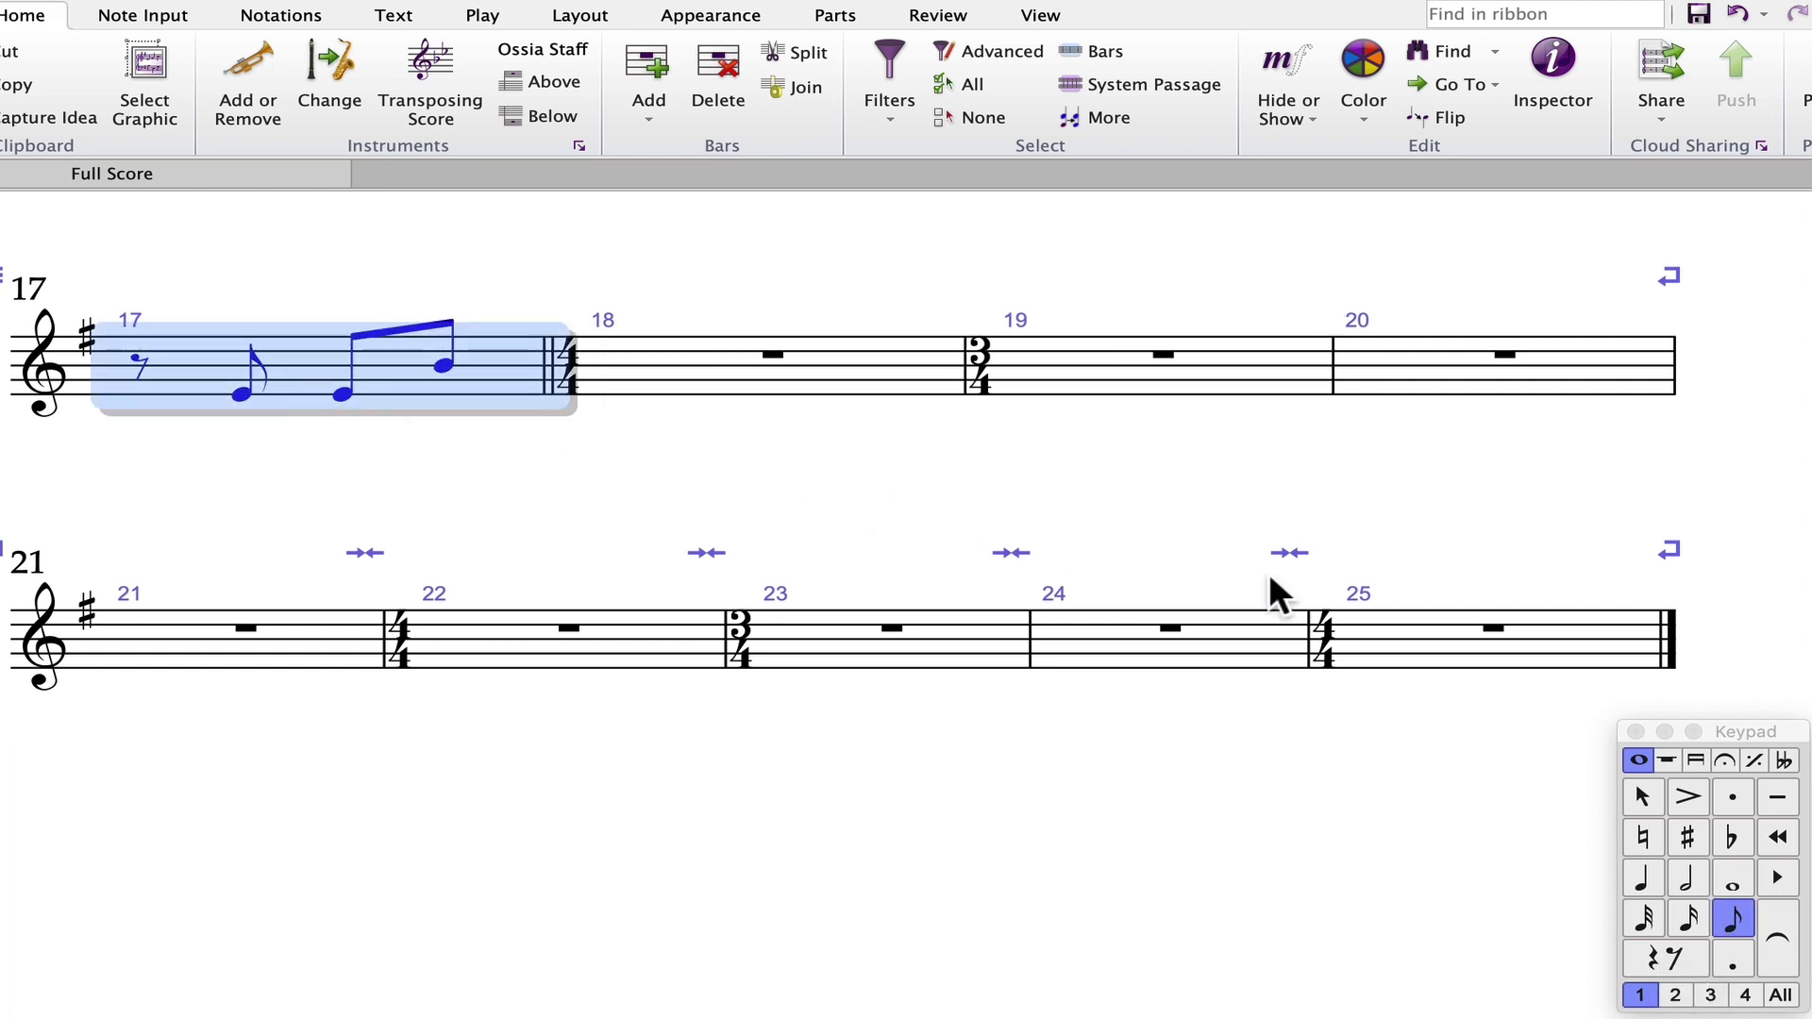
{"action": "left_click", "coordinate": [1723, 760]}
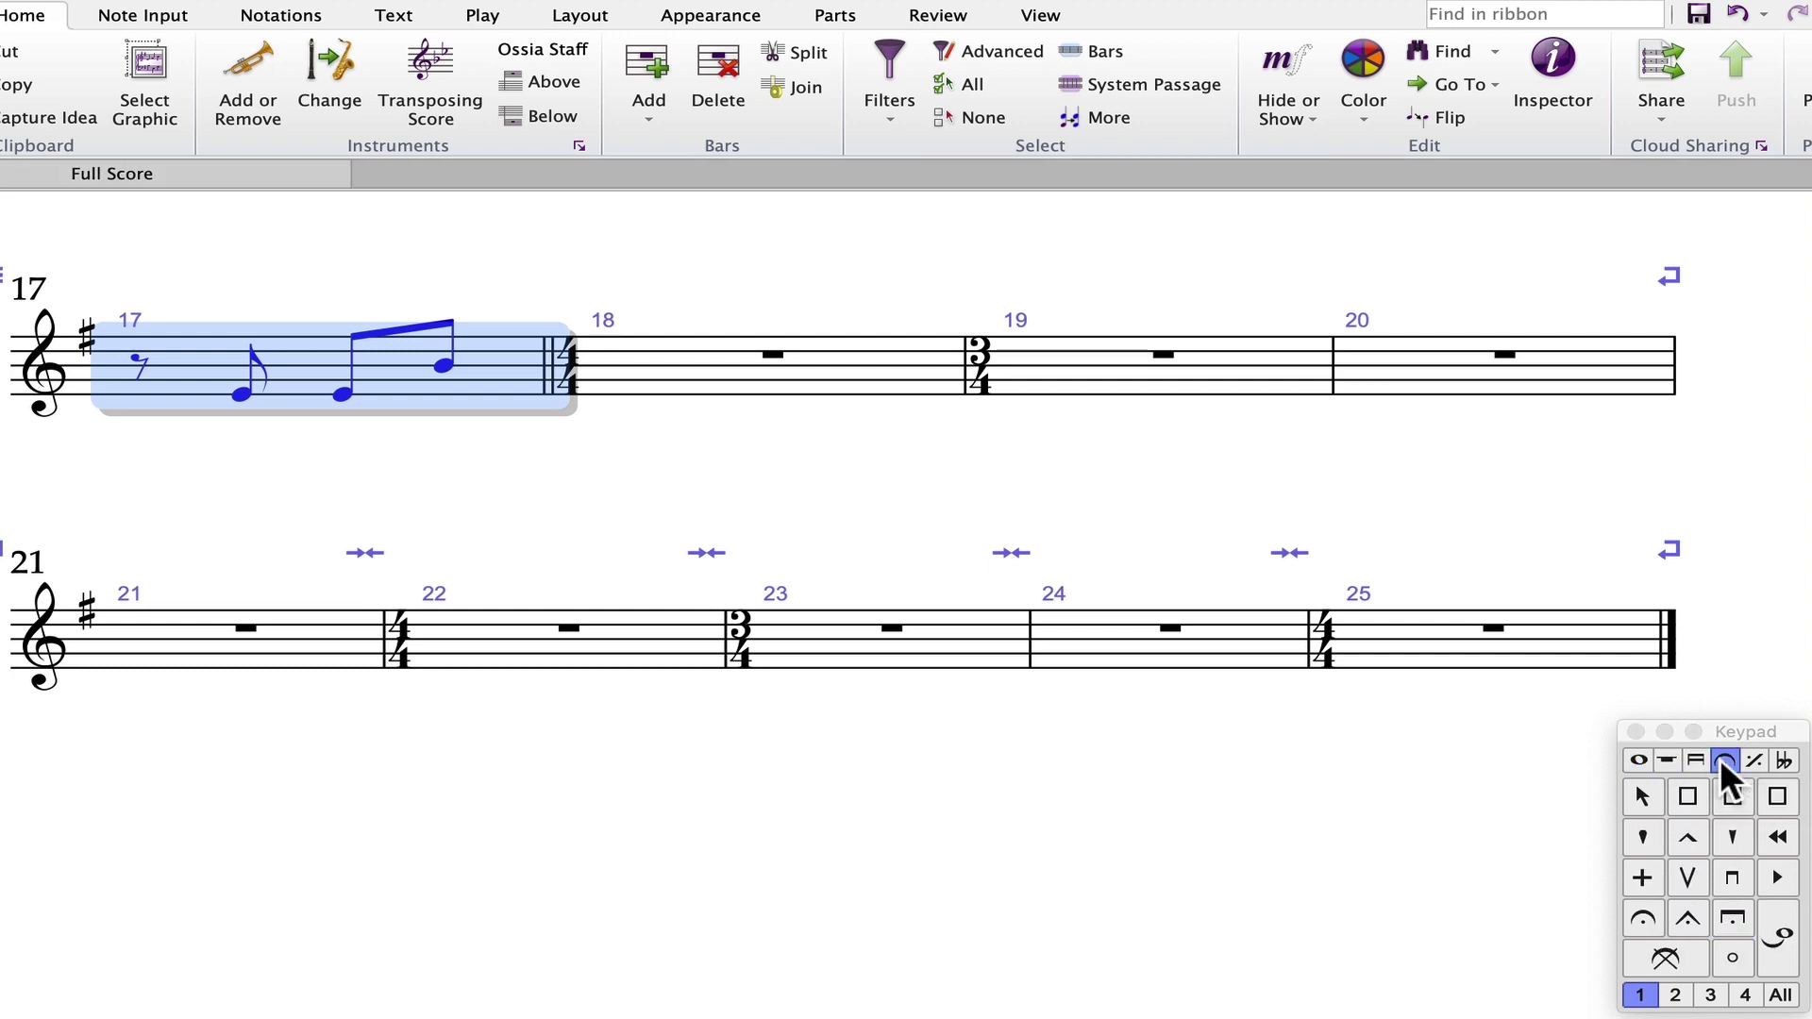
{"action": "key", "text": "KP_Add"}
{"action": "left_click", "coordinate": [1721, 759]}
{"action": "left_click", "coordinate": [1682, 836]}
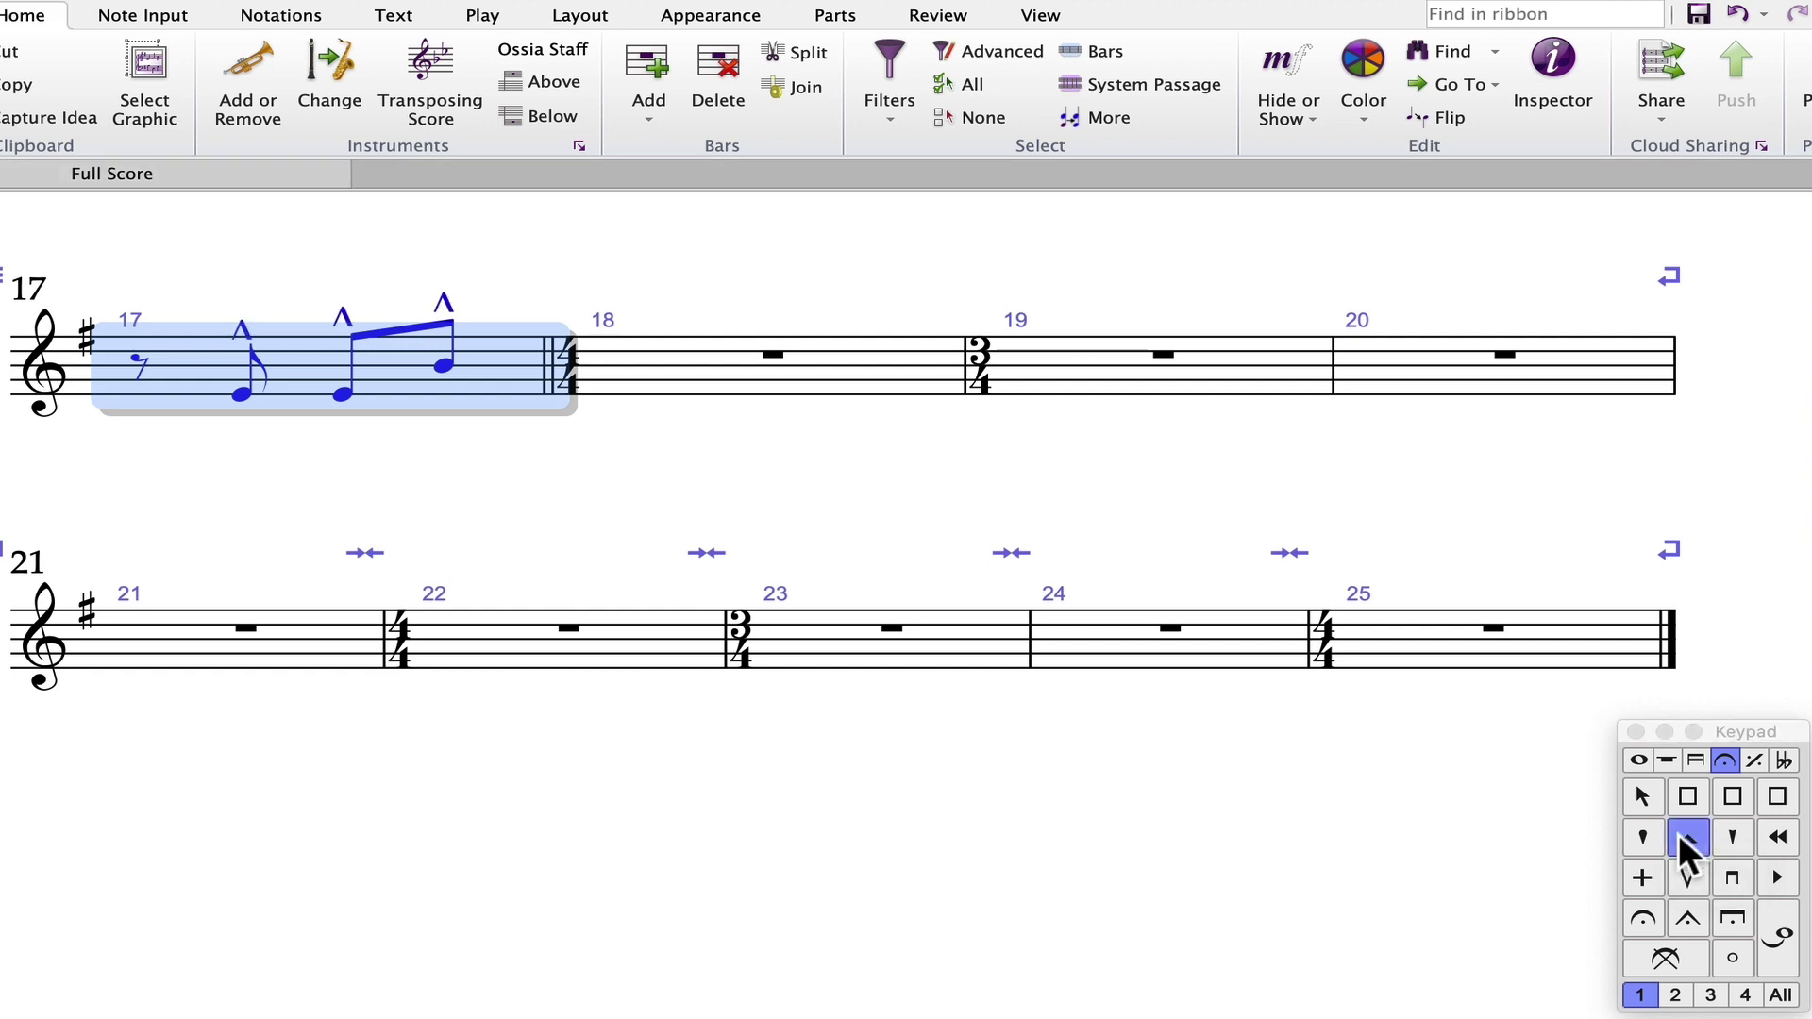
{"action": "key", "text": "Escape"}
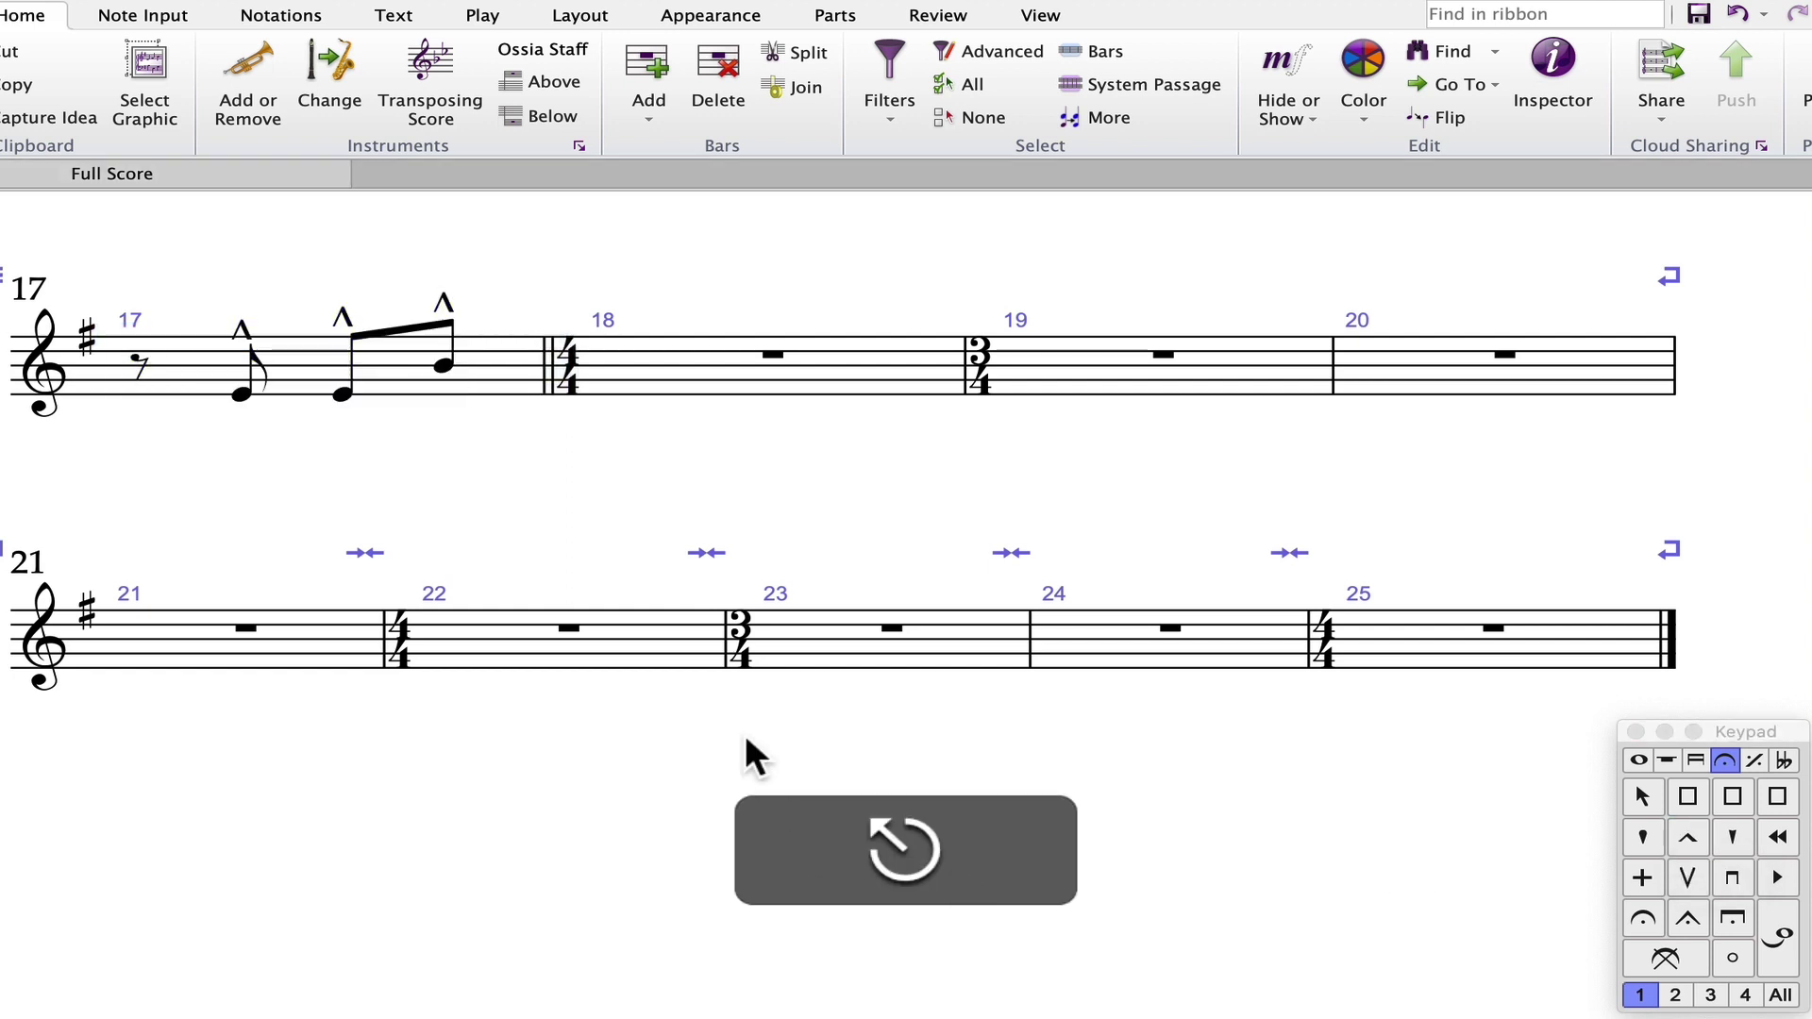
{"action": "left_click", "coordinate": [641, 370]}
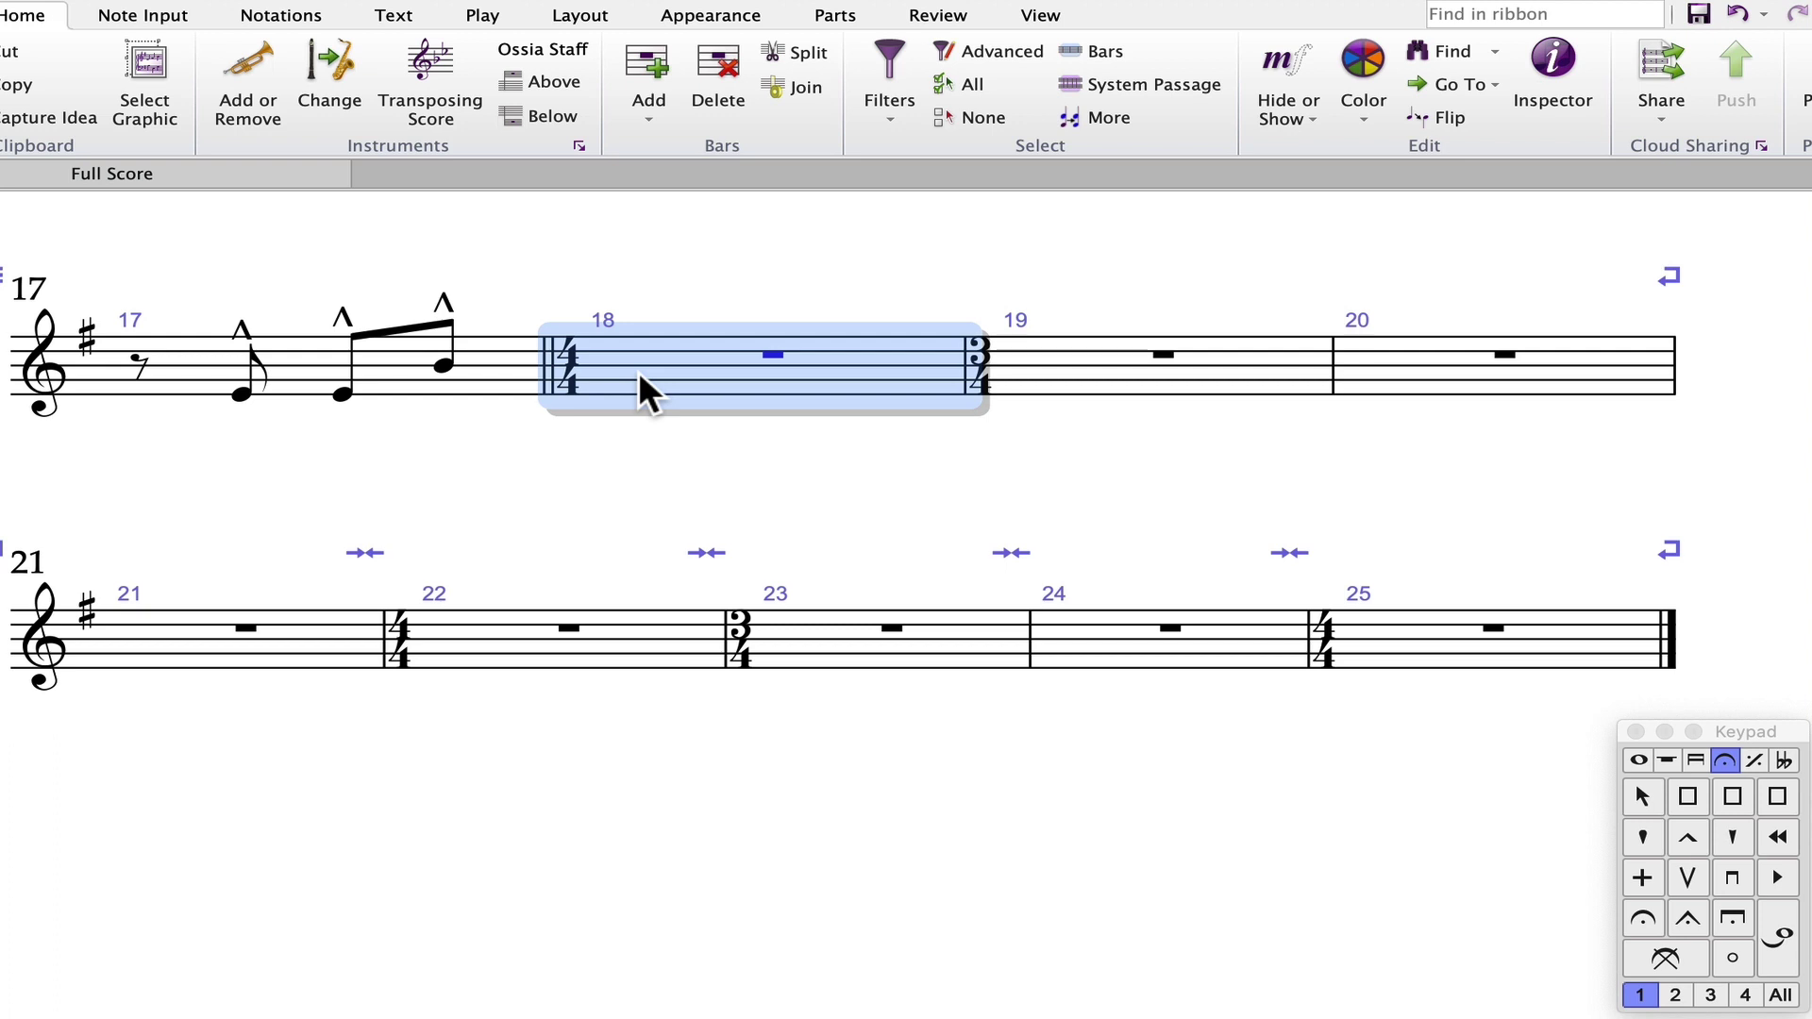
Fill bar 18 with a dotted-quarter B and eighths G, A, B, G, E.
{"action": "key", "text": "n"}
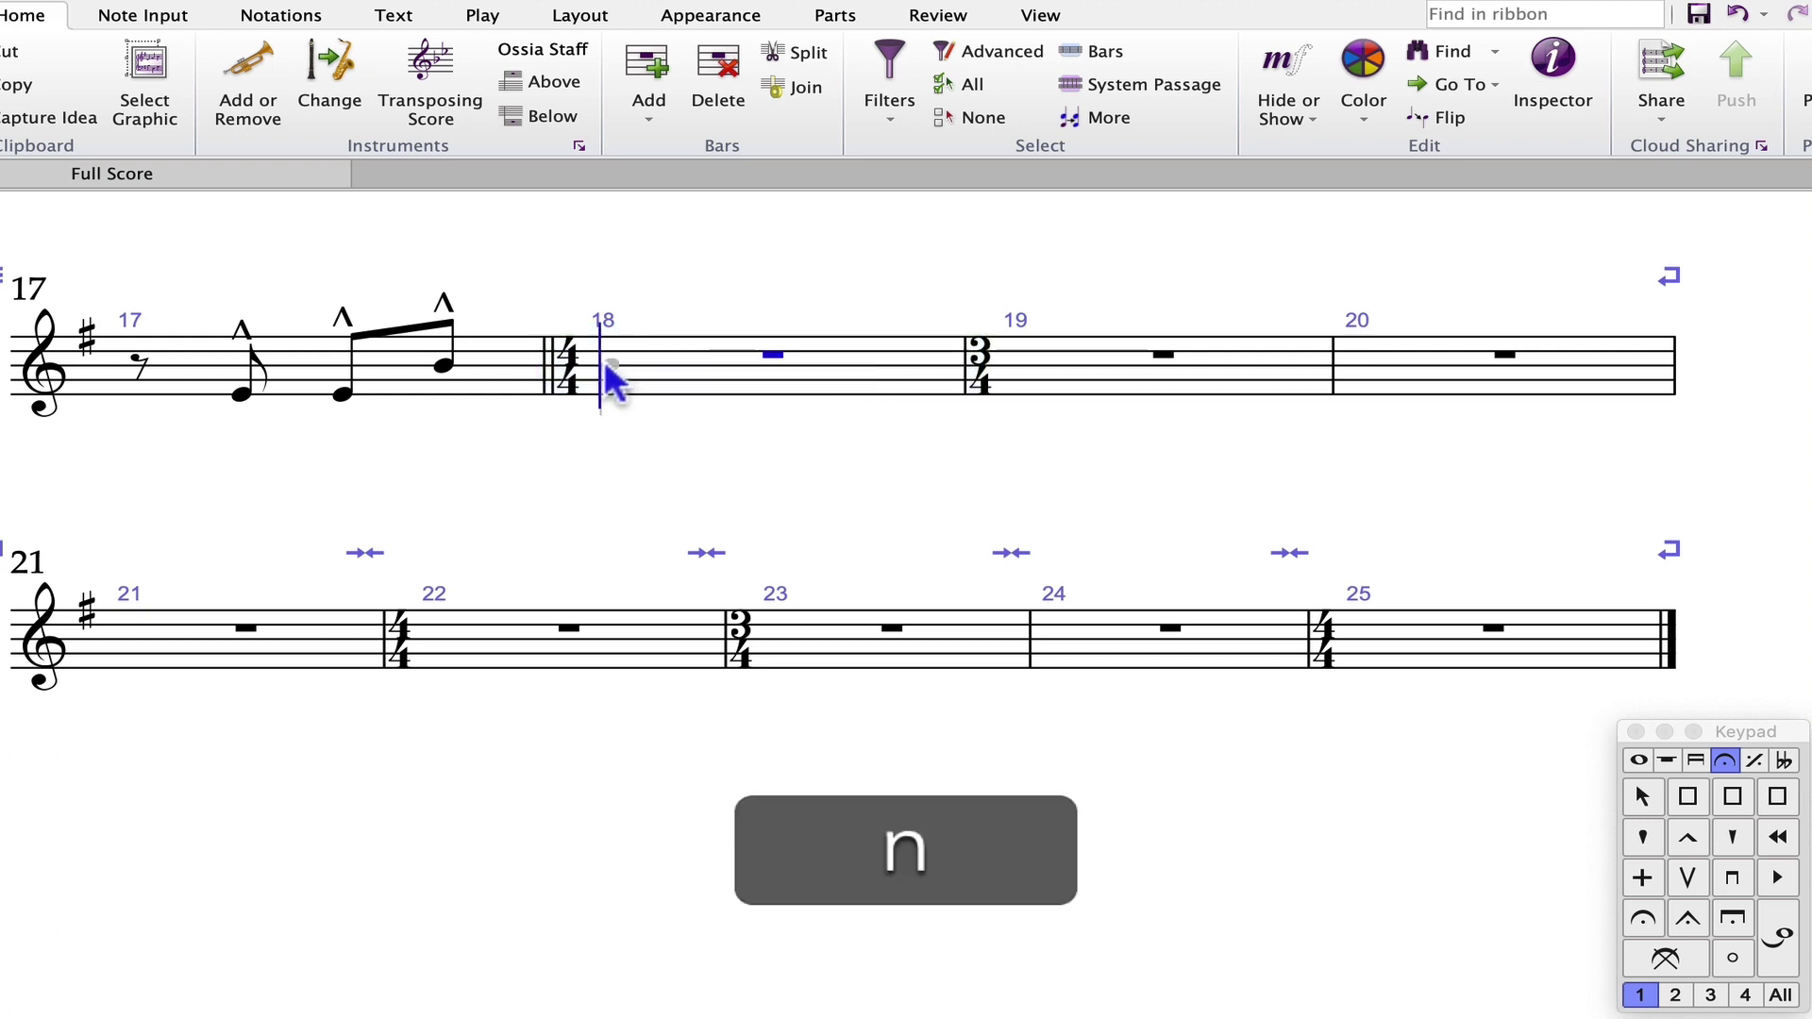
{"action": "key", "text": "F11"}
{"action": "key", "text": "F7"}
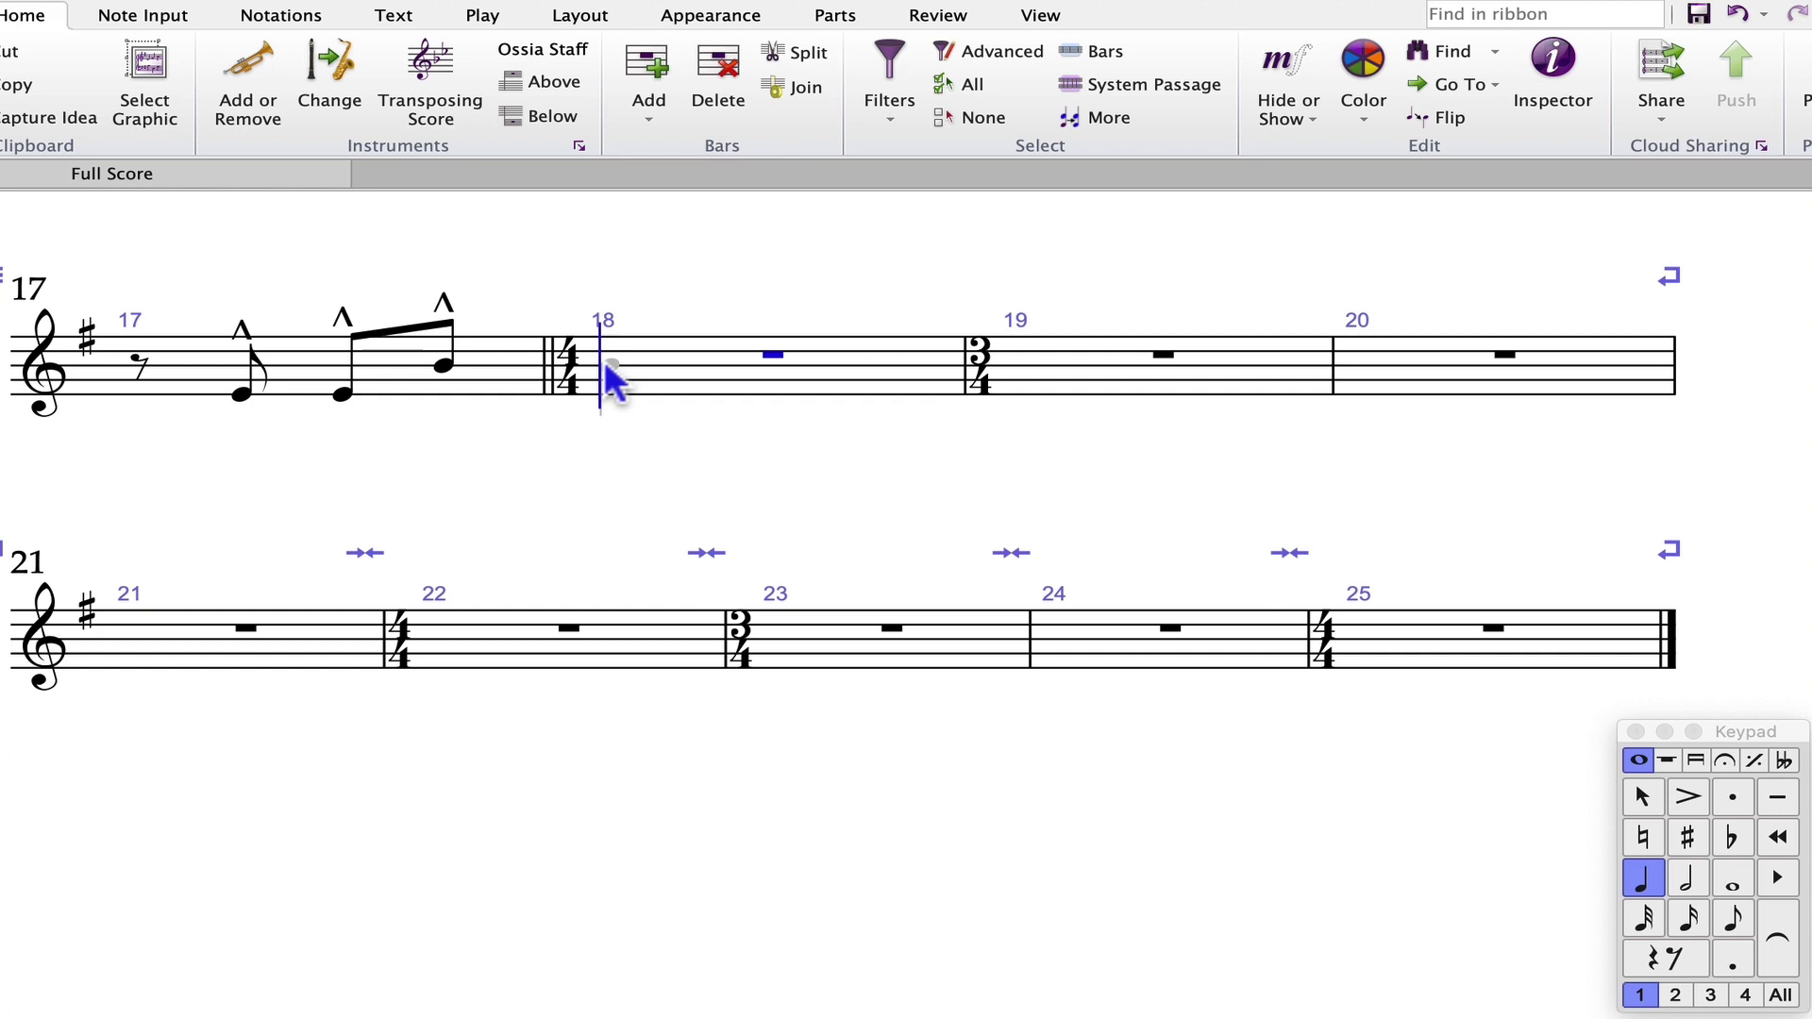
{"action": "key", "text": "period"}
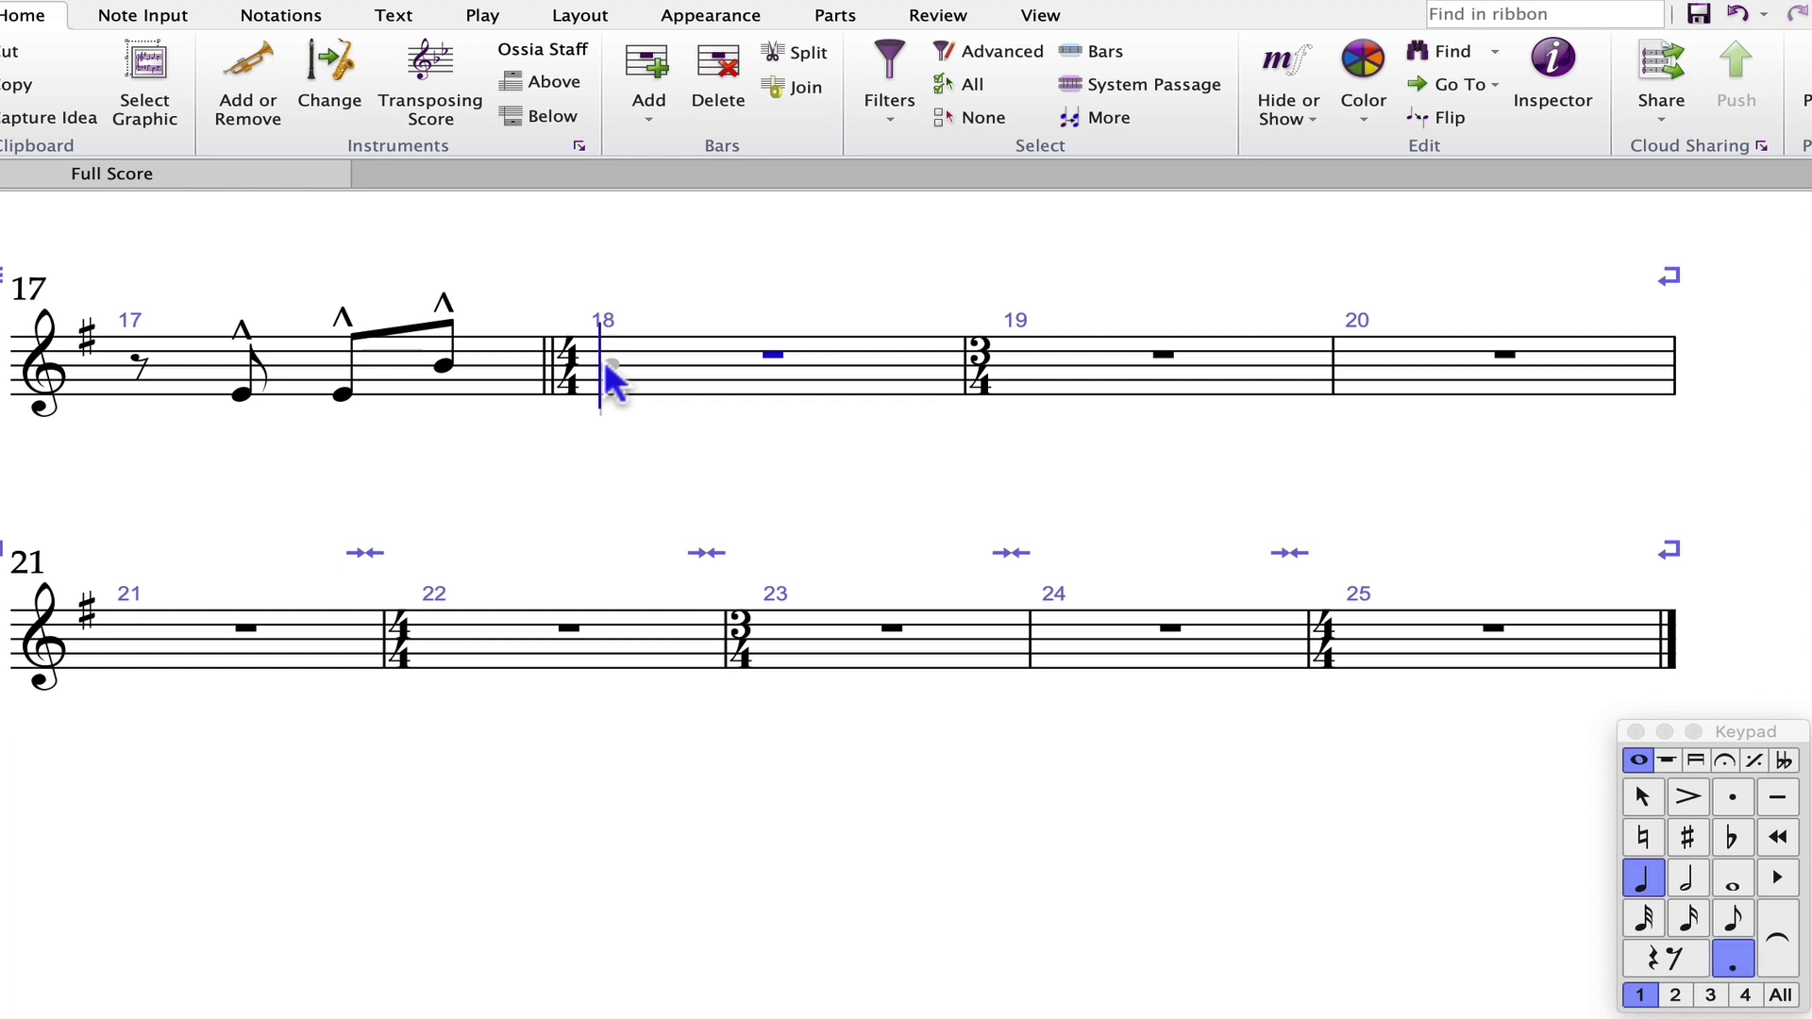
{"action": "key", "text": "b"}
{"action": "key", "text": "3"}
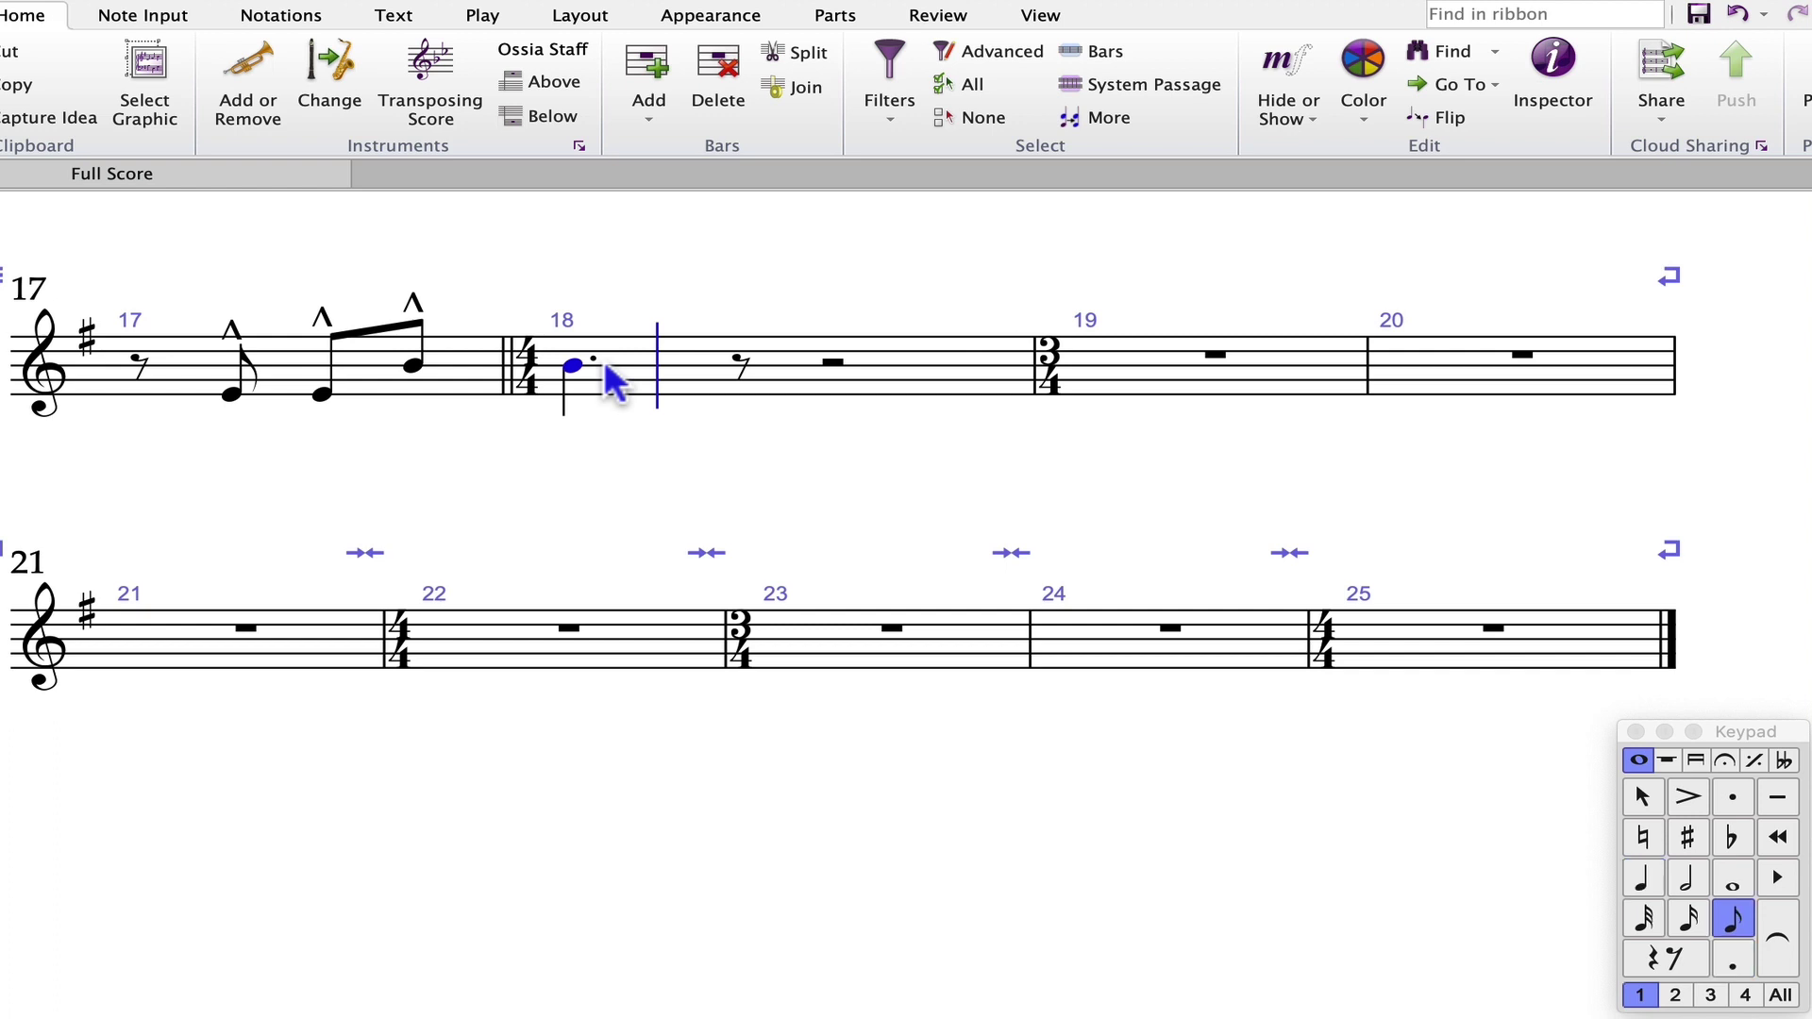
{"action": "key", "text": "g"}
{"action": "key", "text": "a"}
{"action": "key", "text": "b"}
{"action": "key", "text": "g"}
{"action": "key", "text": "e"}
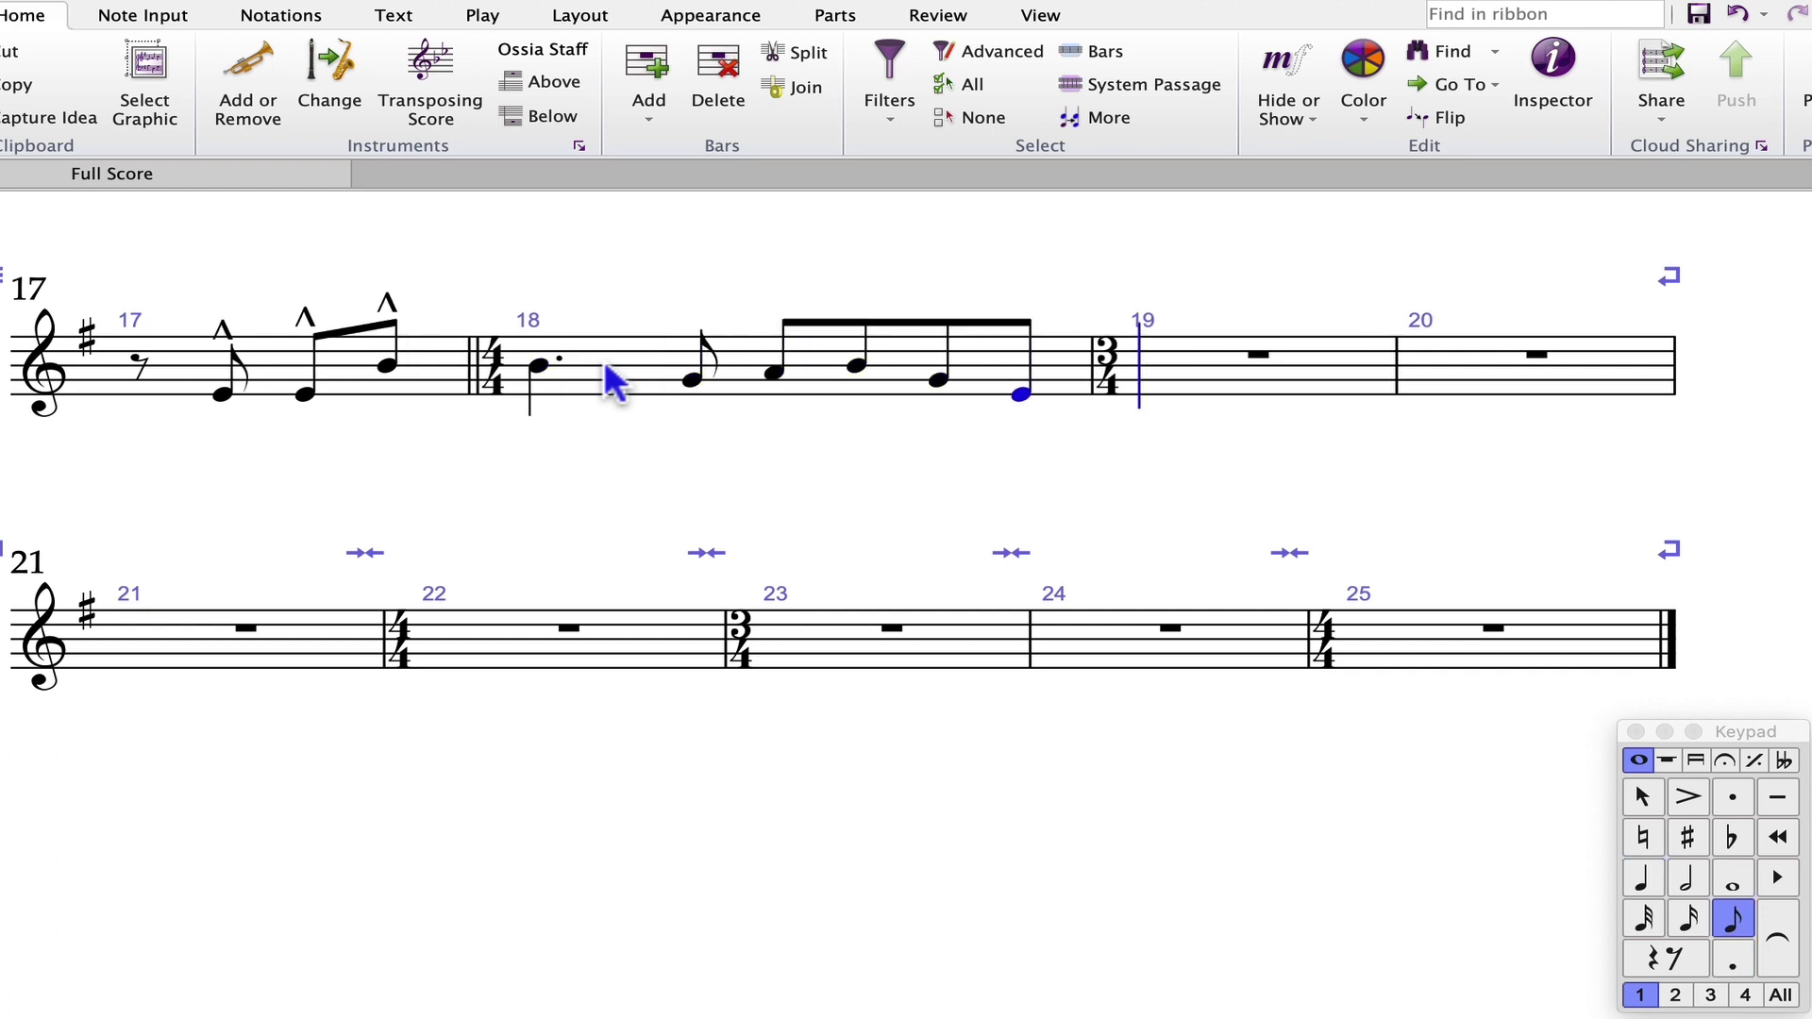
Tie bar 18's final E into a dotted-quarter E opening bar 19.
{"action": "key", "text": "Return"}
{"action": "key", "text": "4"}
{"action": "key", "text": "period"}
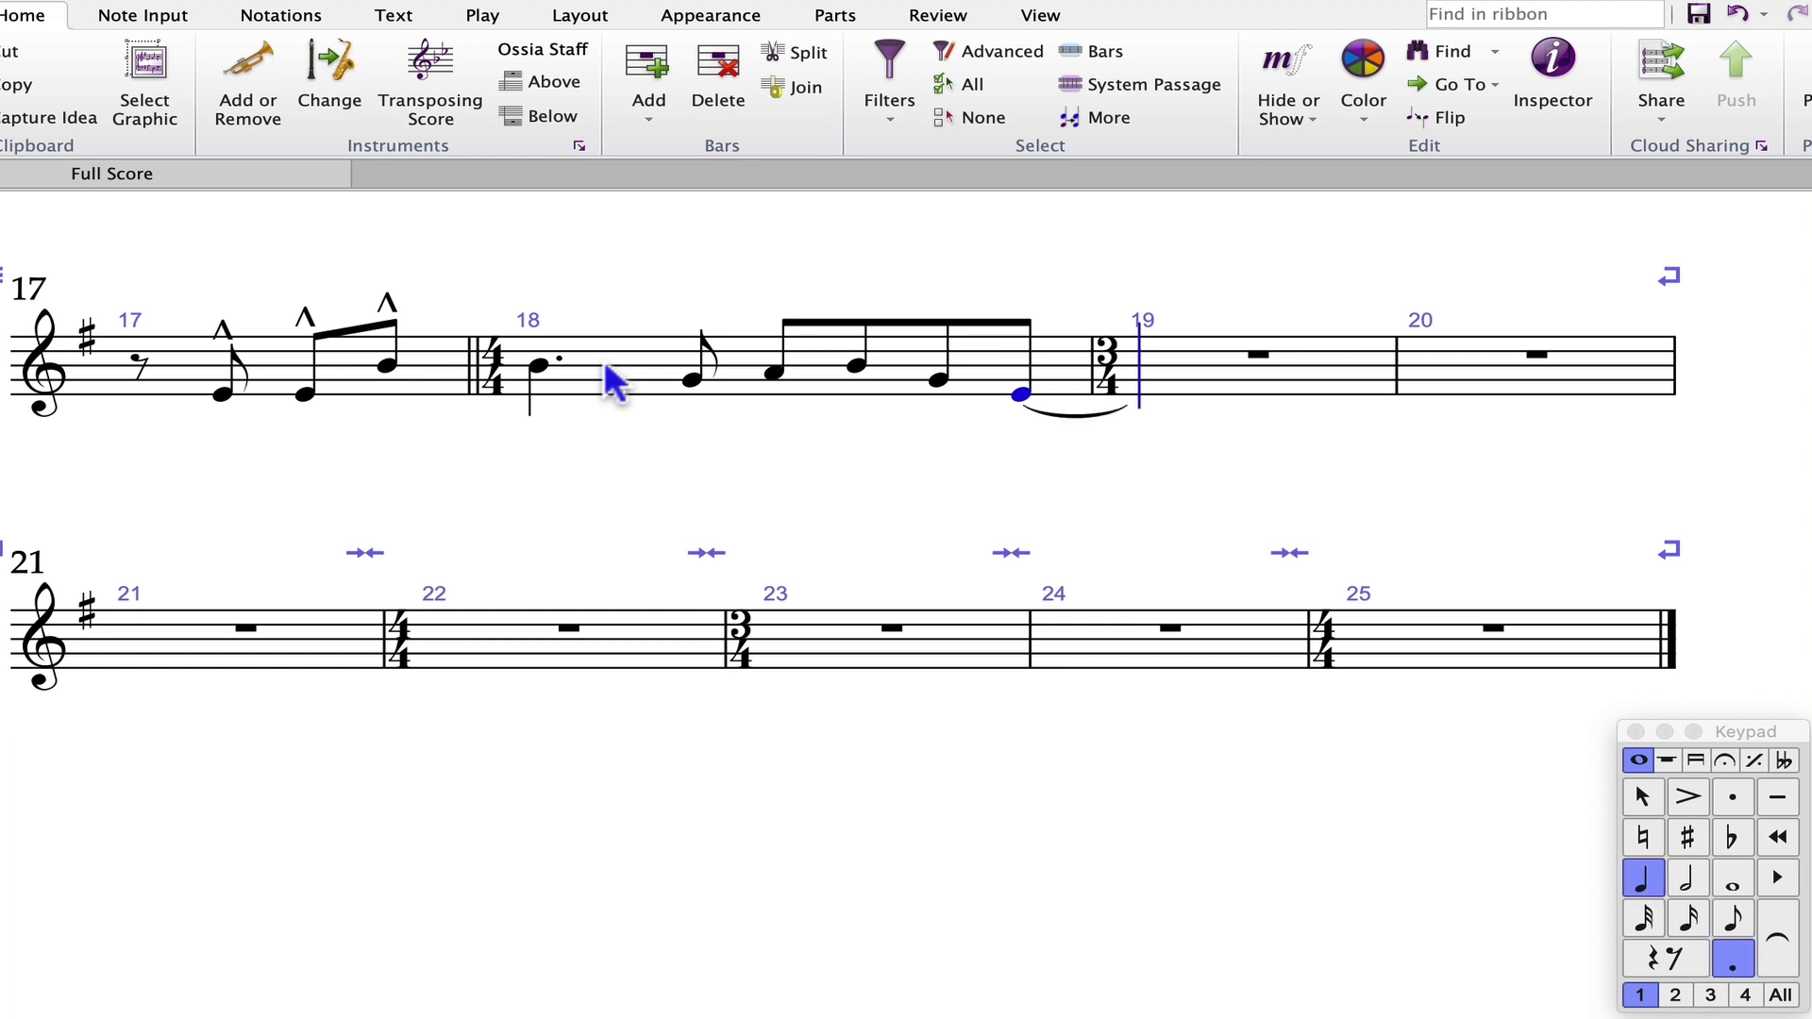
{"action": "key", "text": "e"}
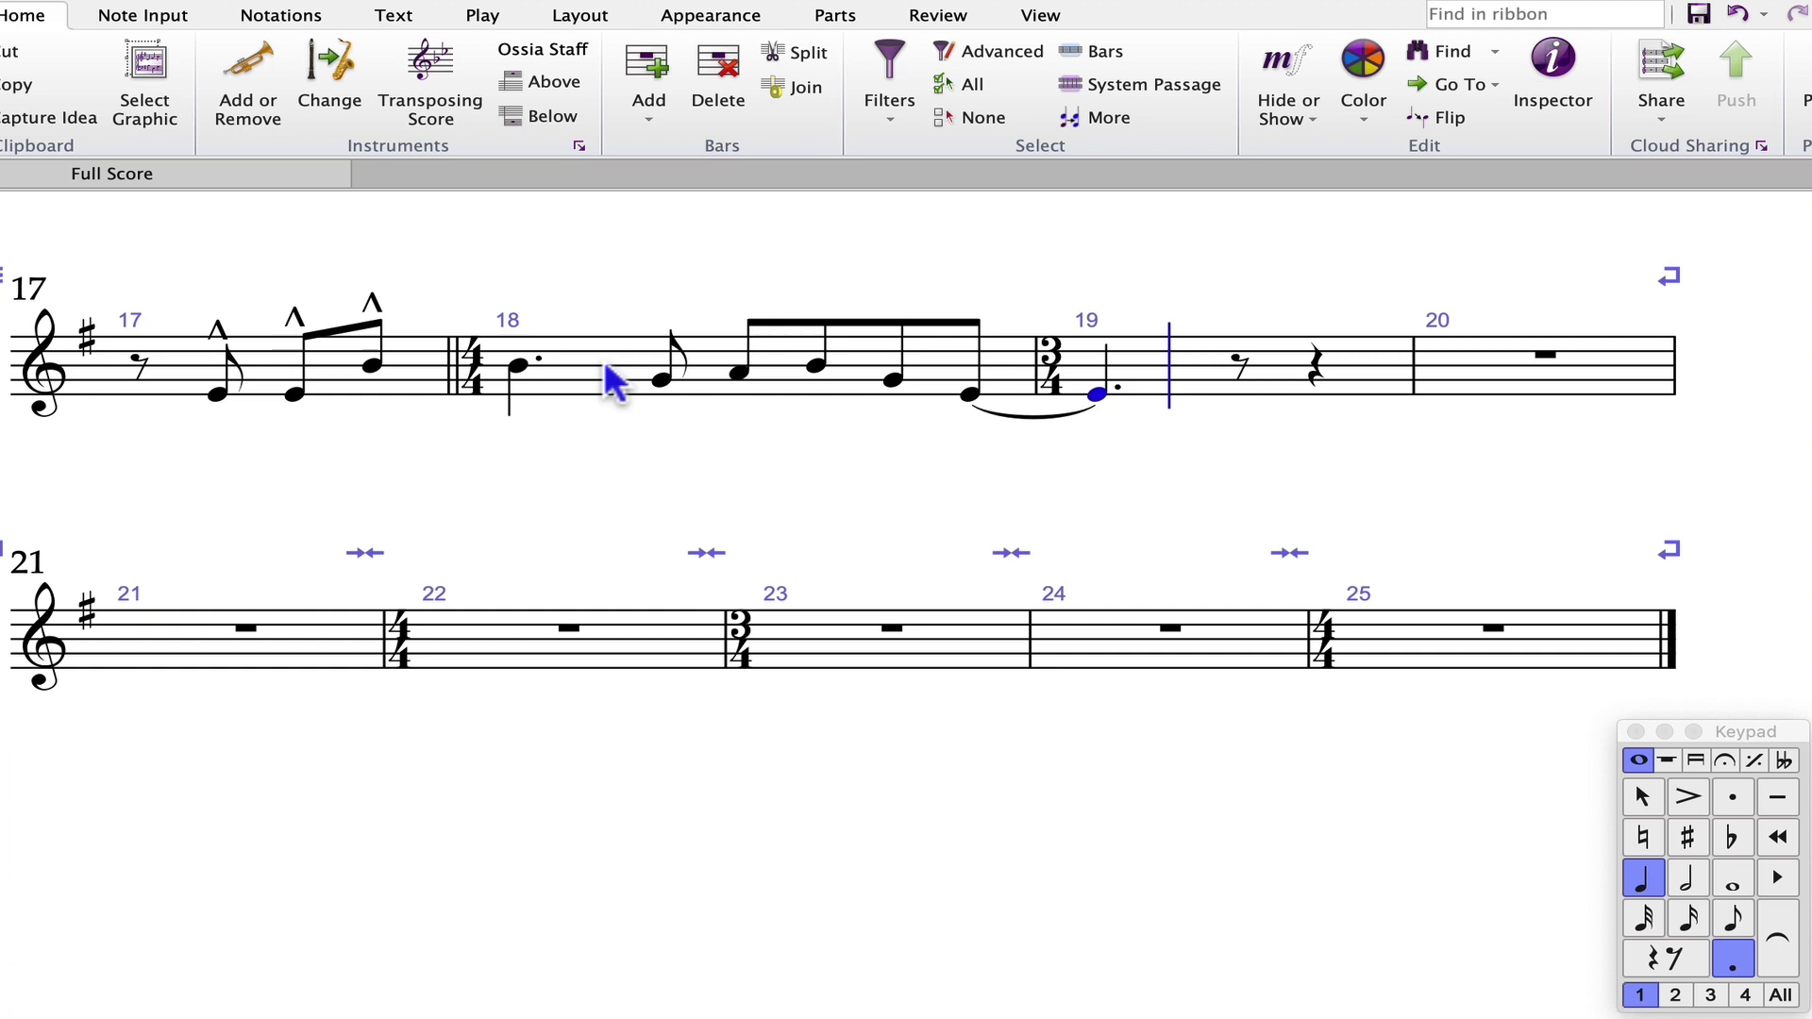
{"action": "key", "text": "3"}
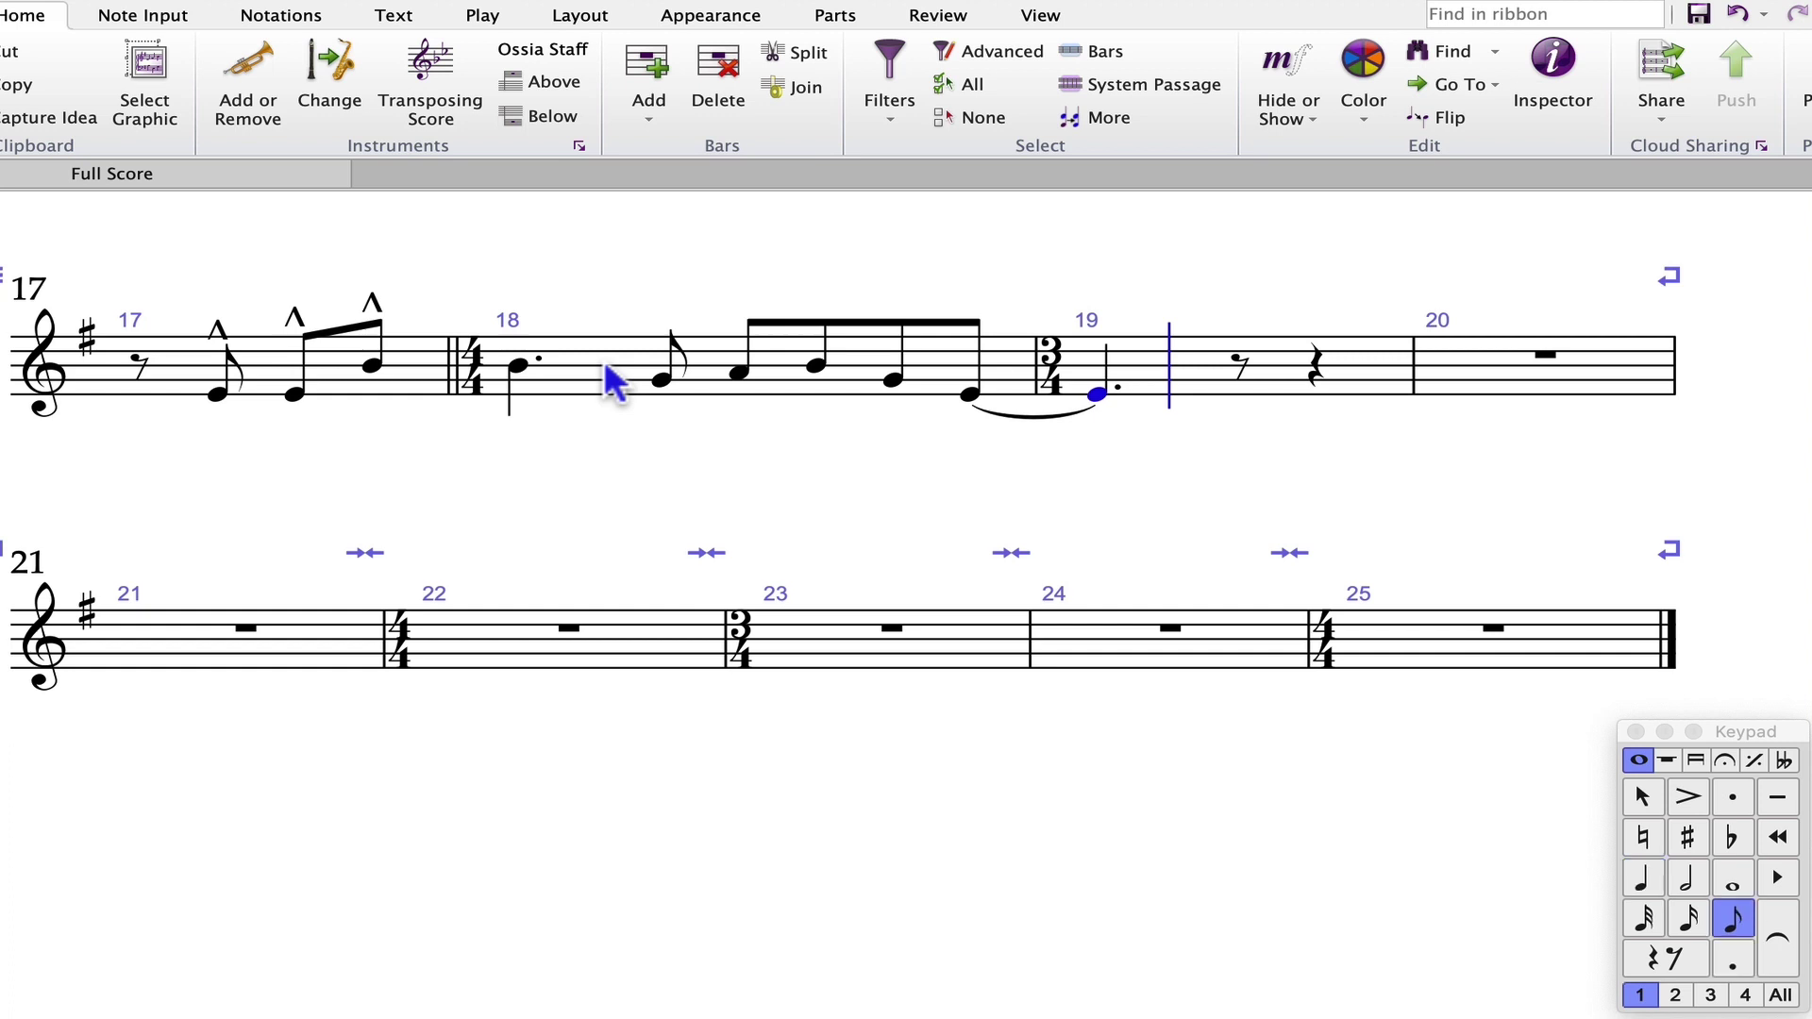
{"action": "key", "text": "minus"}
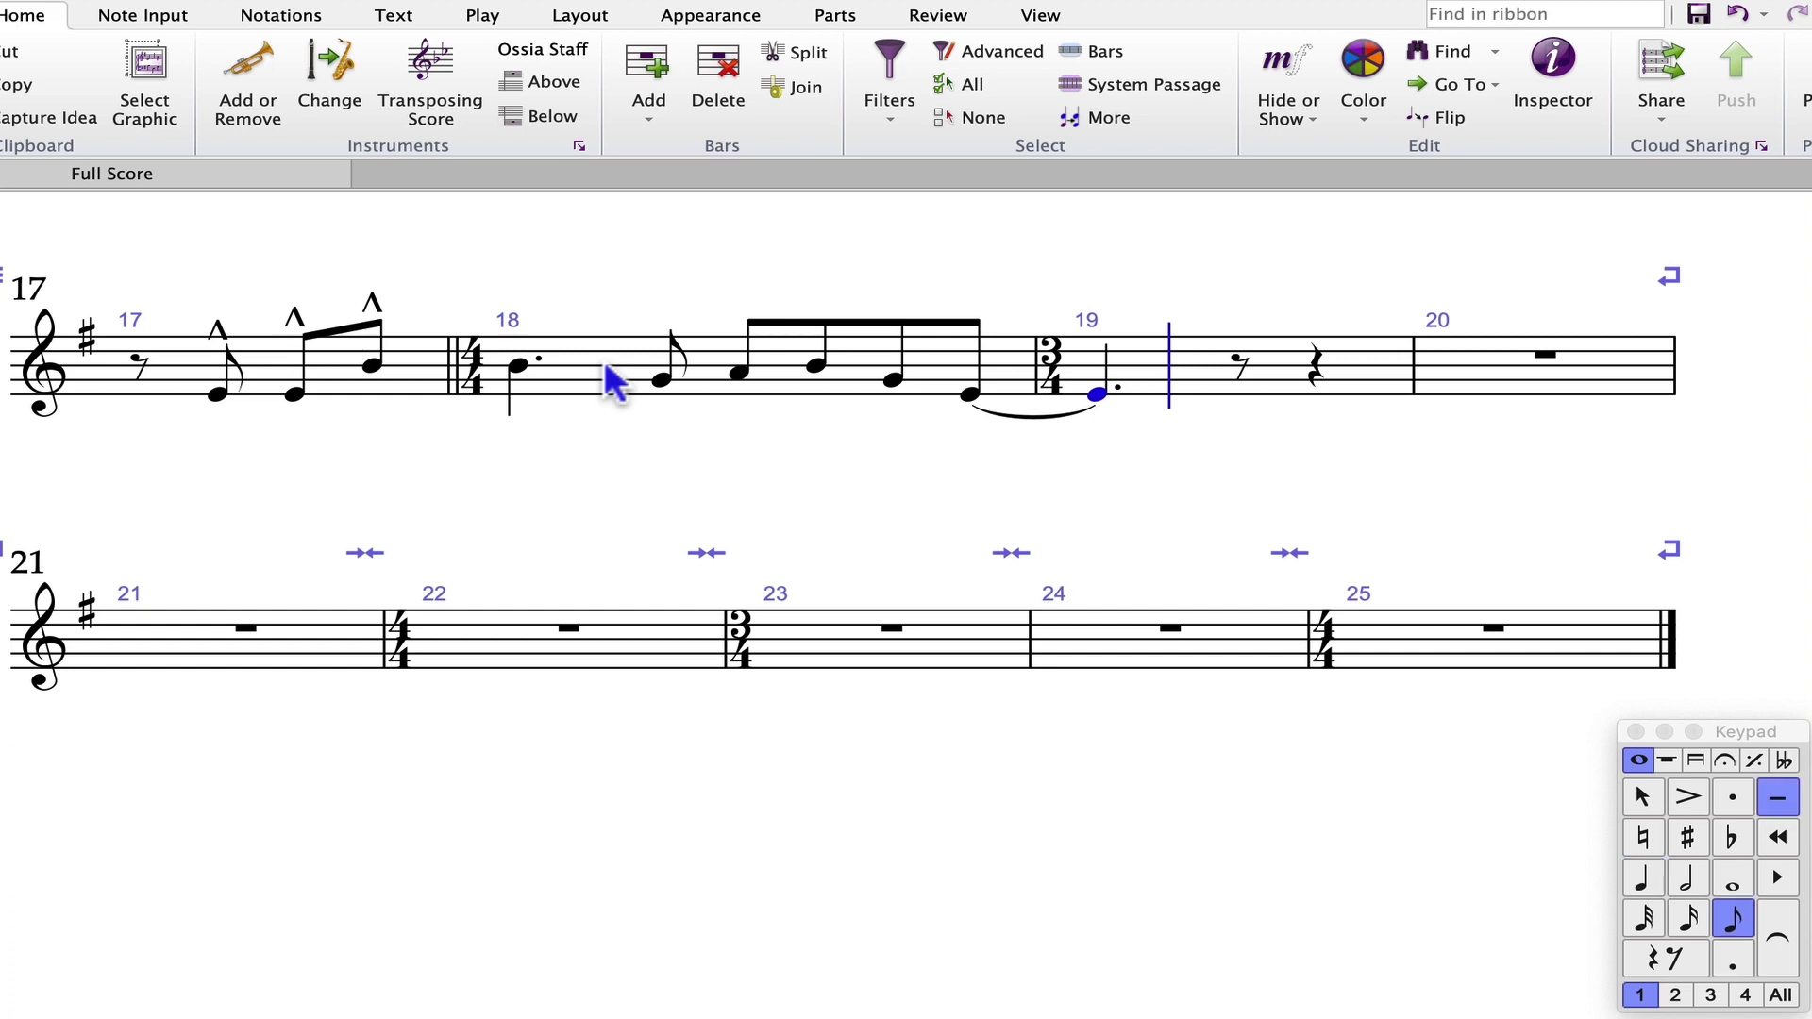
Finish bar 19 with tenuto eighths E, E, B, then start bar 20 with a dotted-quarter A.
{"action": "key", "text": "e"}
{"action": "key", "text": "e"}
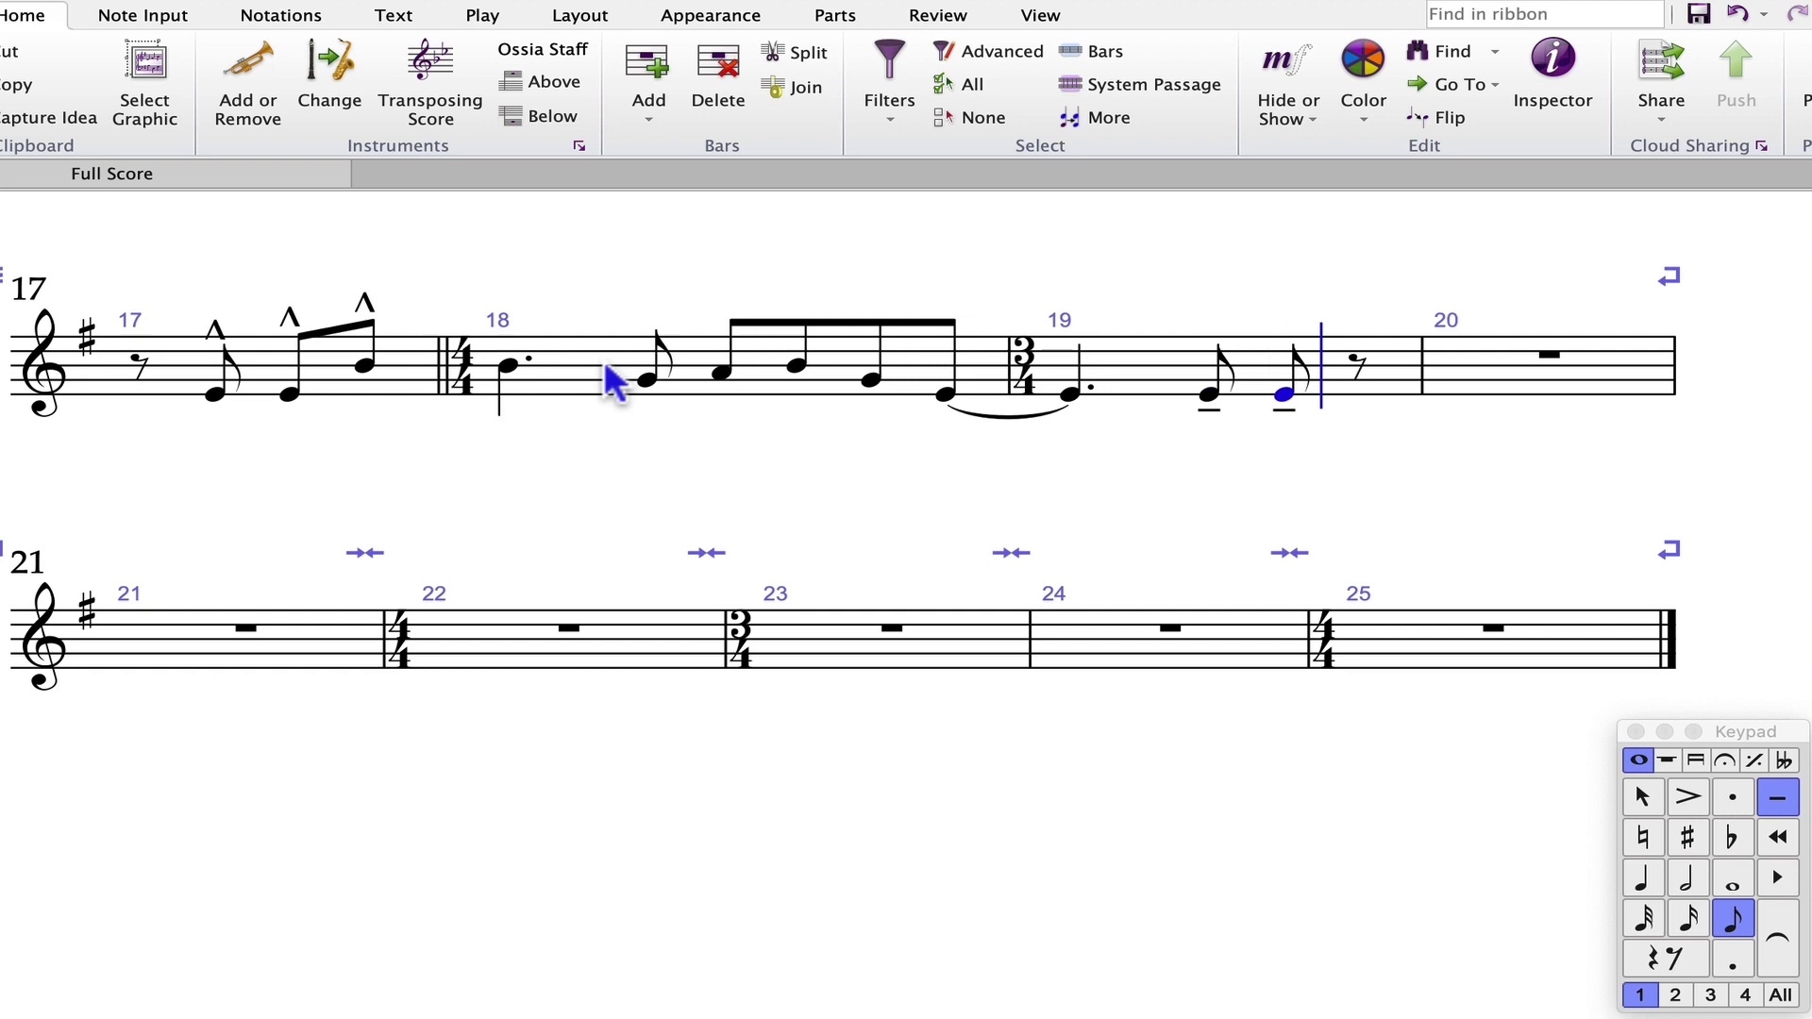
{"action": "key", "text": "b"}
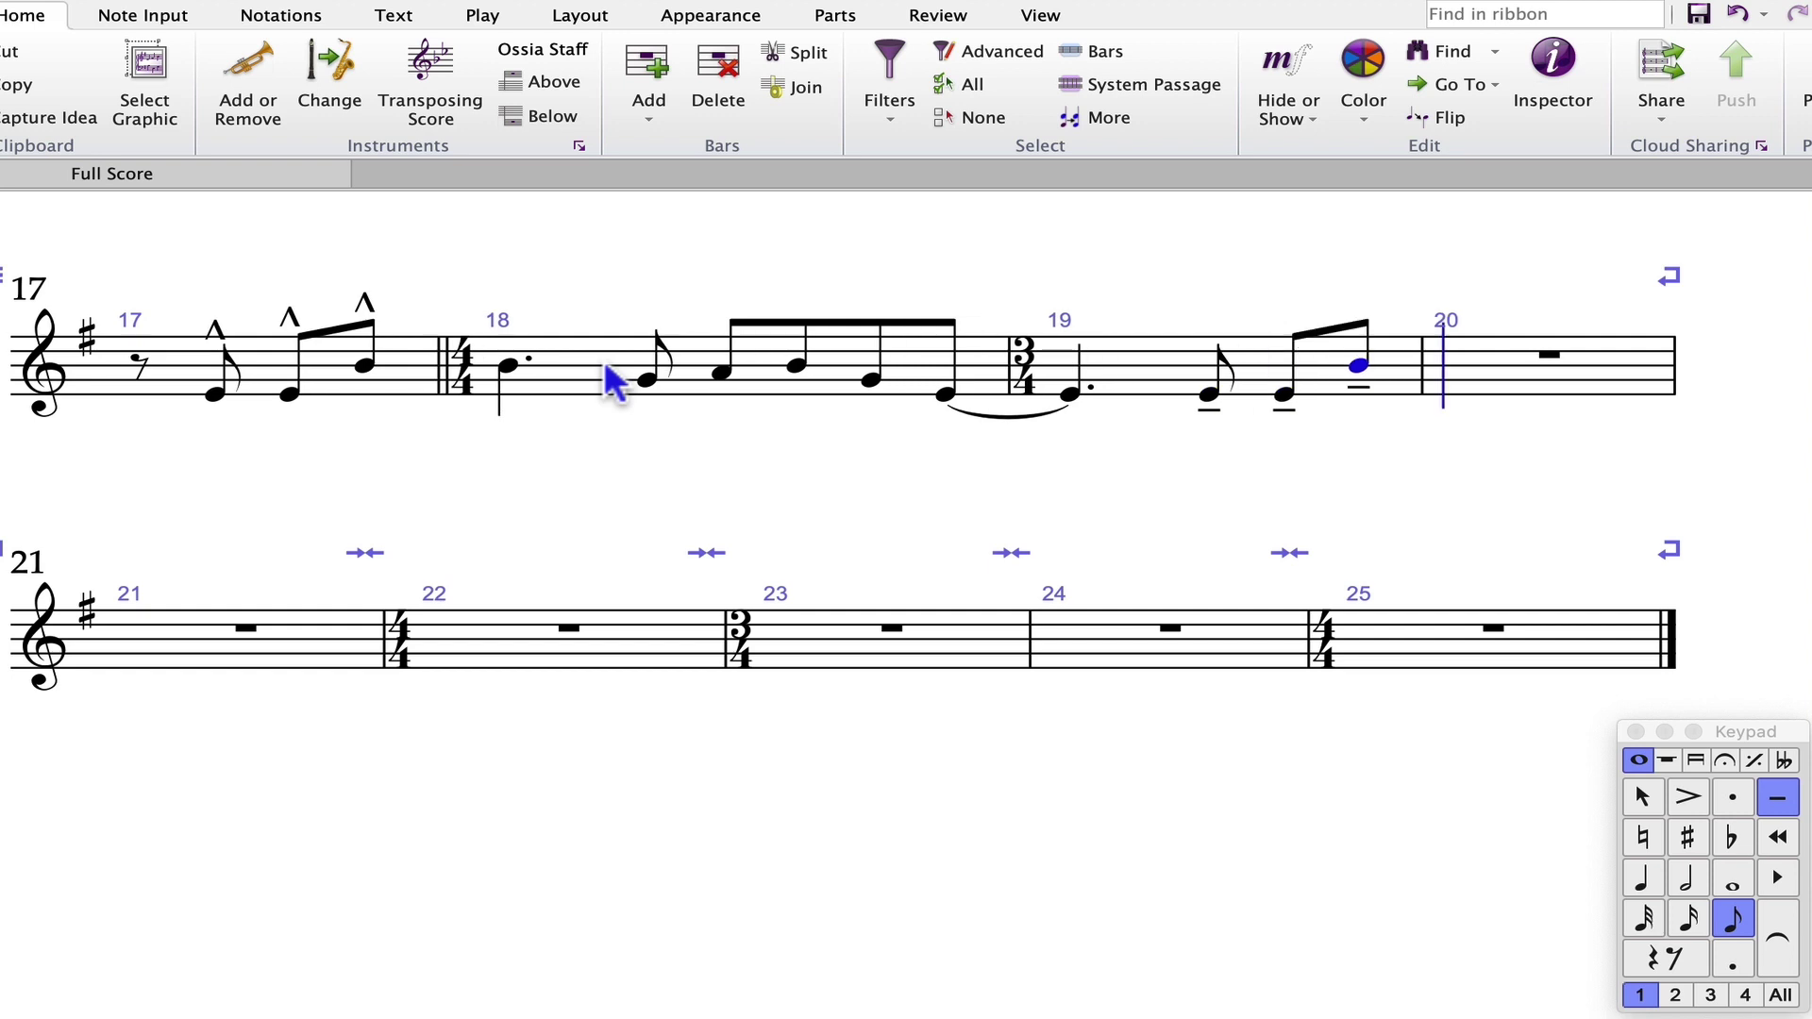
{"action": "key", "text": "minus"}
{"action": "key", "text": "4"}
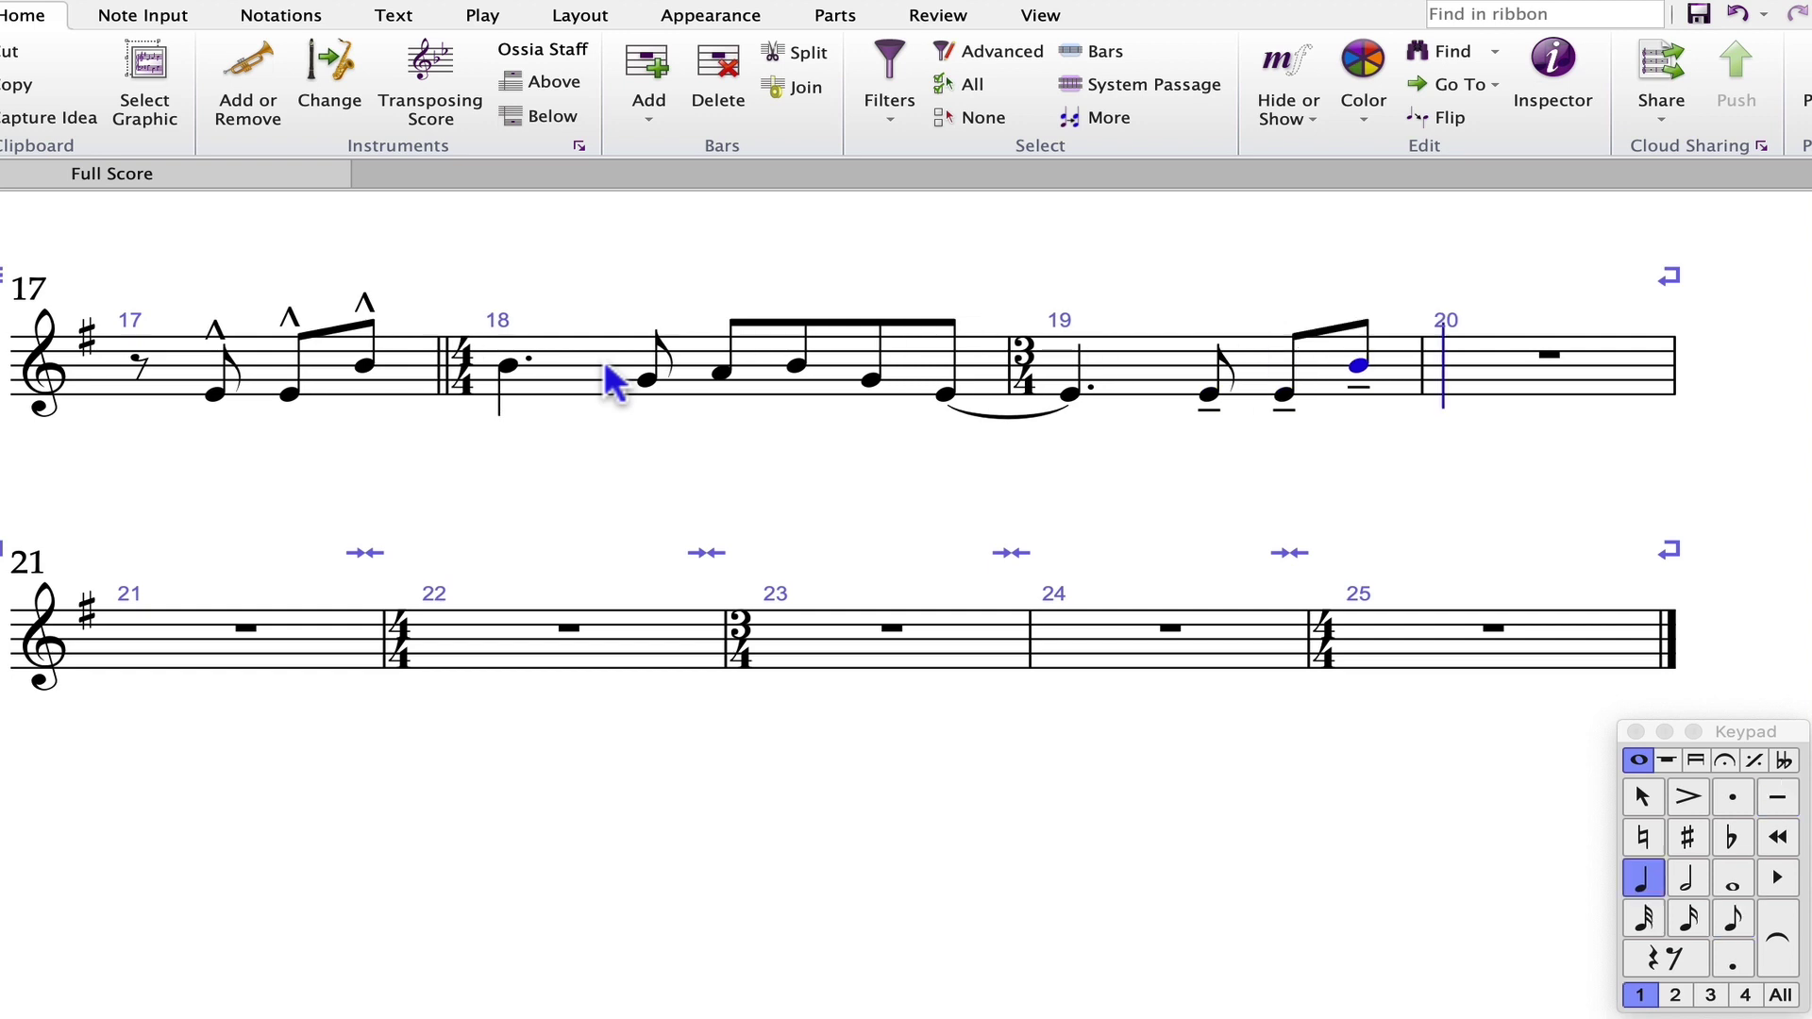
{"action": "key", "text": "period"}
{"action": "key", "text": "a"}
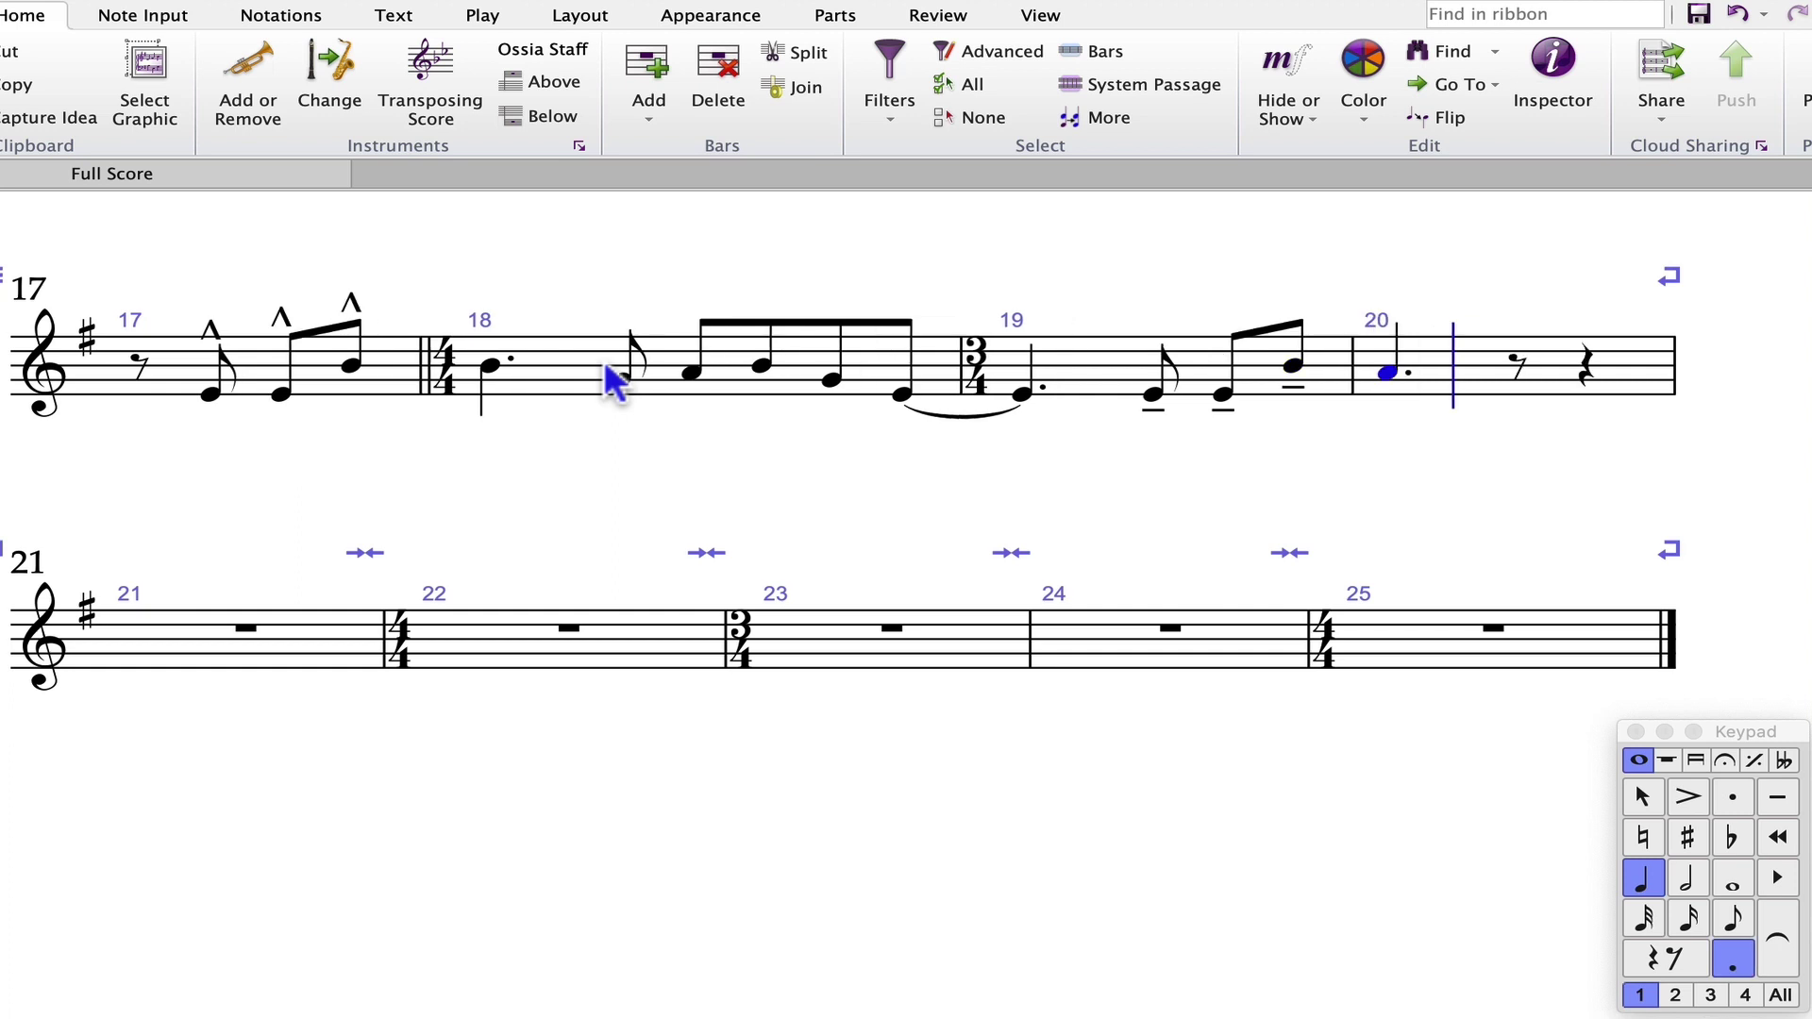
Add tenuto eighths E, G, A to end bar 20, then a dotted-quarter B opening bar 21.
{"action": "key", "text": "3"}
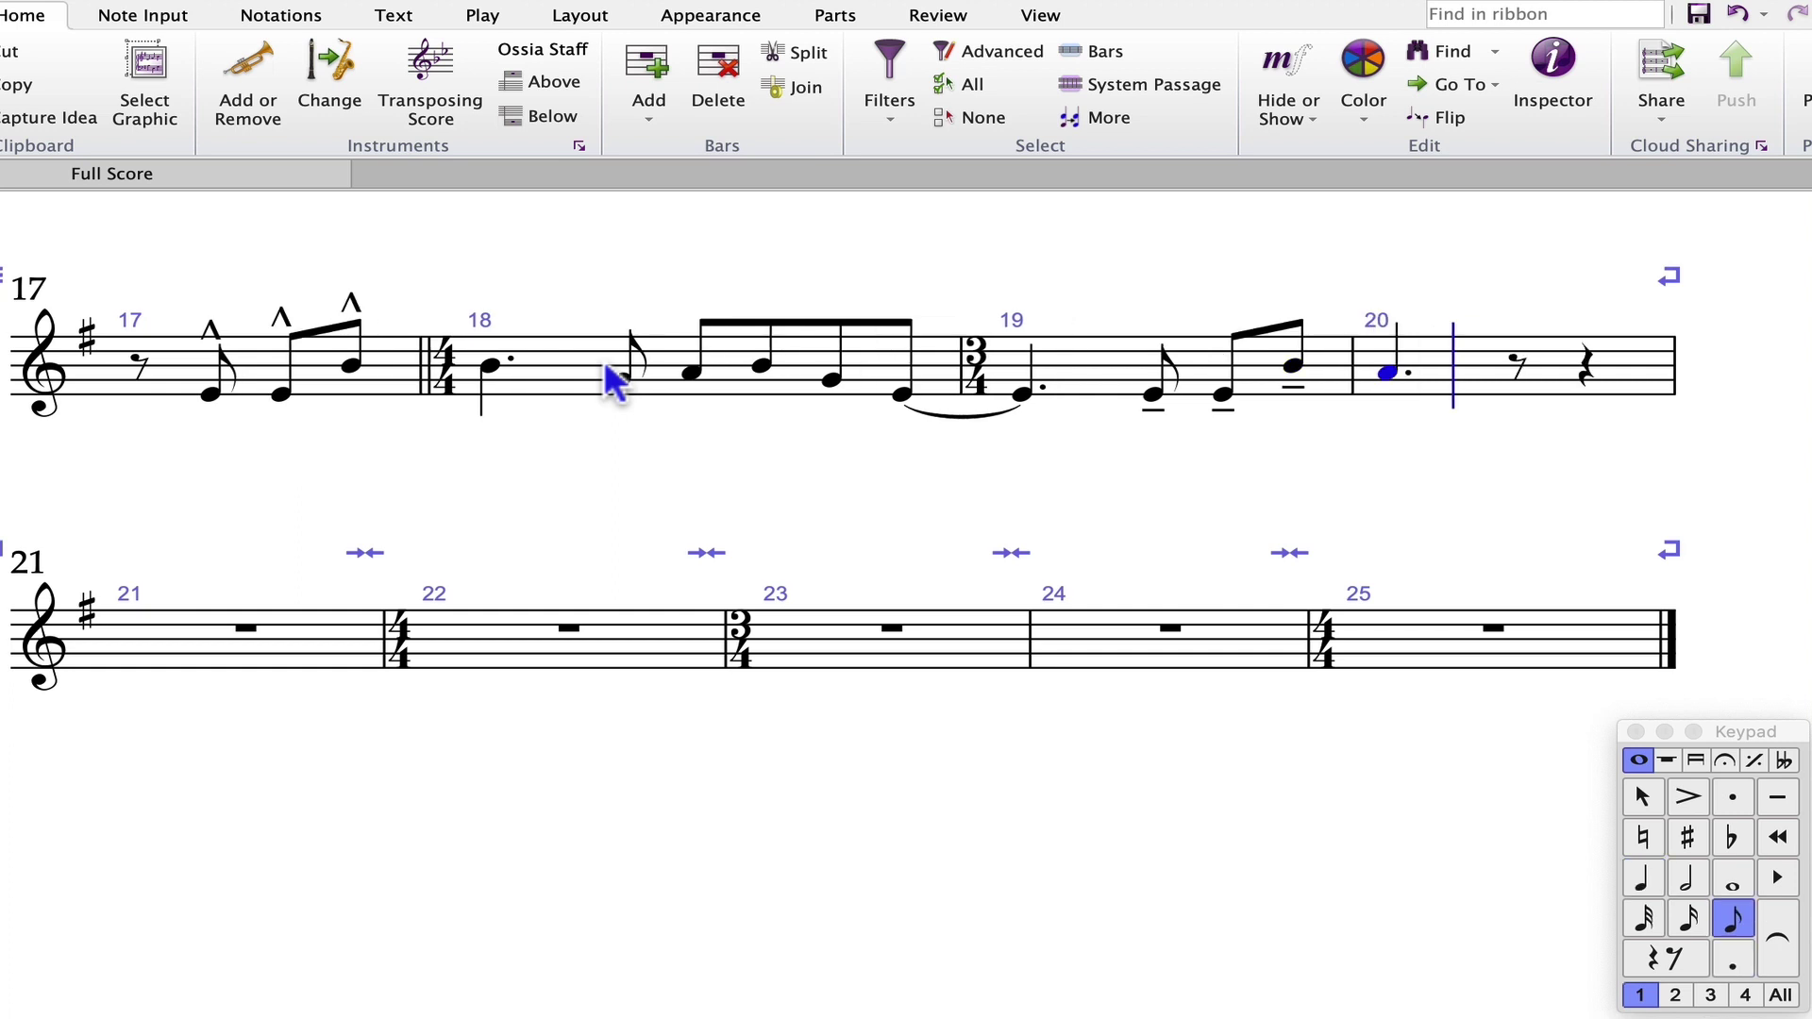
{"action": "key", "text": "minus"}
{"action": "key", "text": "e"}
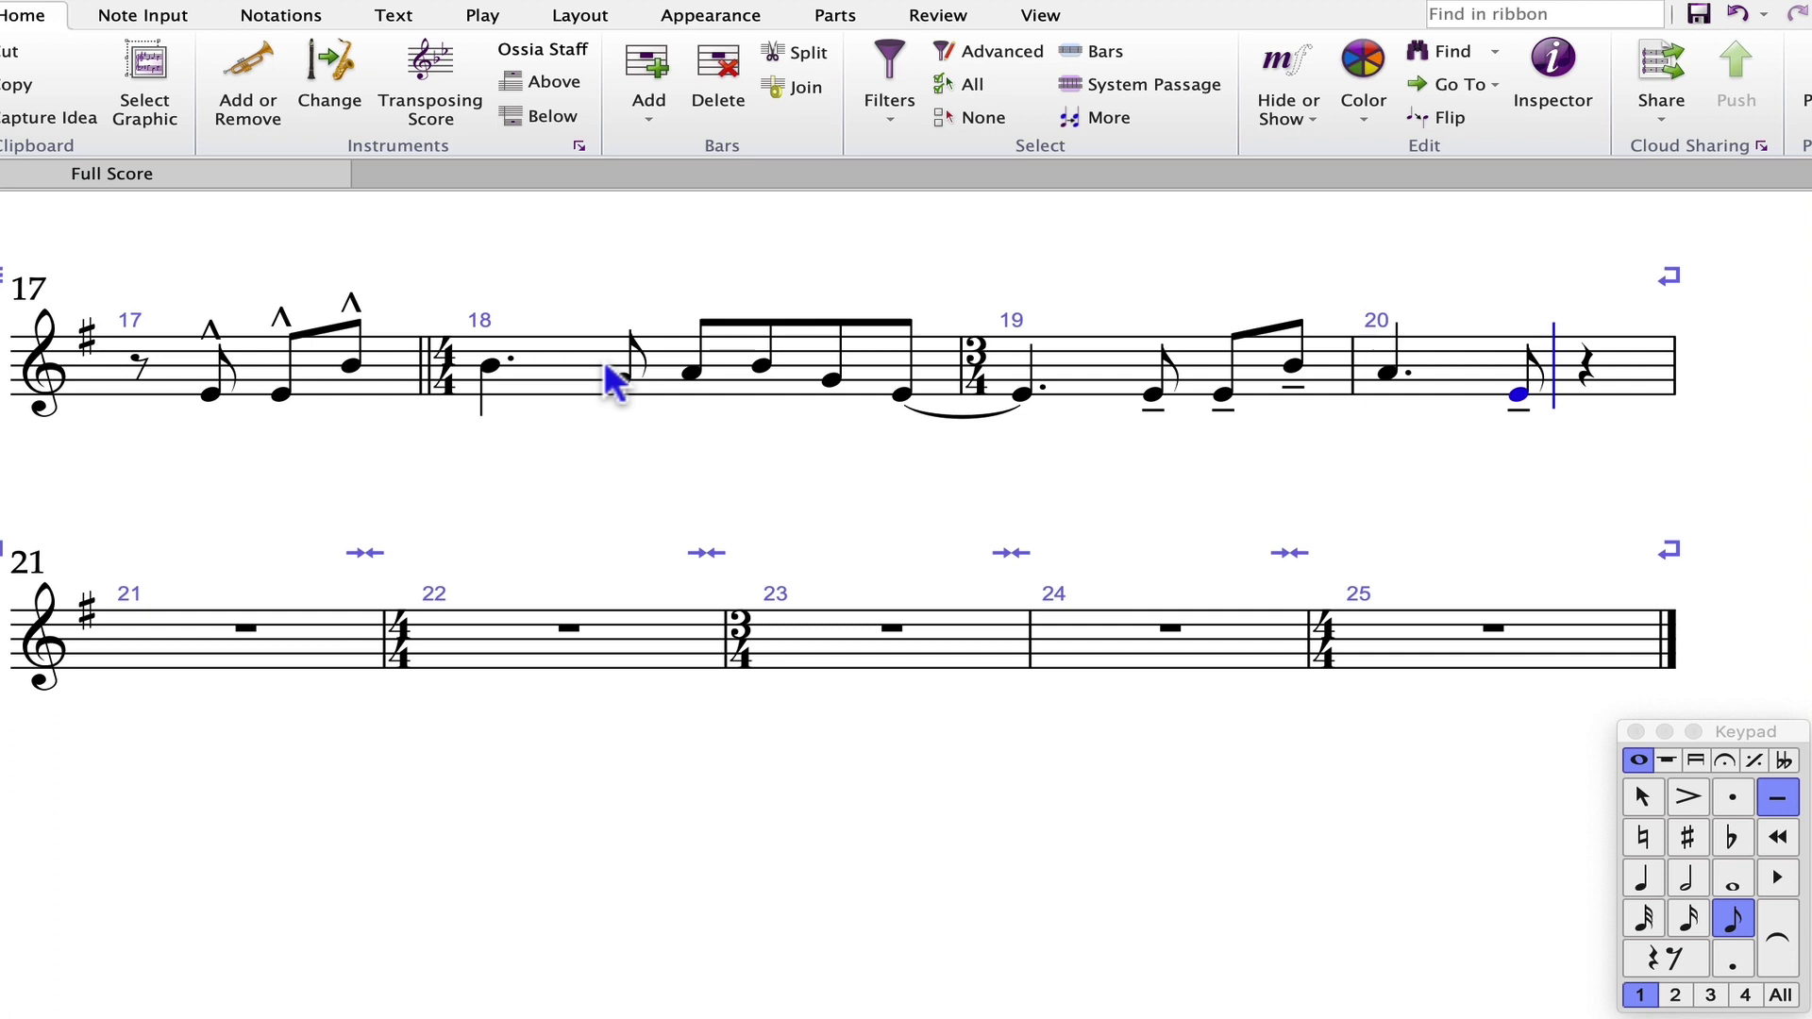
{"action": "key", "text": "g"}
{"action": "key", "text": "a"}
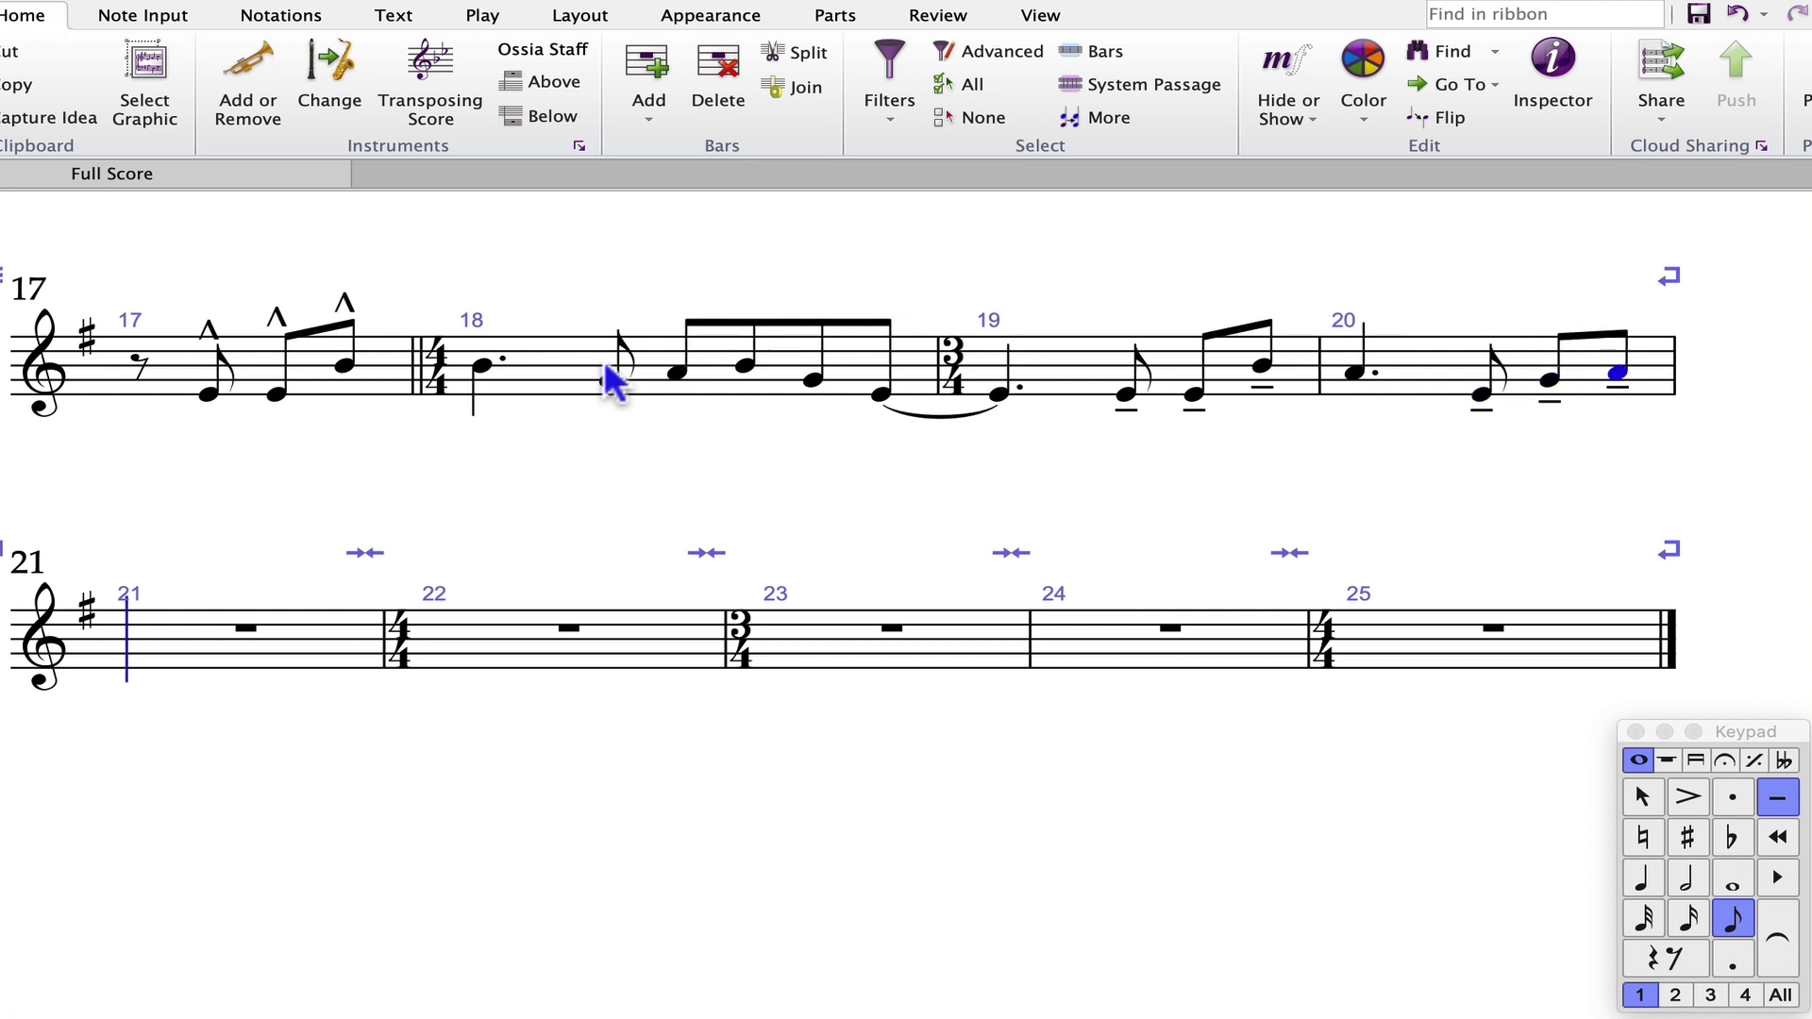
{"action": "key", "text": "minus"}
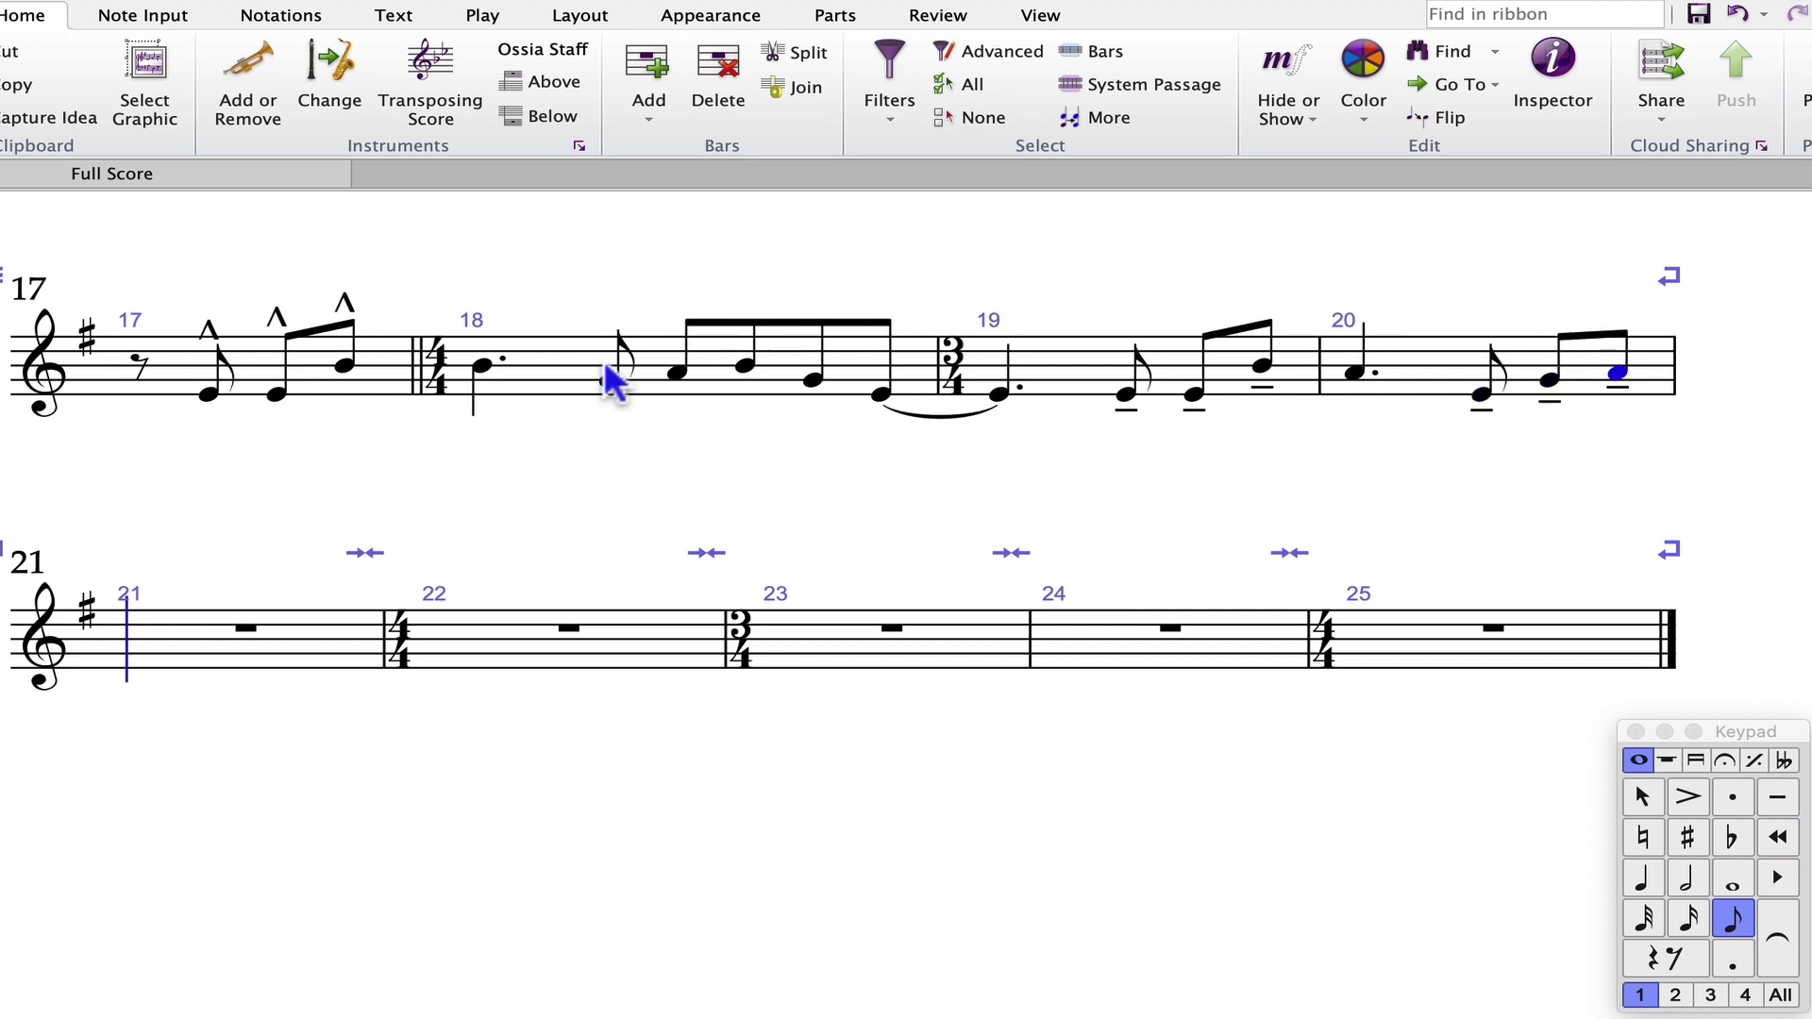
{"action": "key", "text": "4"}
{"action": "key", "text": "period"}
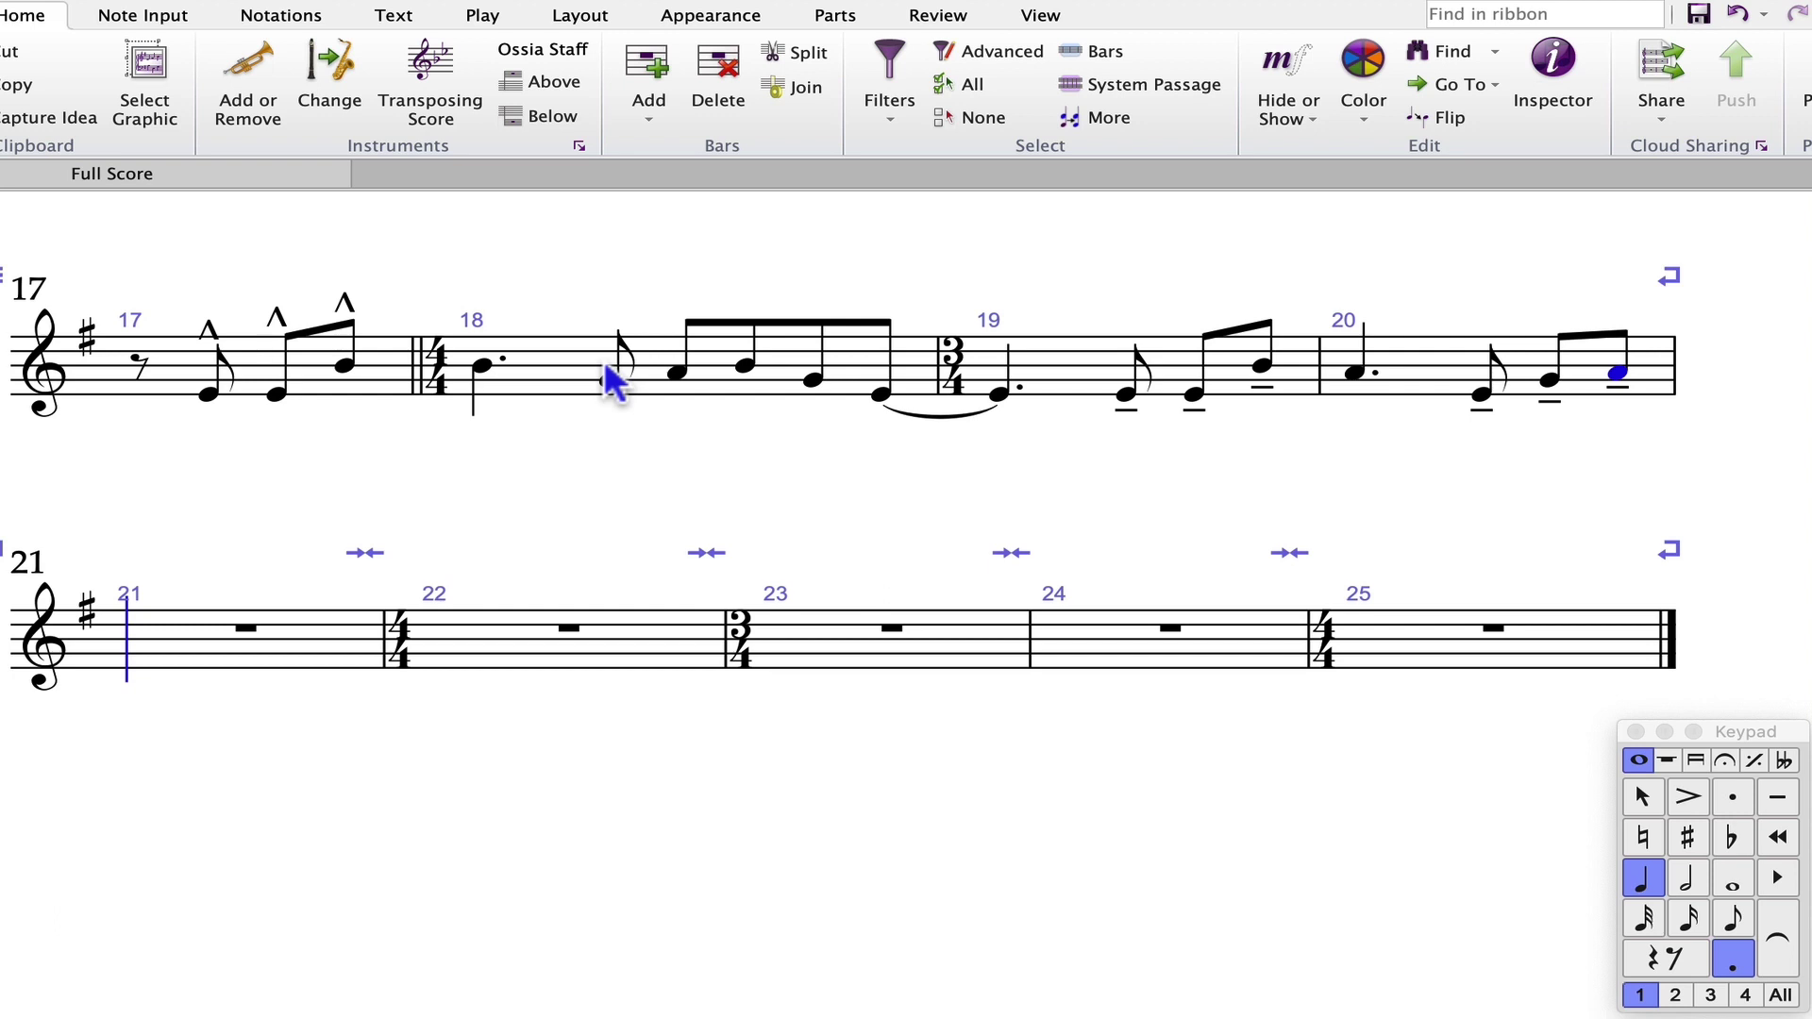
{"action": "key", "text": "b"}
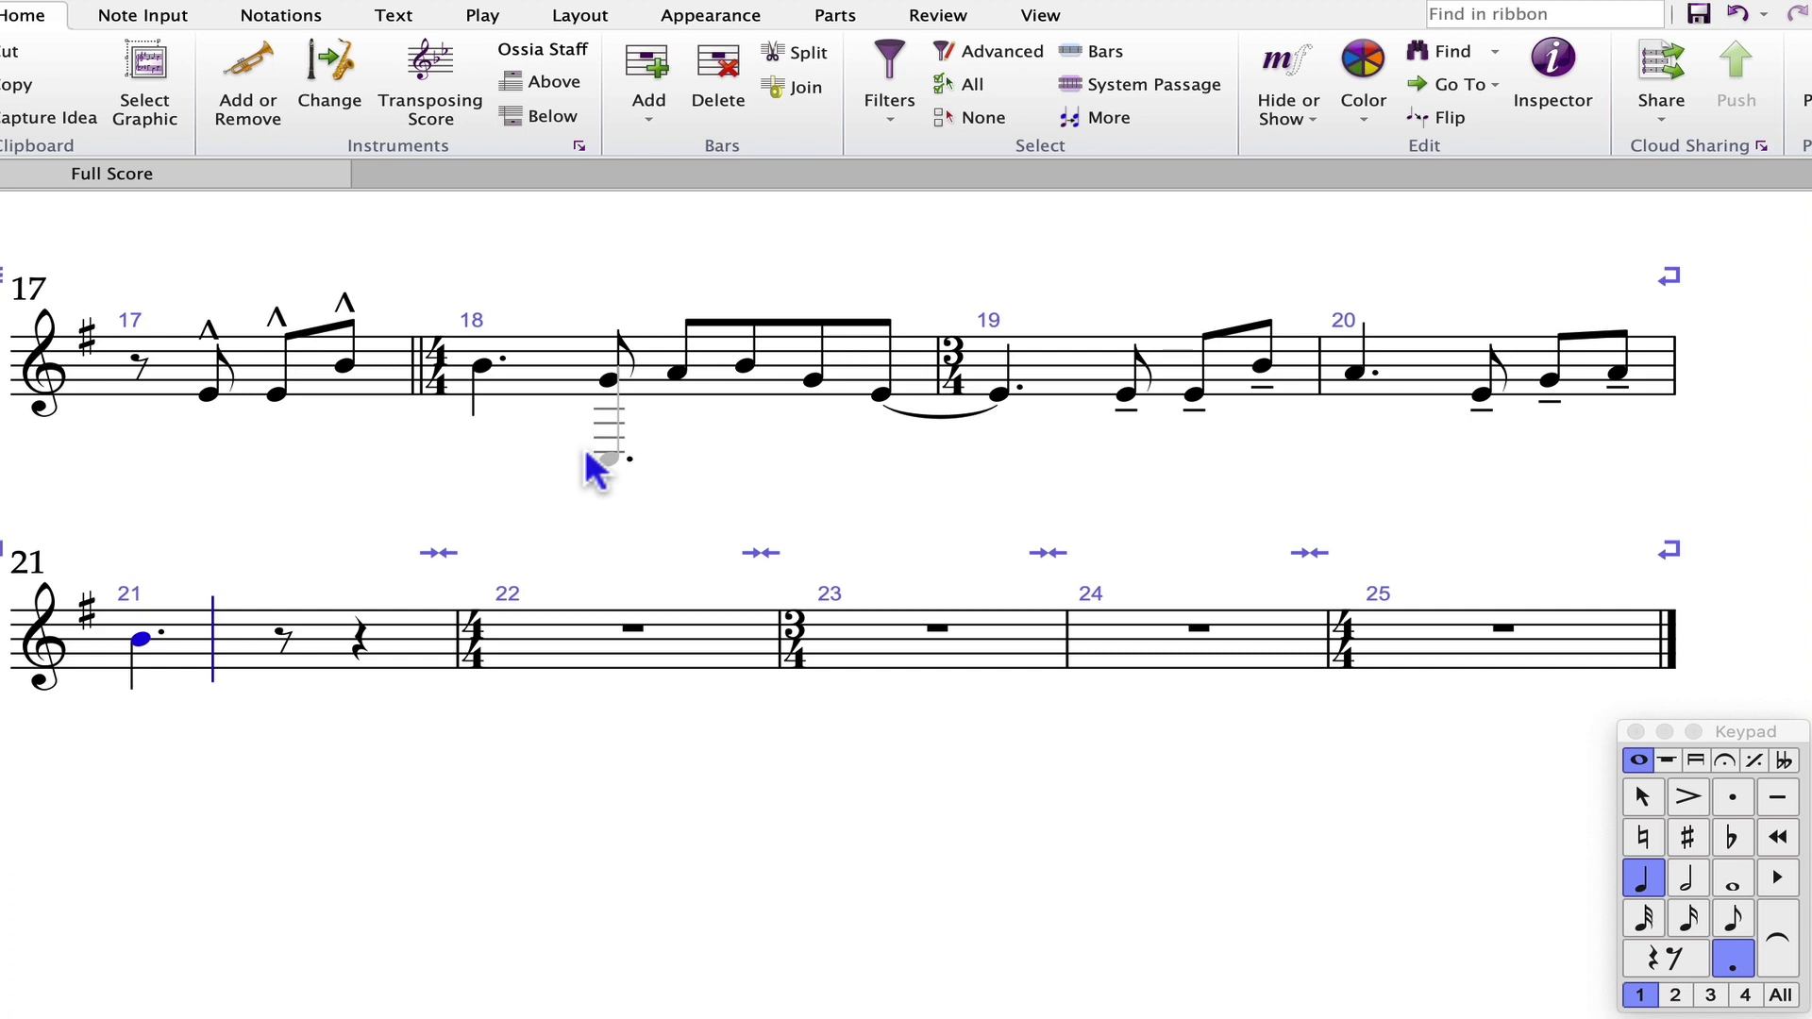
Leave note entry and place a fermata on the dotted-quarter B at the start of bar 21.
{"action": "key", "text": "Escape"}
{"action": "left_click", "coordinate": [149, 642]}
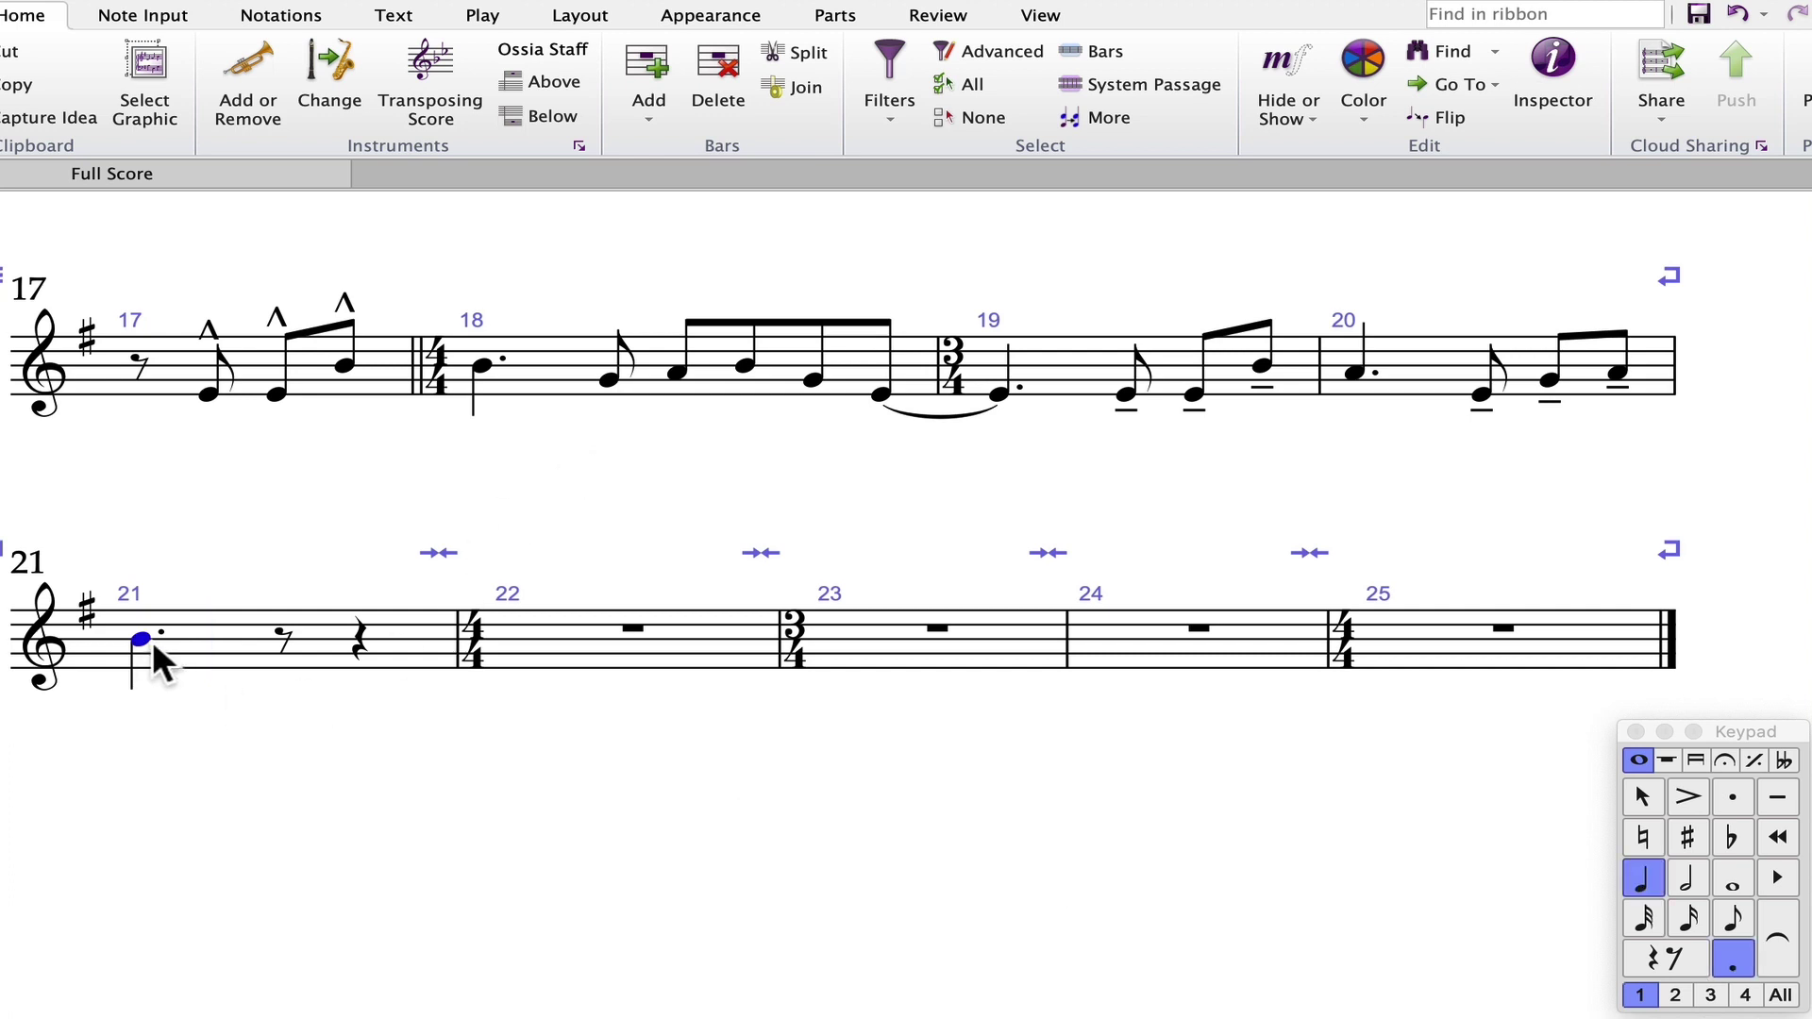
{"action": "left_click", "coordinate": [1724, 763]}
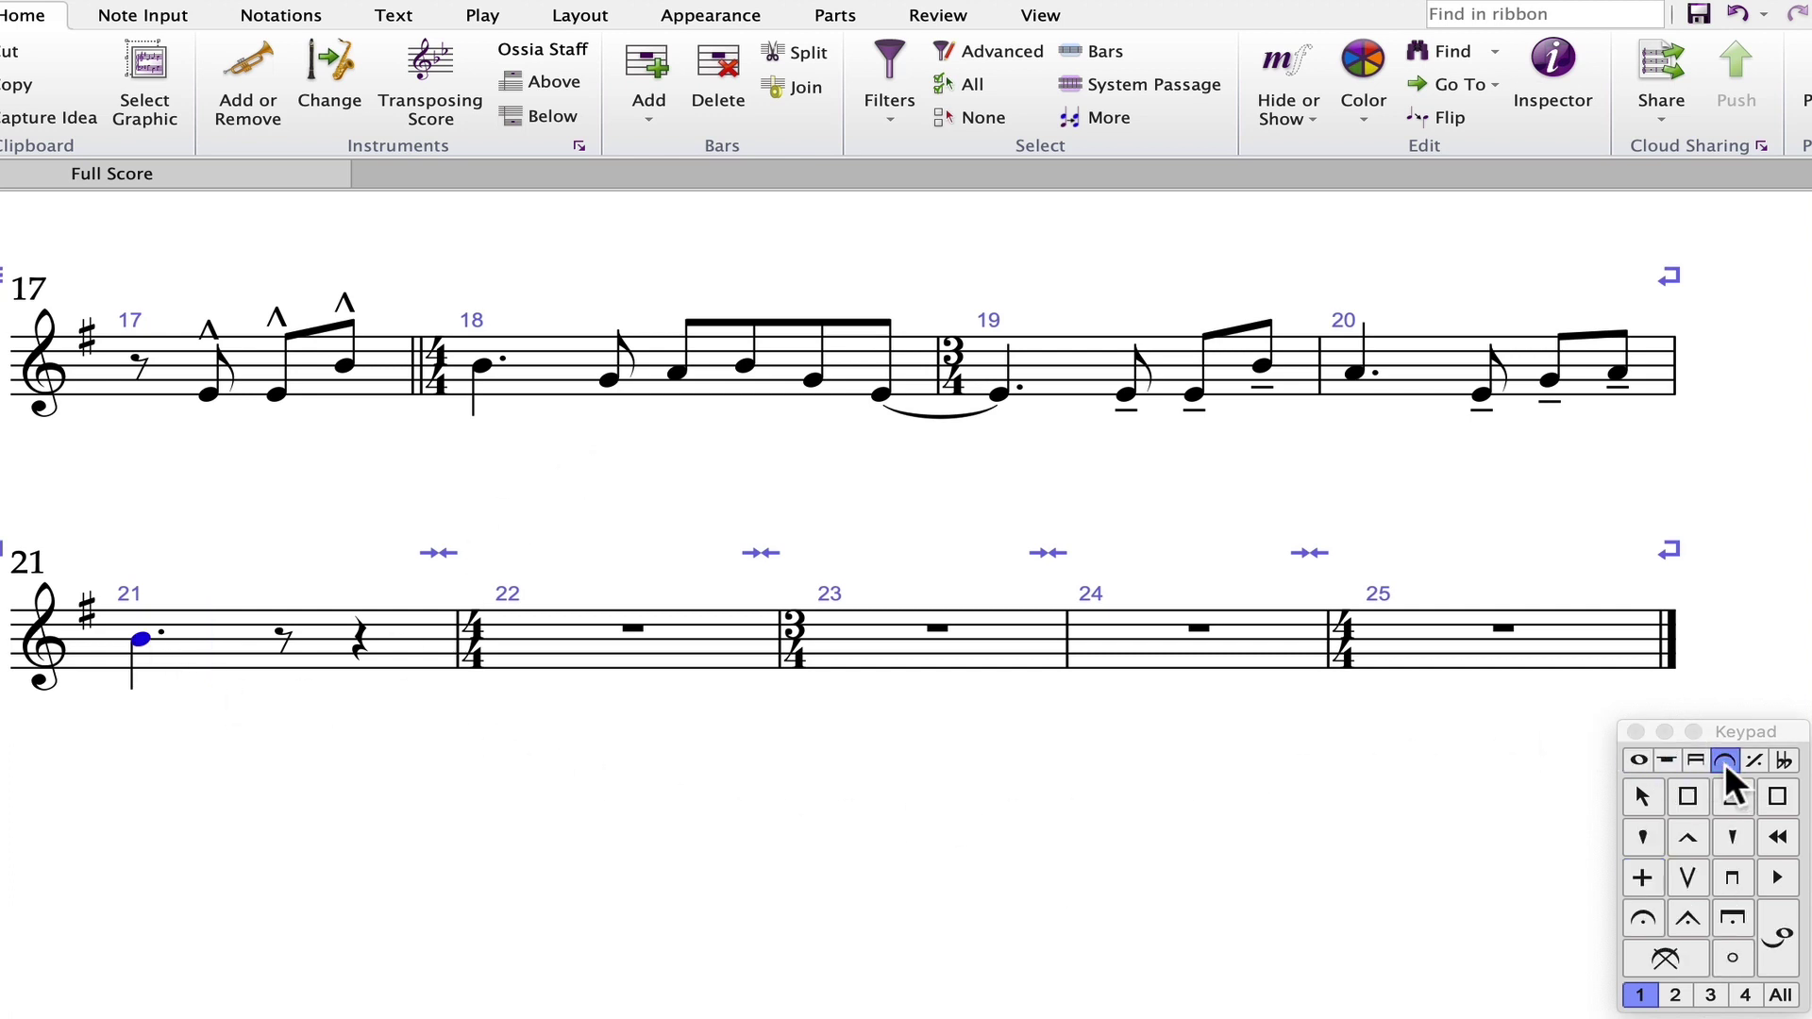
{"action": "left_click", "coordinate": [1635, 913]}
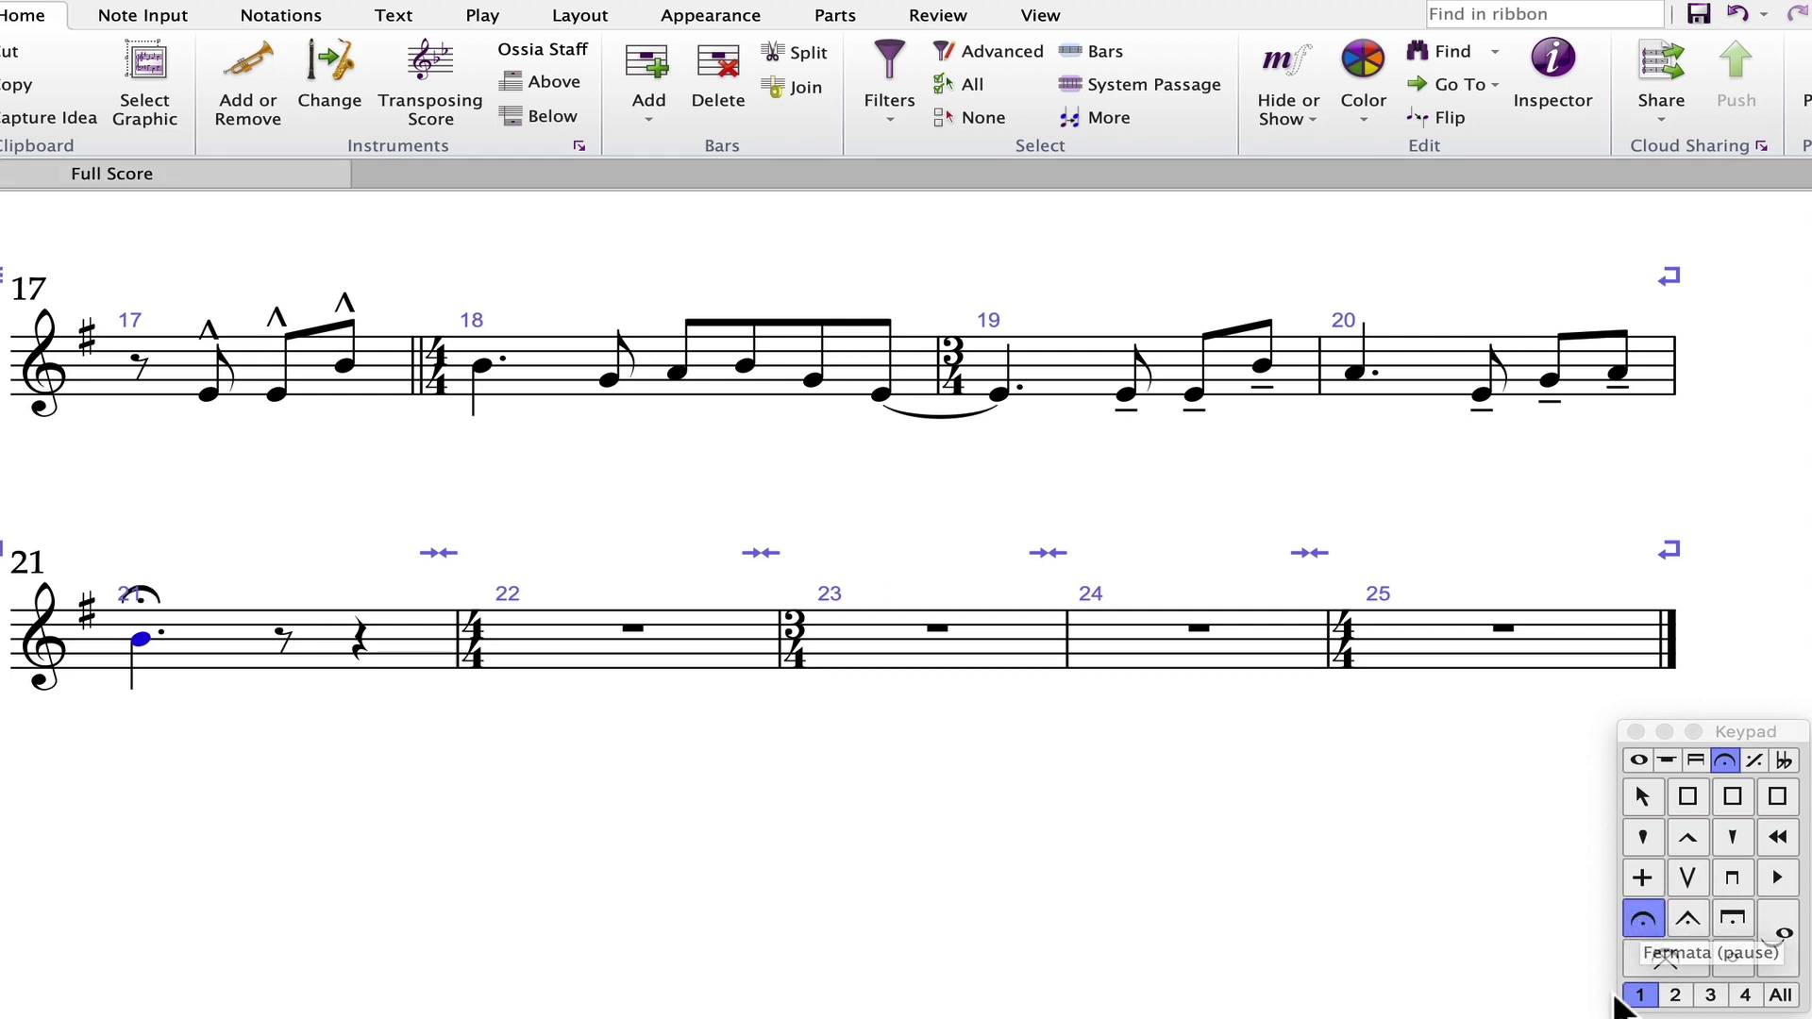
{"action": "key", "text": "super+z"}
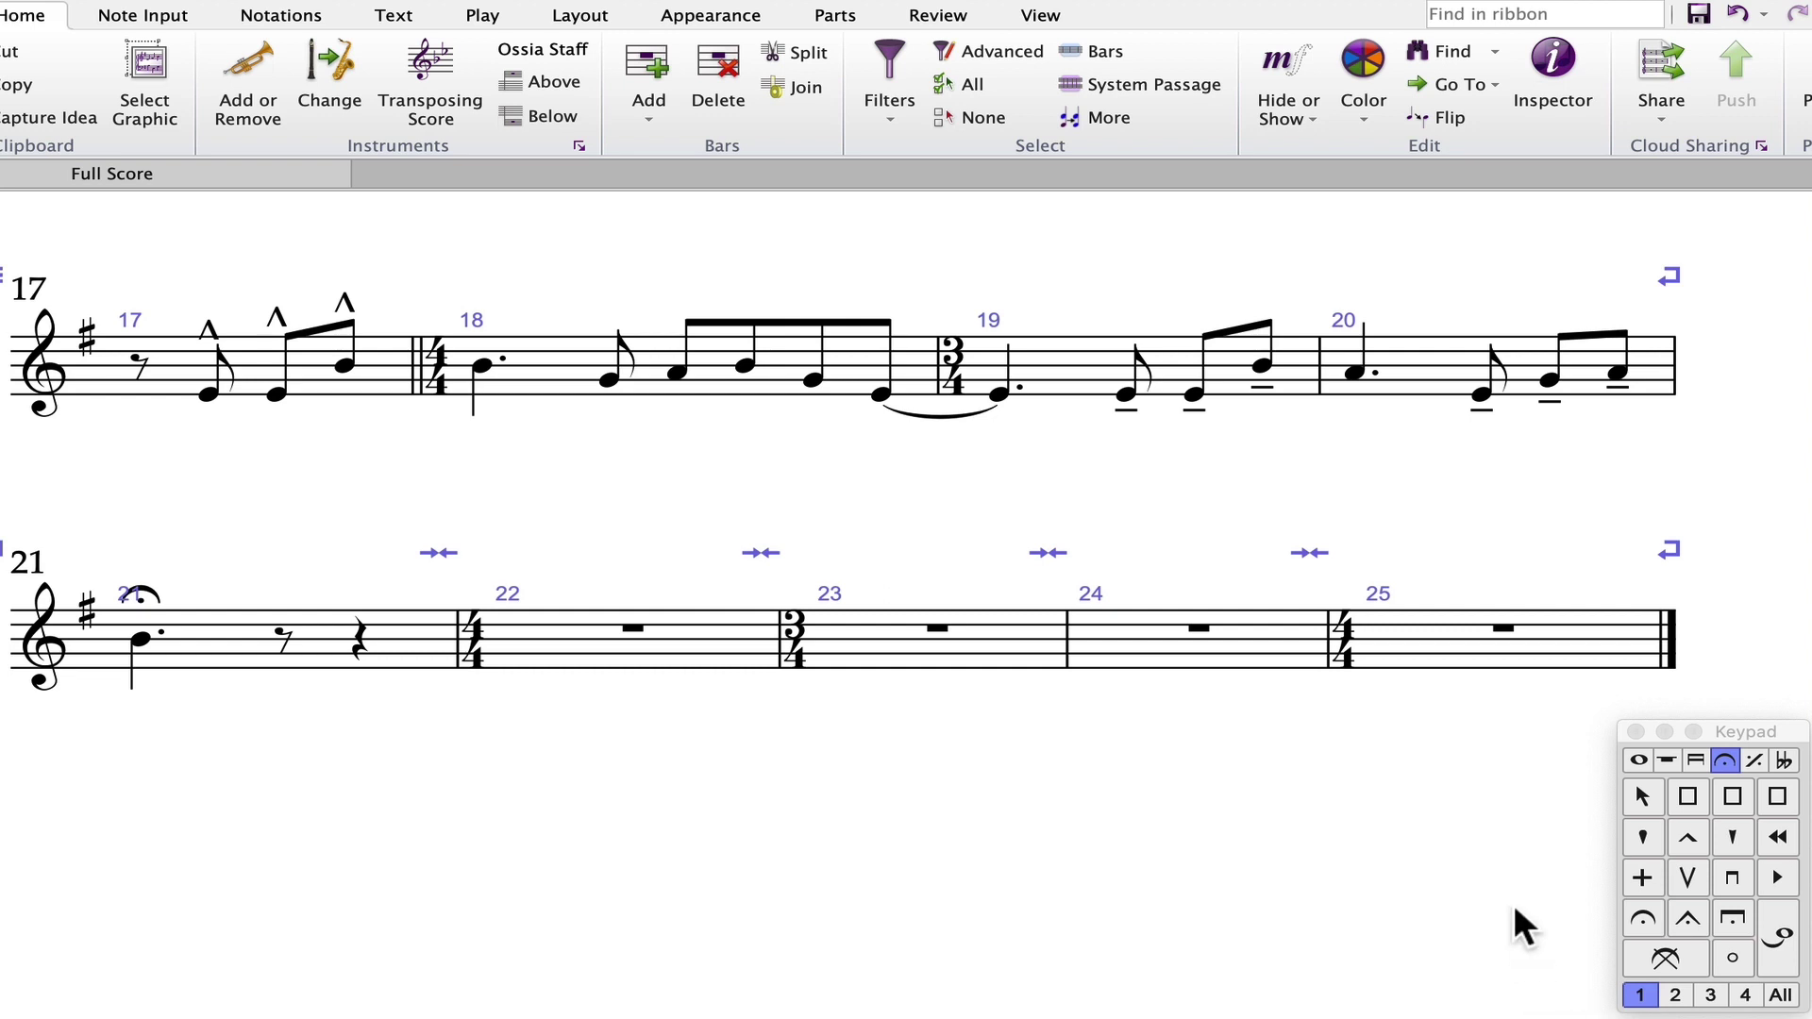
{"action": "left_click", "coordinate": [1389, 642]}
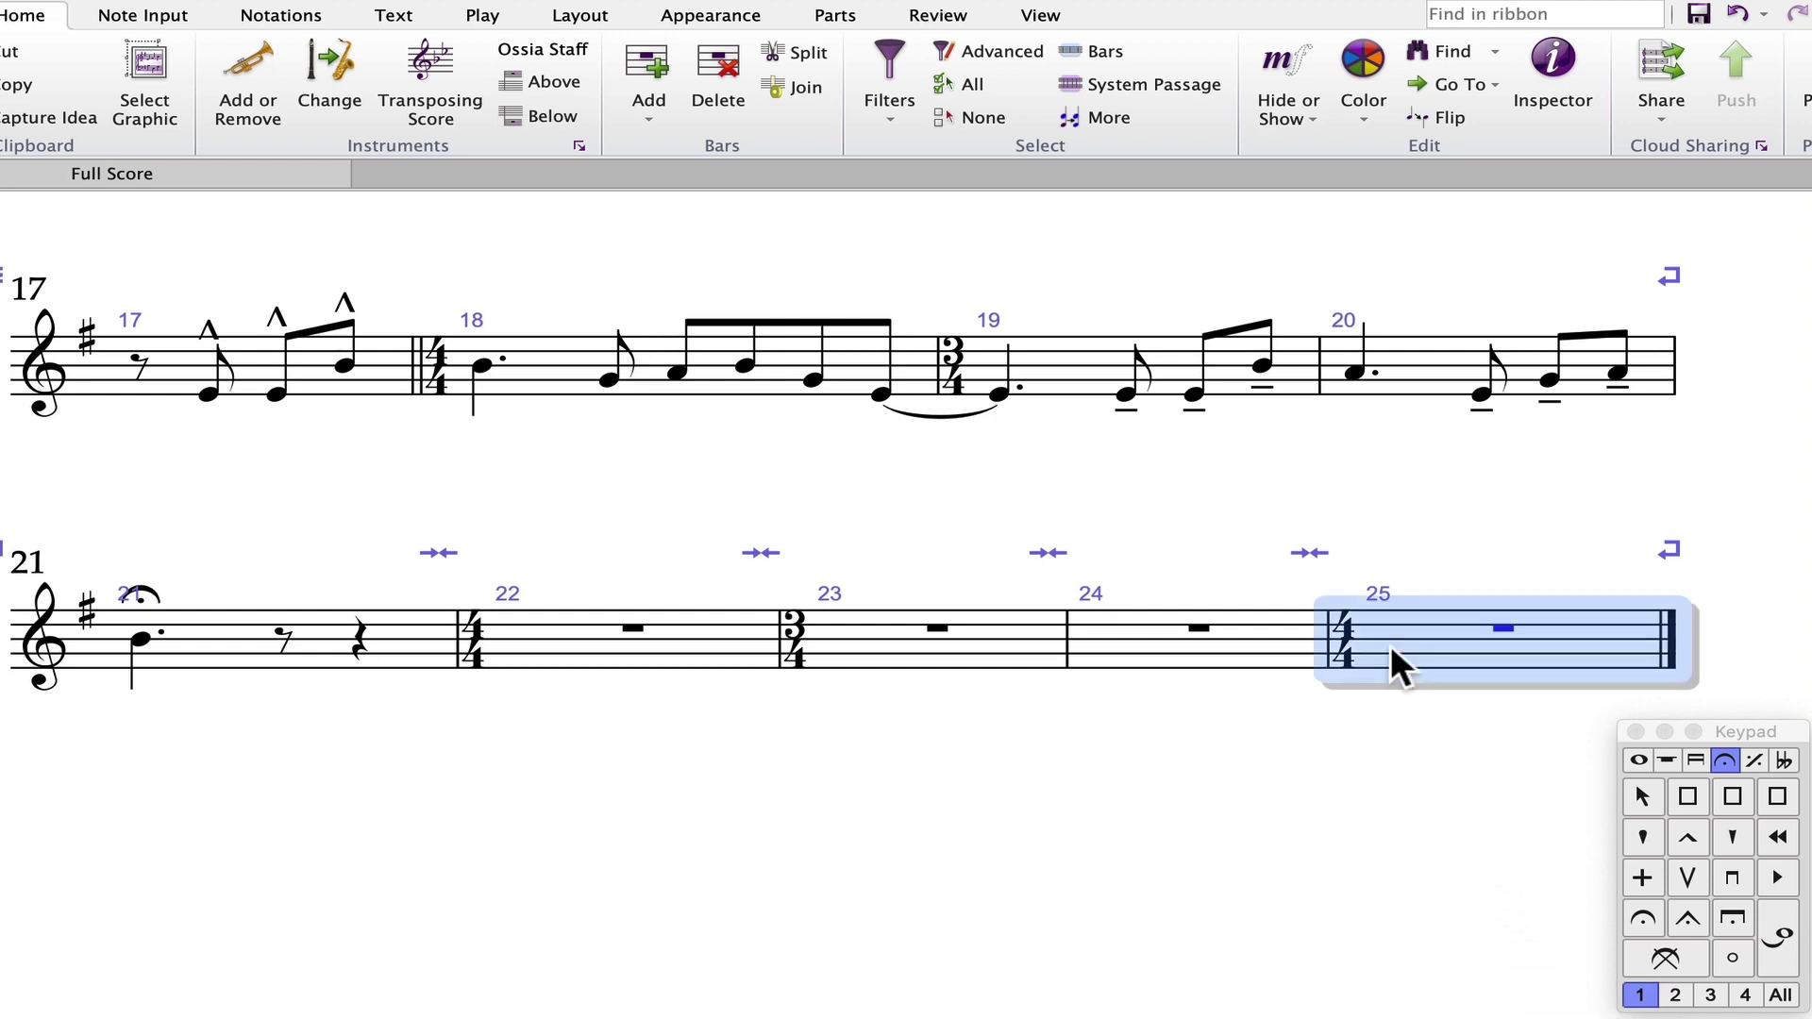
Enter a whole-note E carrying a fermata as the closing note in bar 25.
{"action": "key", "text": "n"}
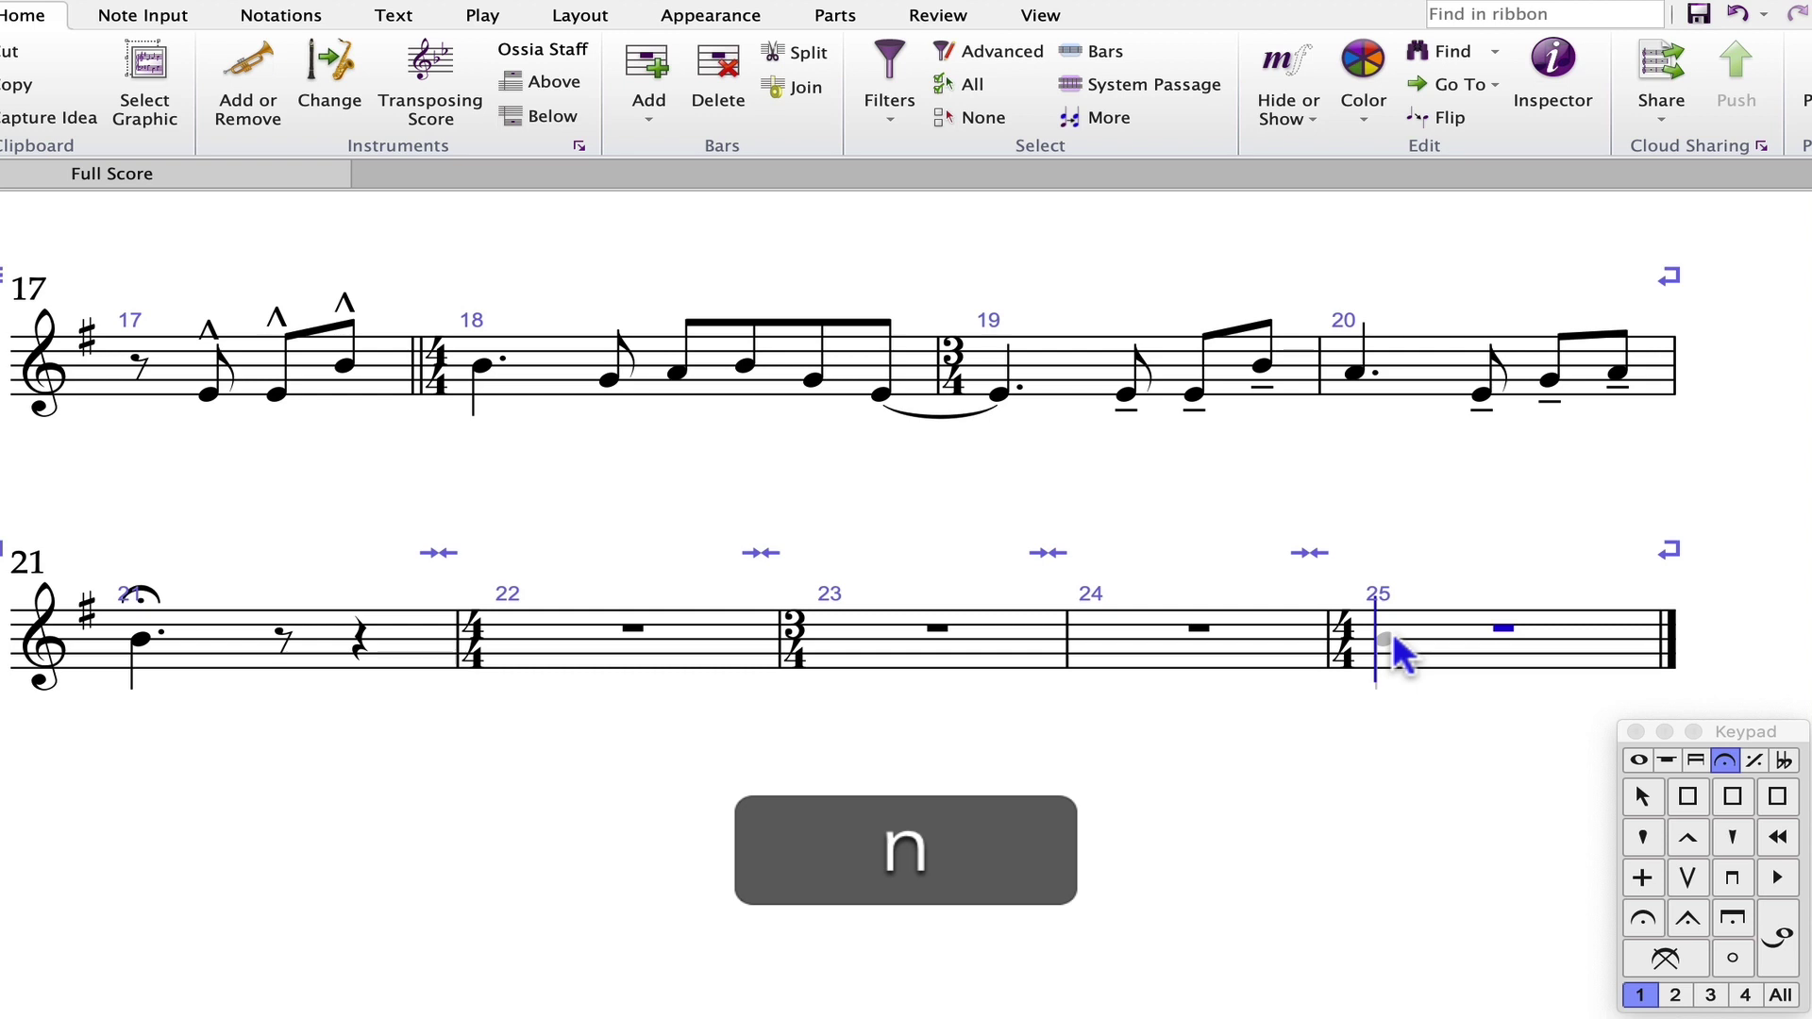
{"action": "left_click", "coordinate": [1636, 755]}
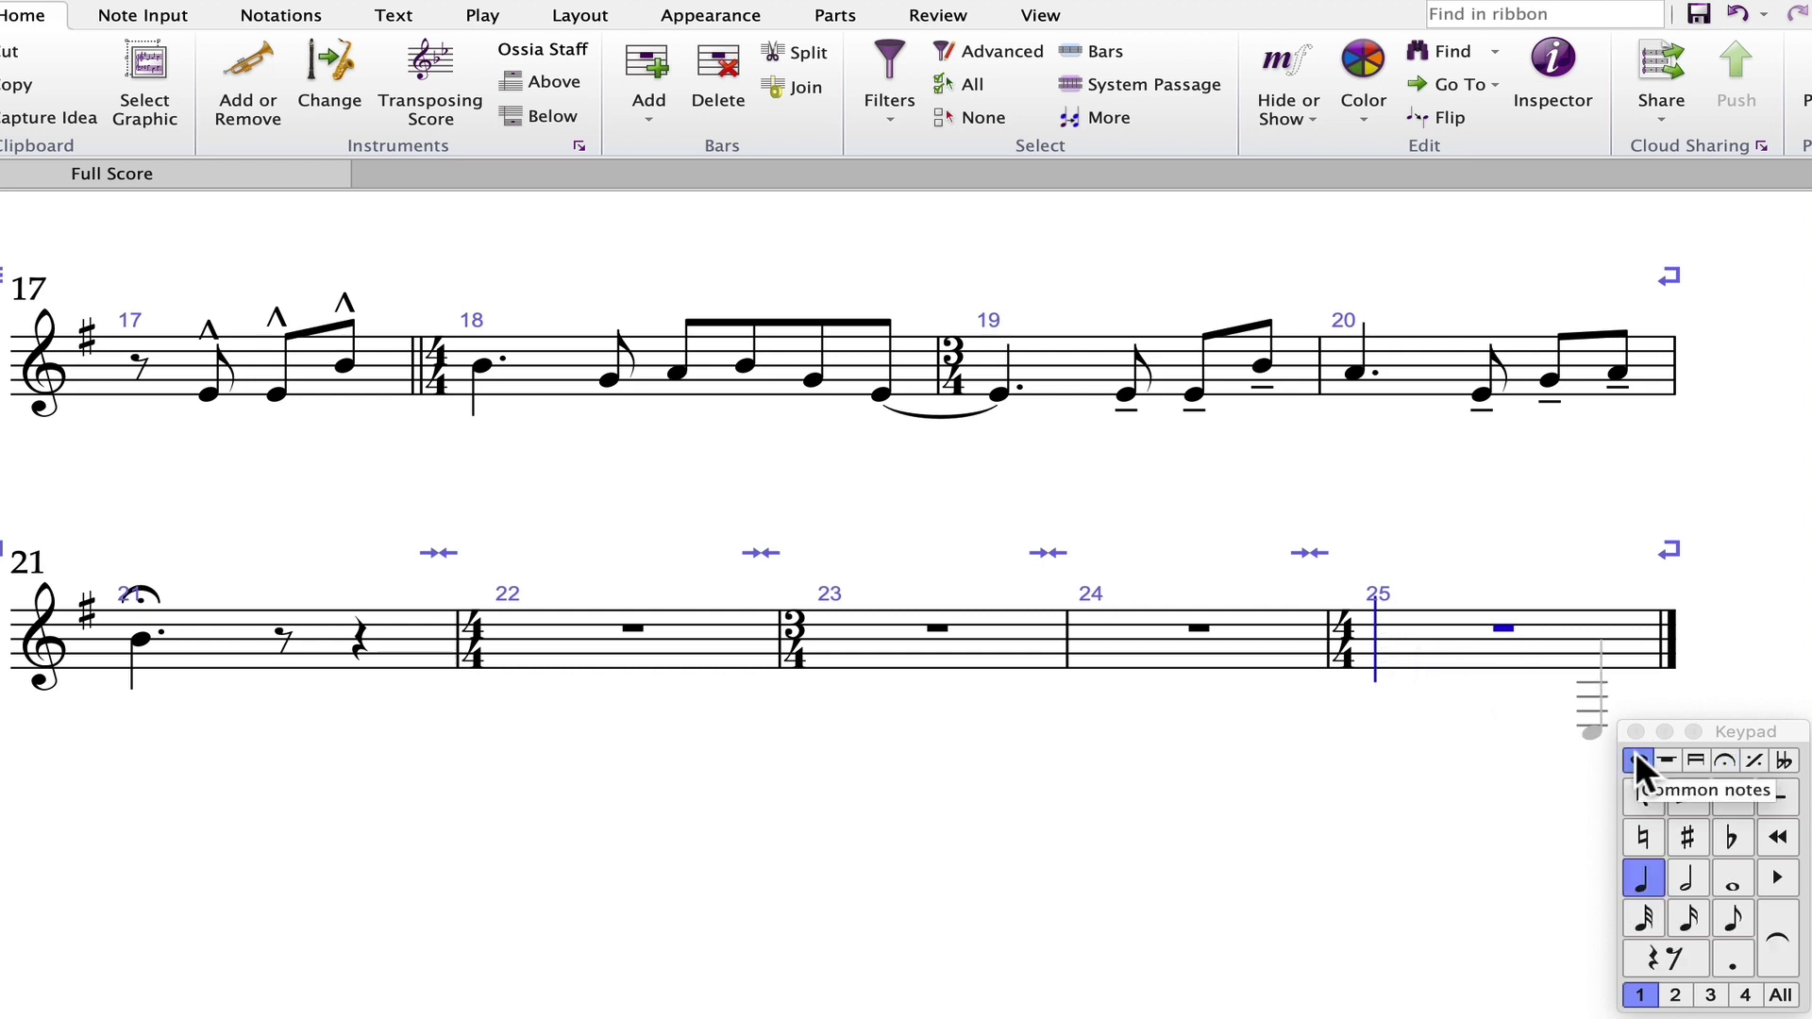
{"action": "key", "text": "6"}
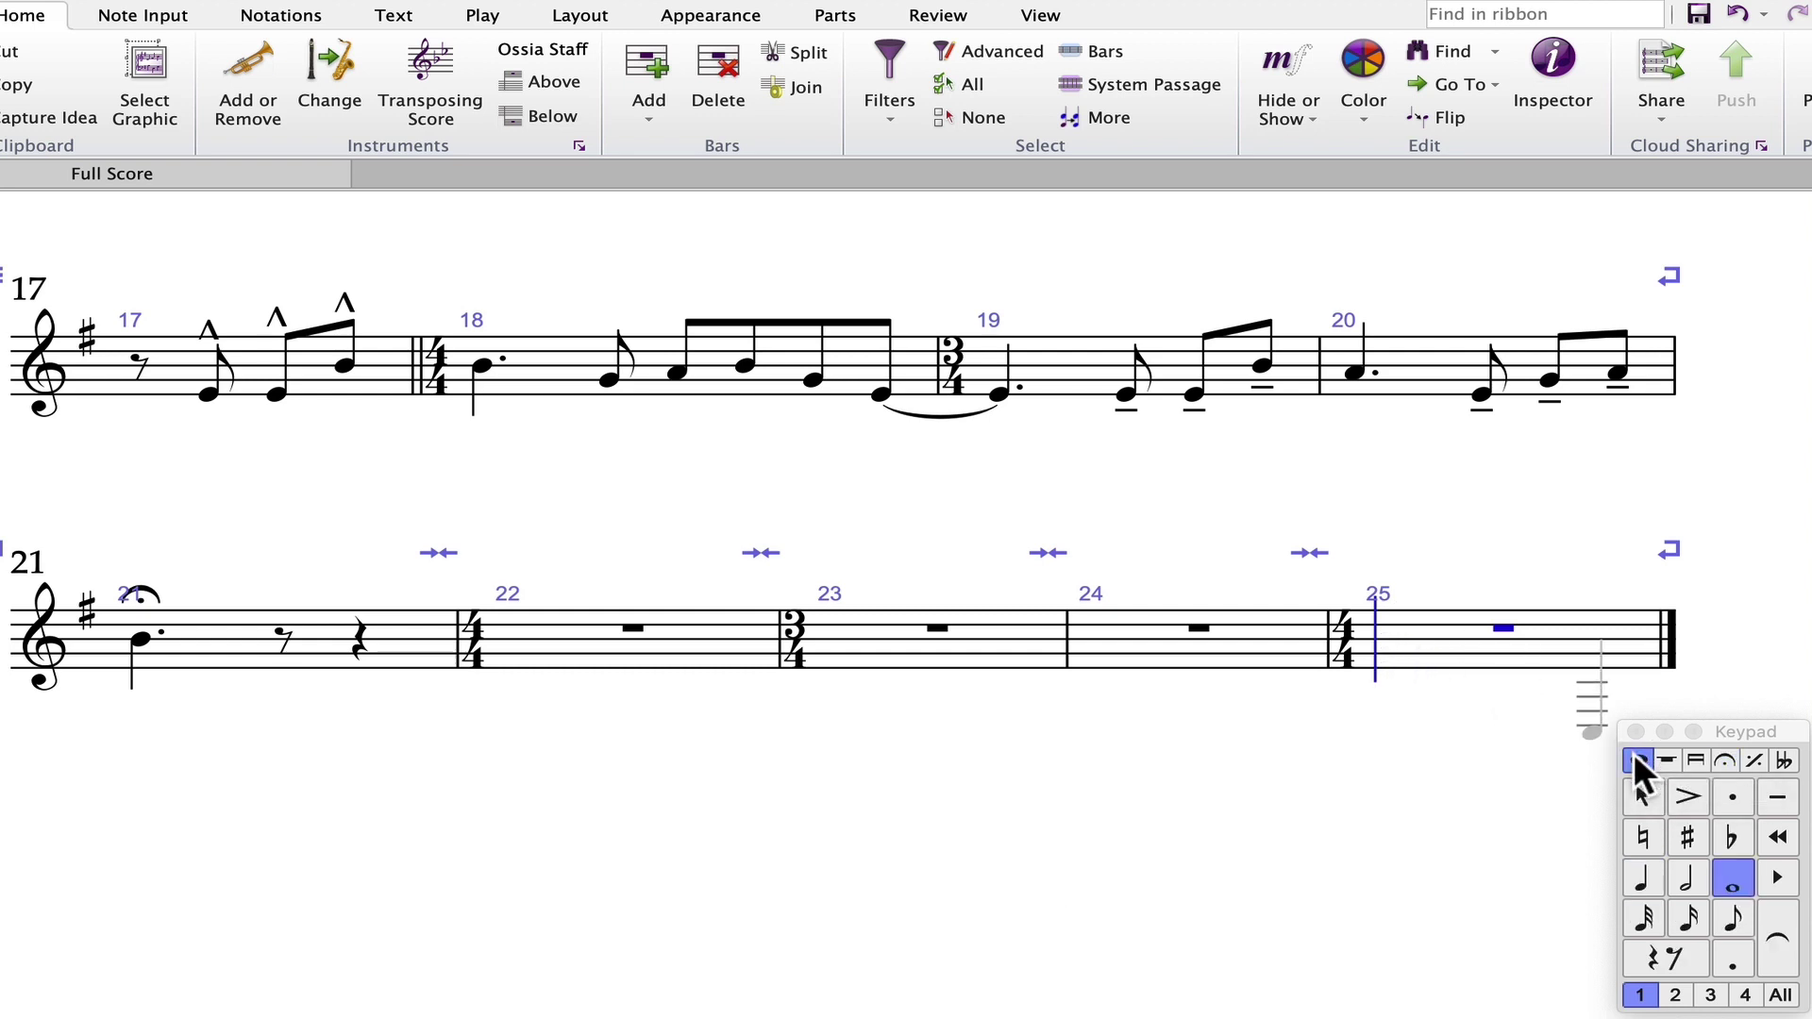
{"action": "left_click", "coordinate": [1723, 759]}
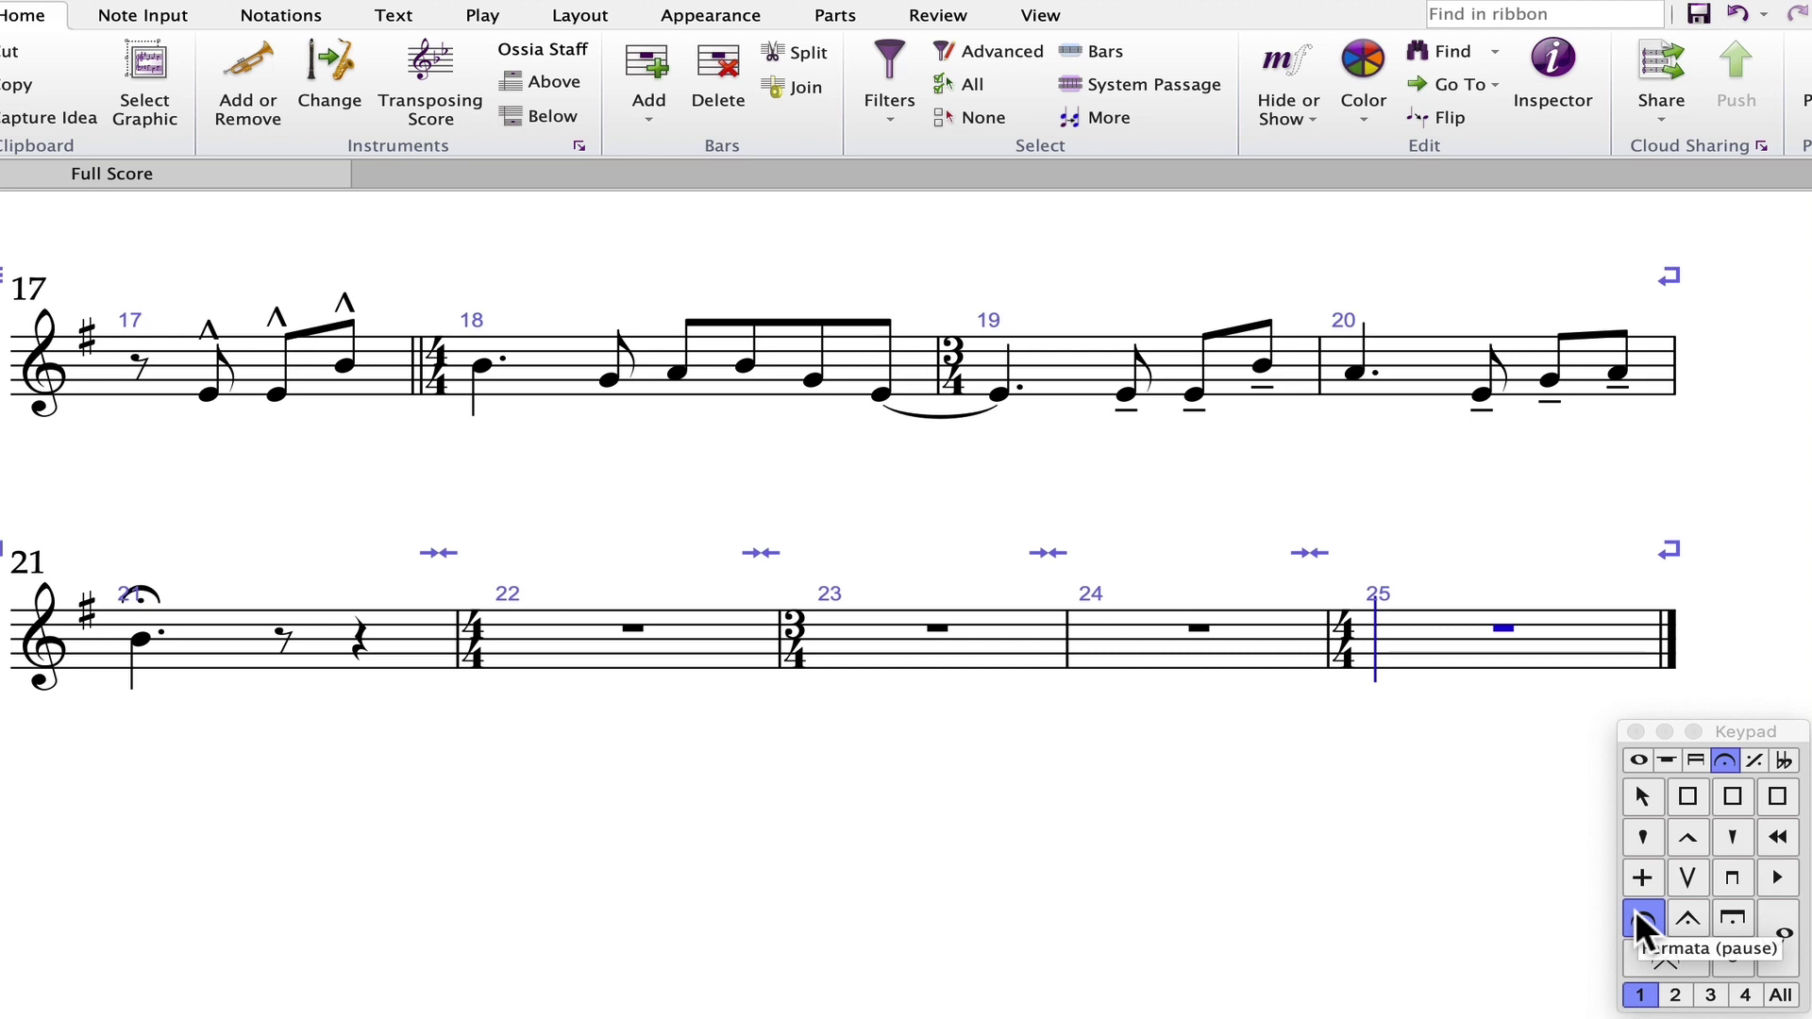
{"action": "key", "text": "e"}
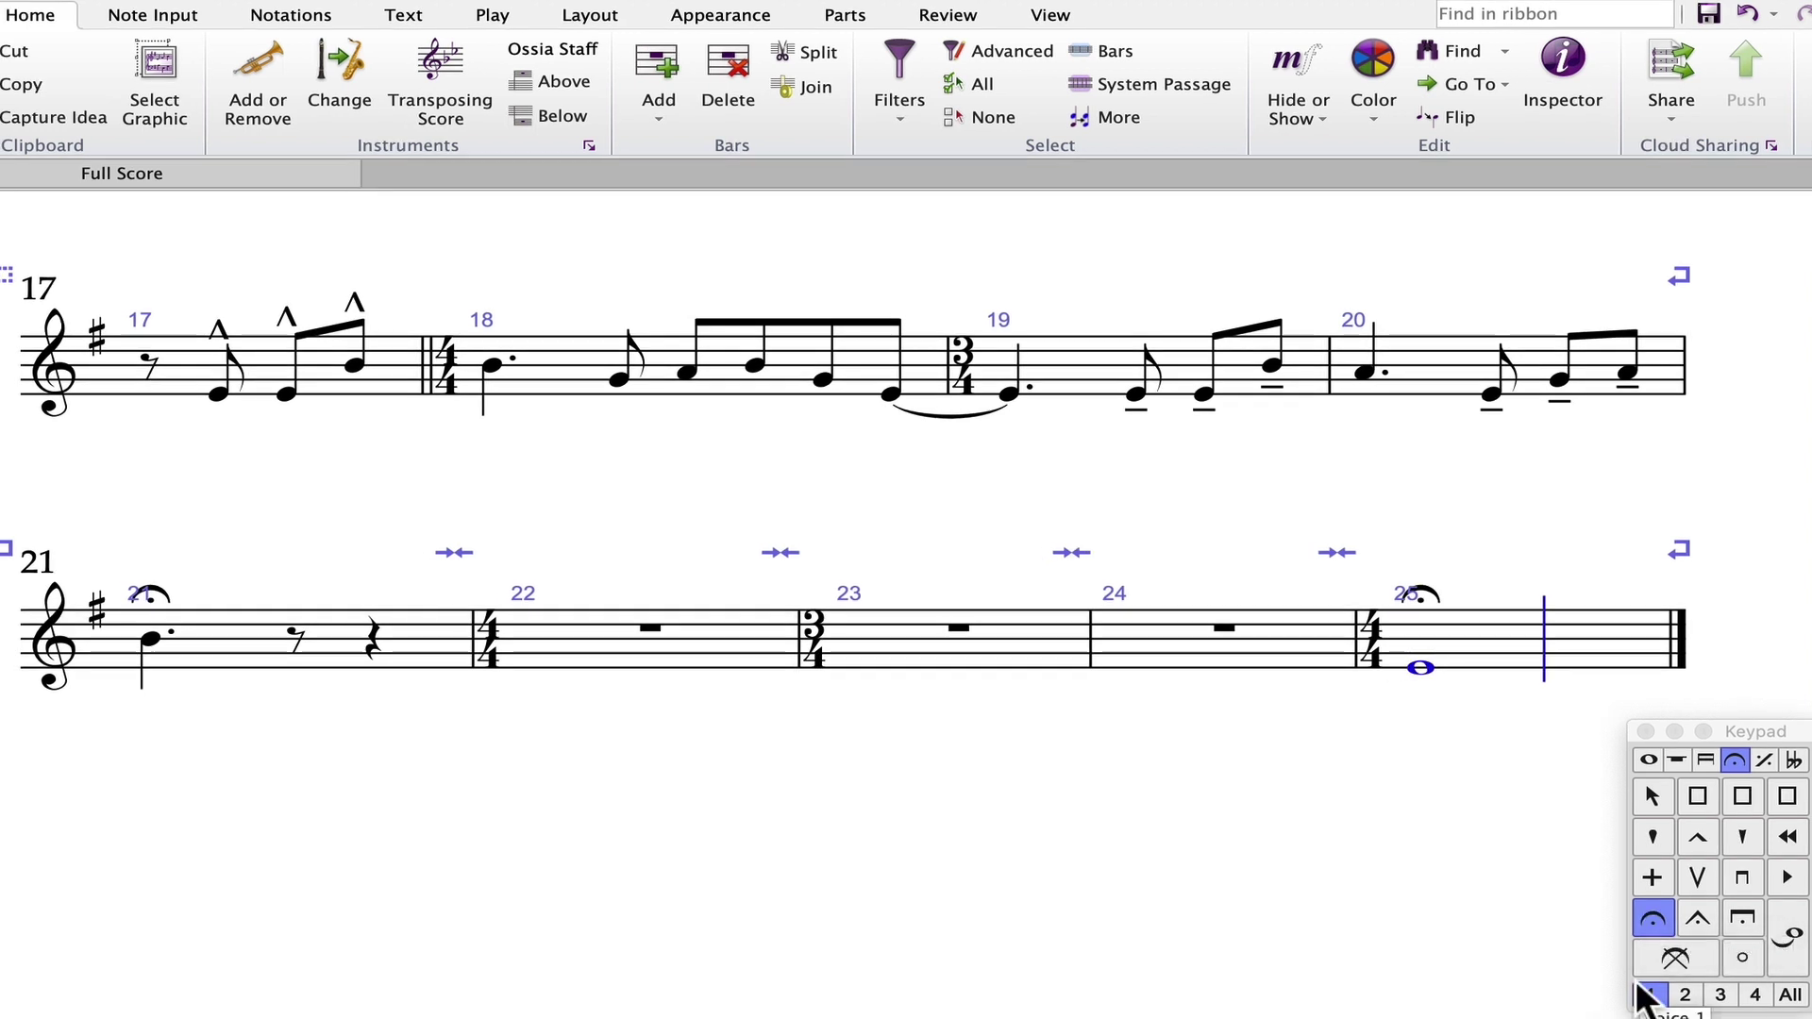